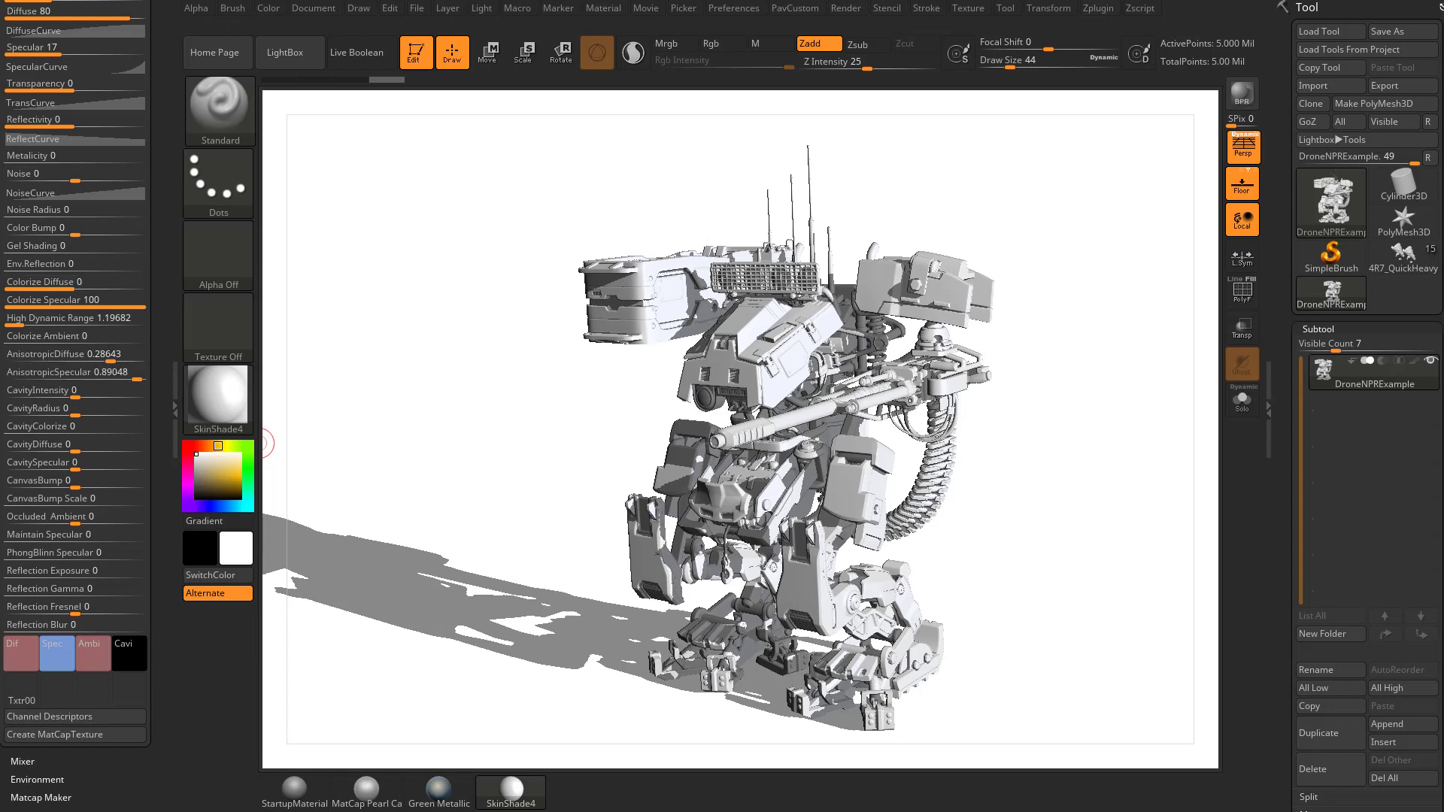
- Set the SkinShade4 material's Diffuse to 90 and Ambient to 11, previewing it in yellow before returning the colour to white
scroll(115, 330, "up", 5)
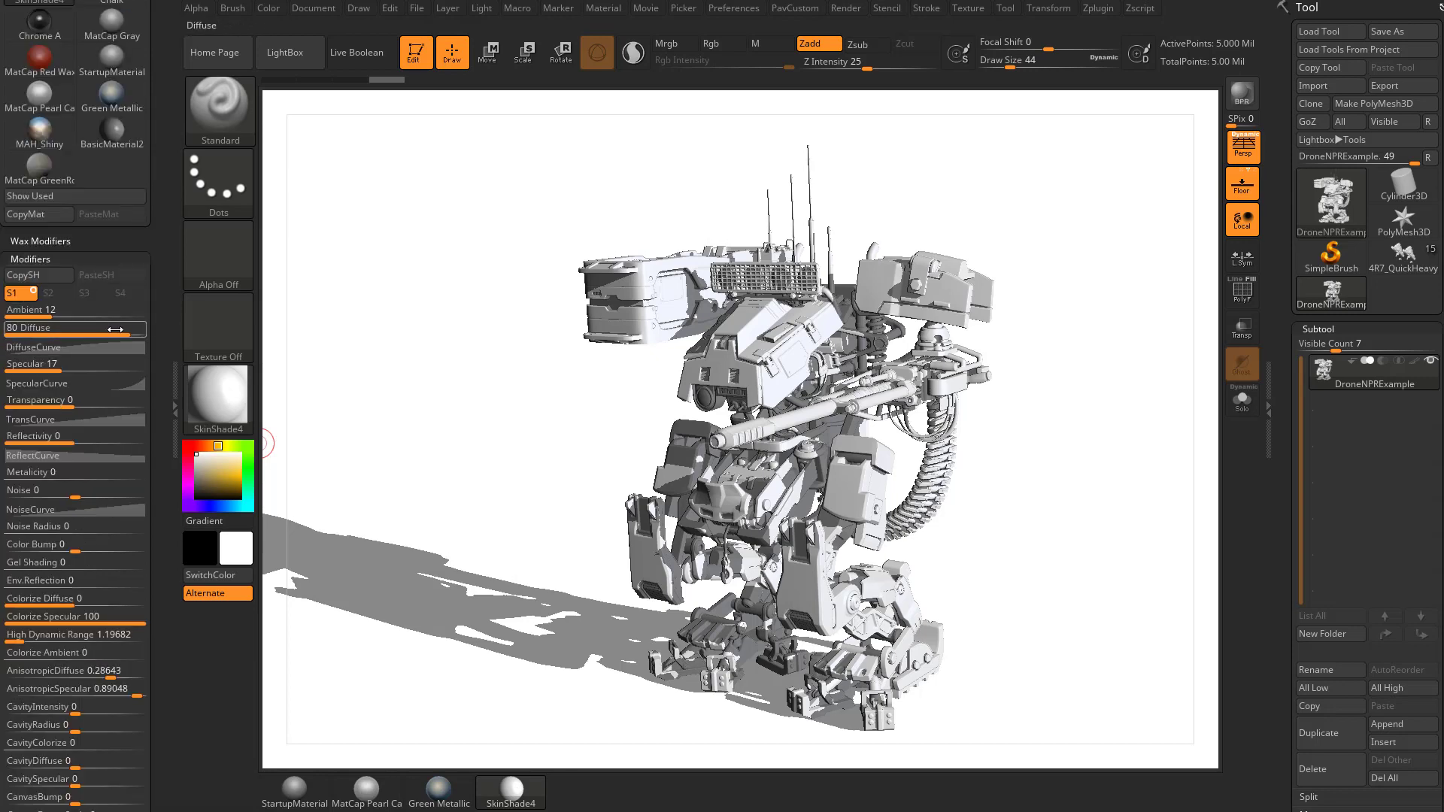
left_click_drag(122, 330, 150, 327)
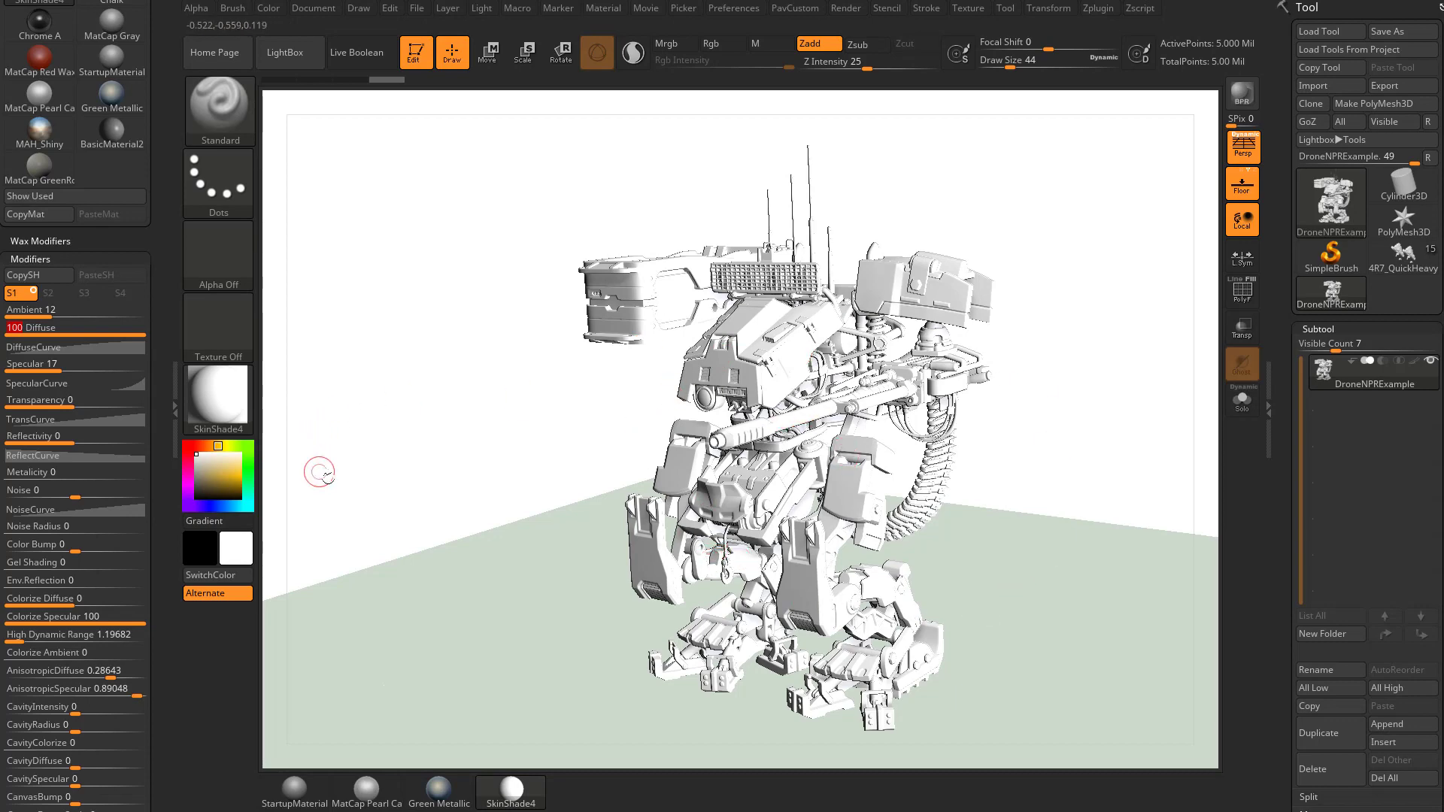
left_click(238, 468)
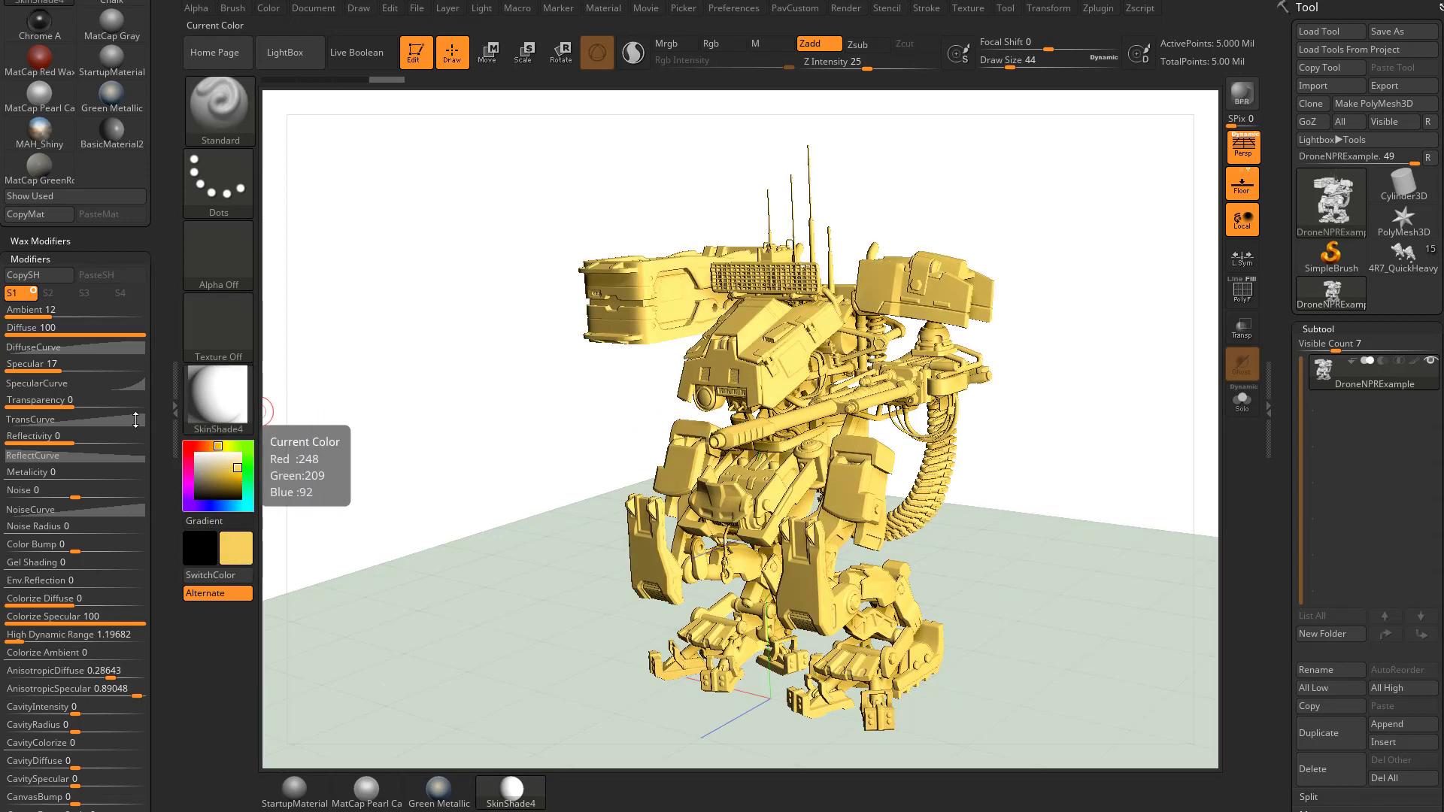
type("80")
key("Return")
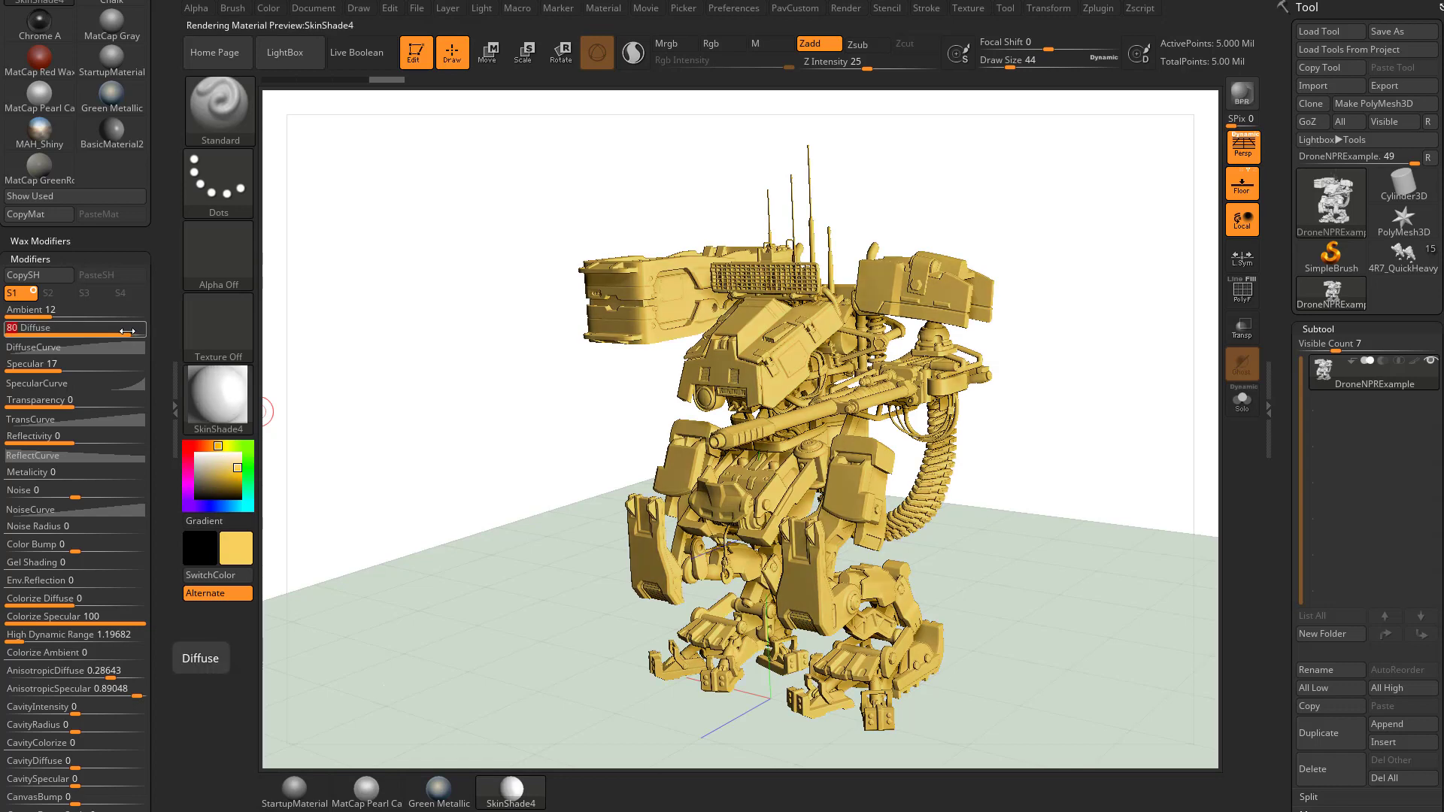
left_click_drag(127, 331, 132, 329)
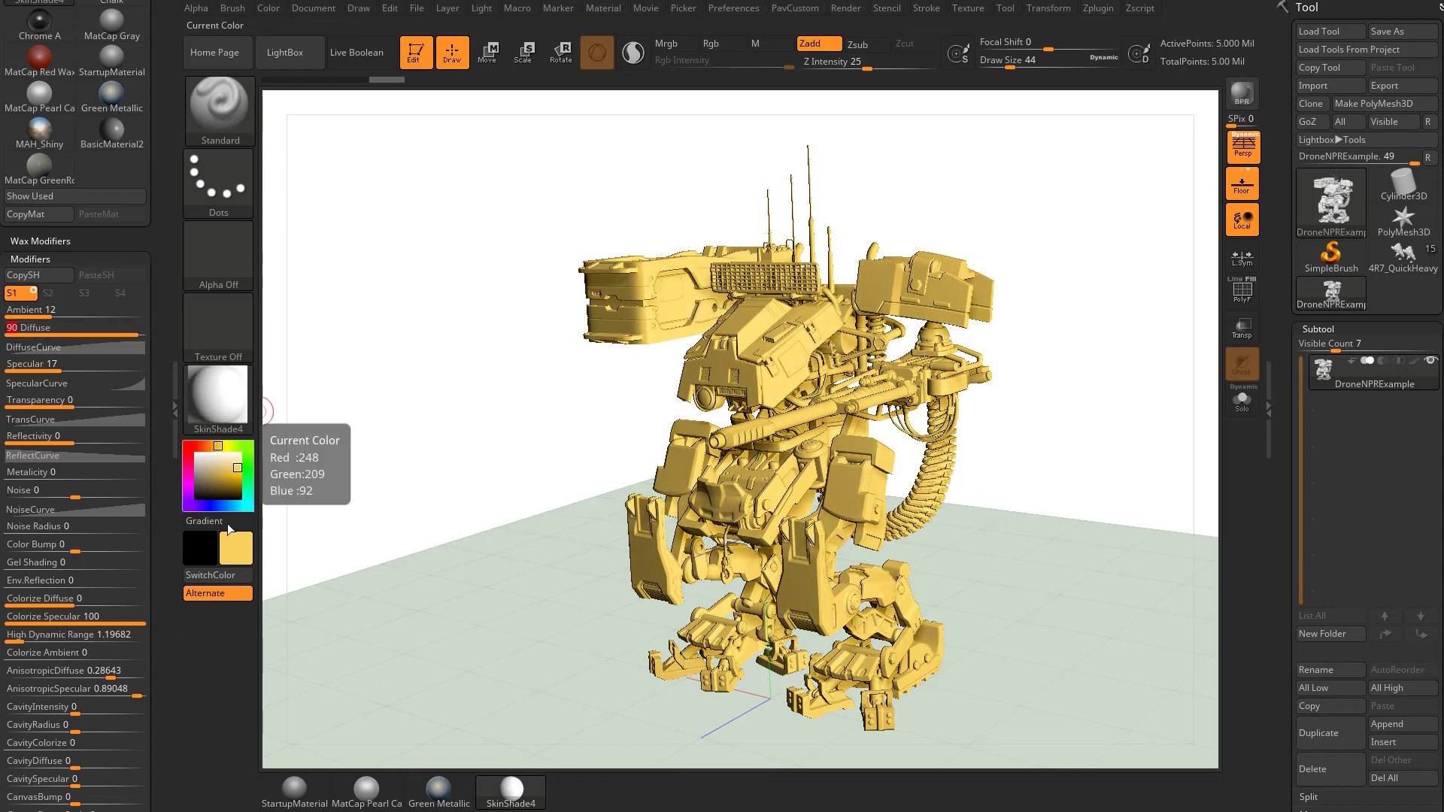
mouse_move(219, 480)
left_mouse_down()
mouse_move(237, 476)
mouse_move(196, 454)
left_mouse_up()
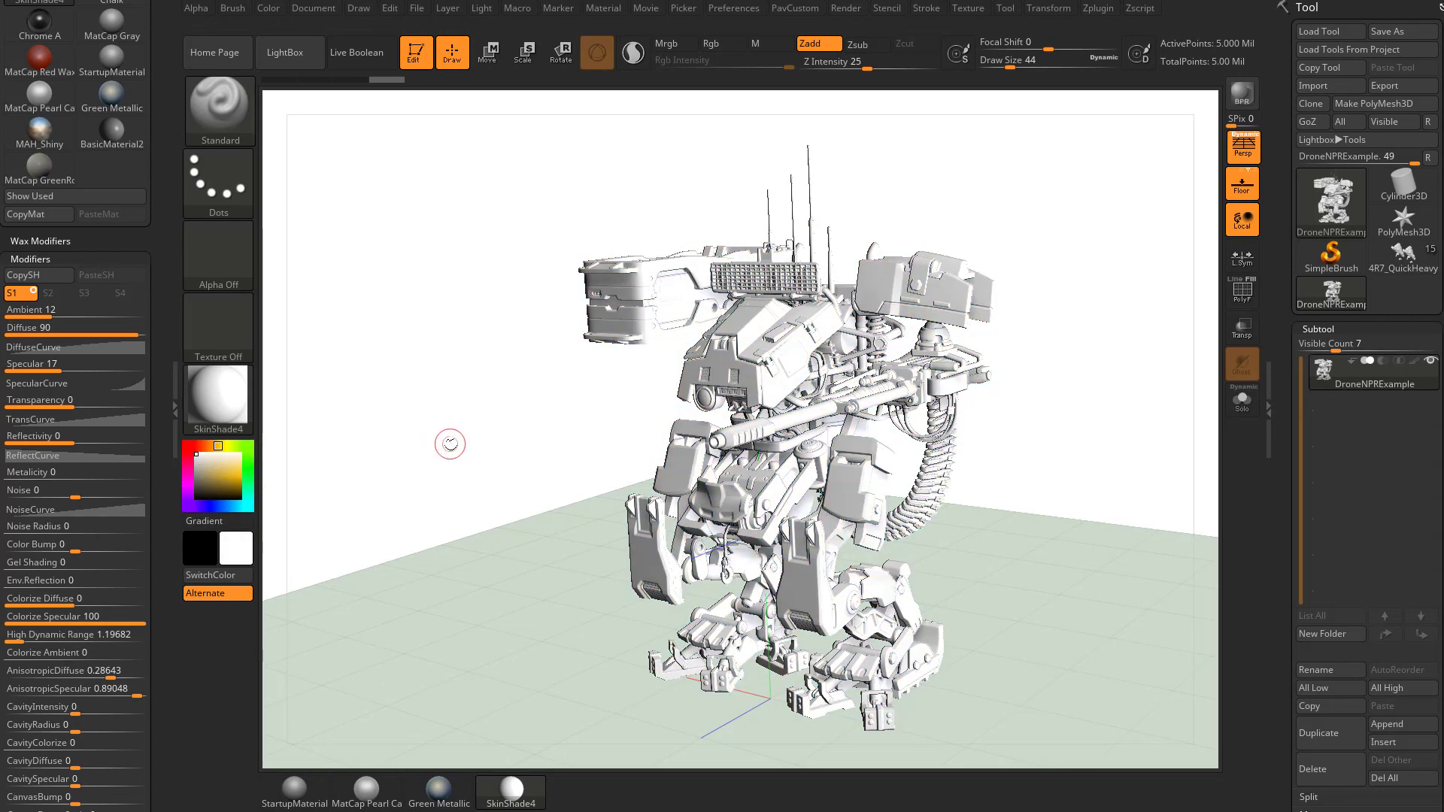
left_click_drag(54, 311, 57, 311)
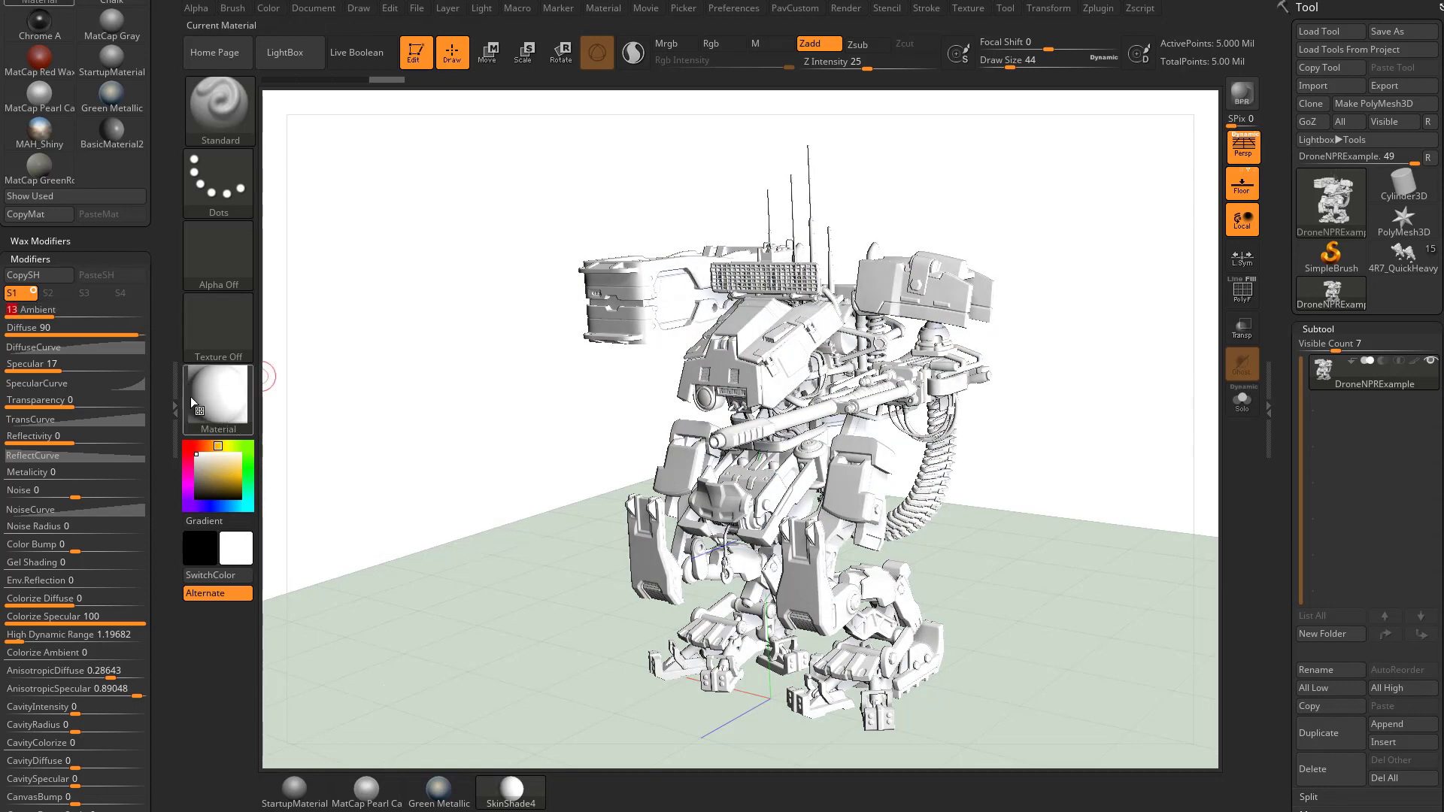
mouse_move(56, 311)
left_mouse_down()
mouse_move(39, 317)
mouse_move(54, 316)
left_mouse_up()
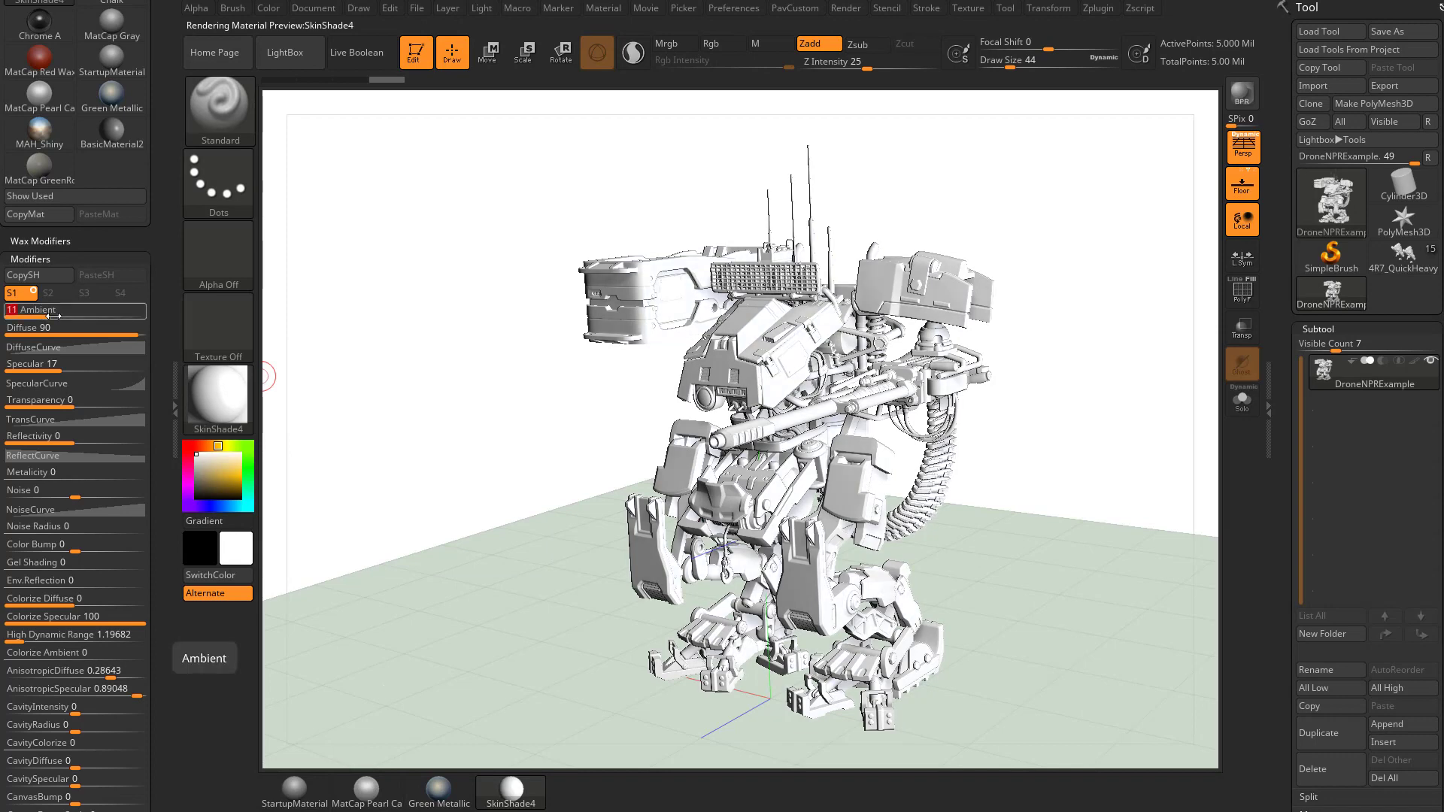
- Add a midpoint to the material's diffuse curve, raise it to brighten the midtones, and remove it again
scroll(53, 348, "down", 3)
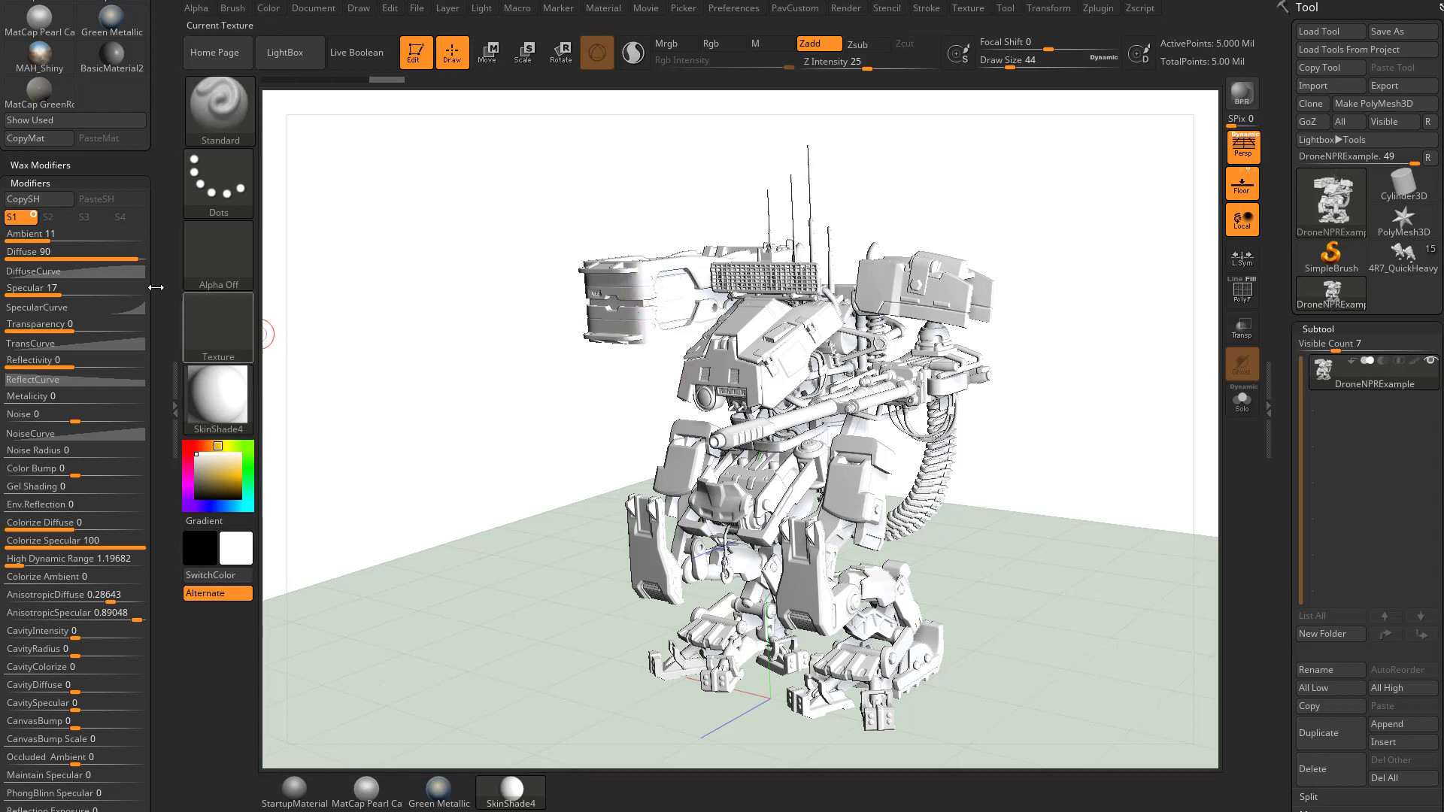
left_click(66, 270)
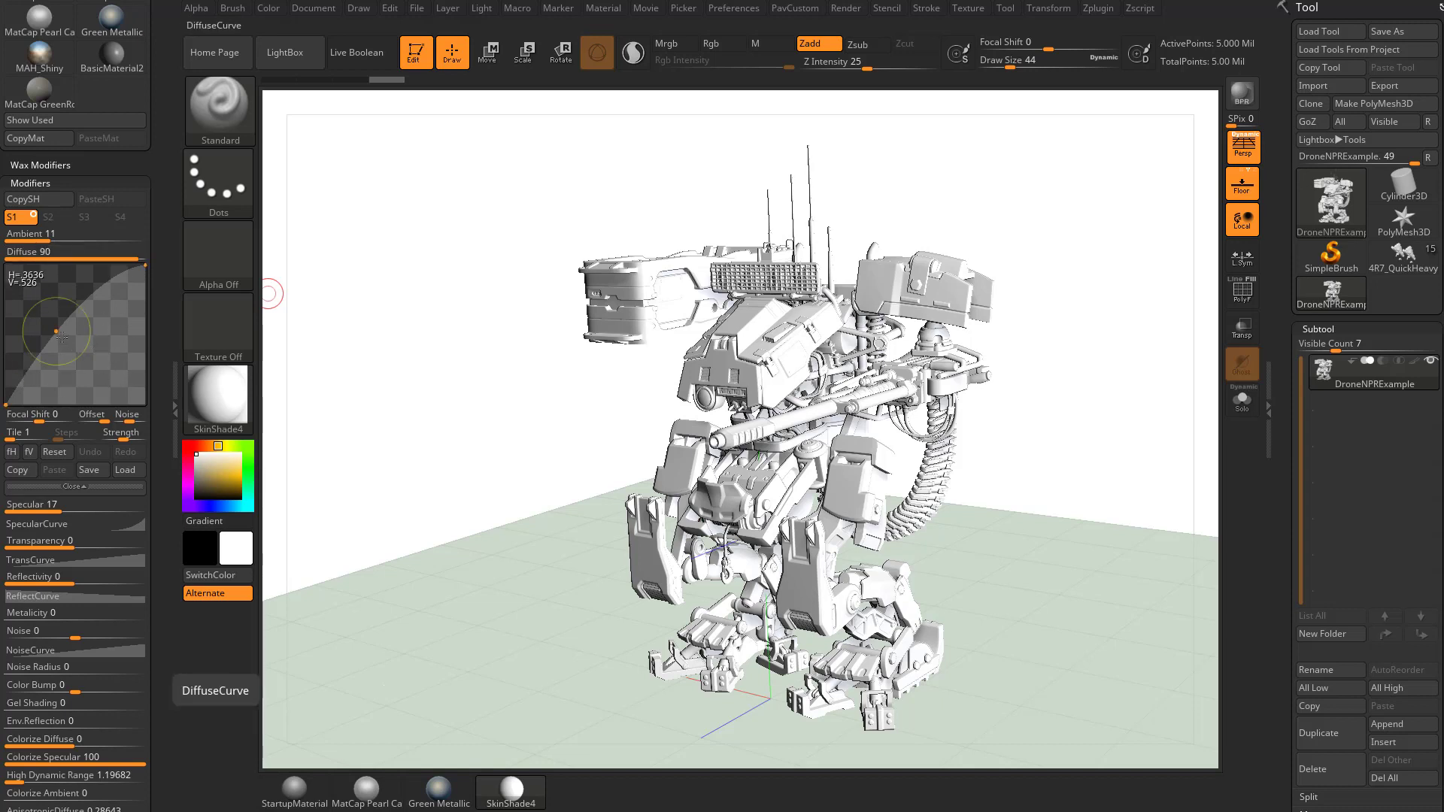
left_click_drag(57, 331, 37, 307)
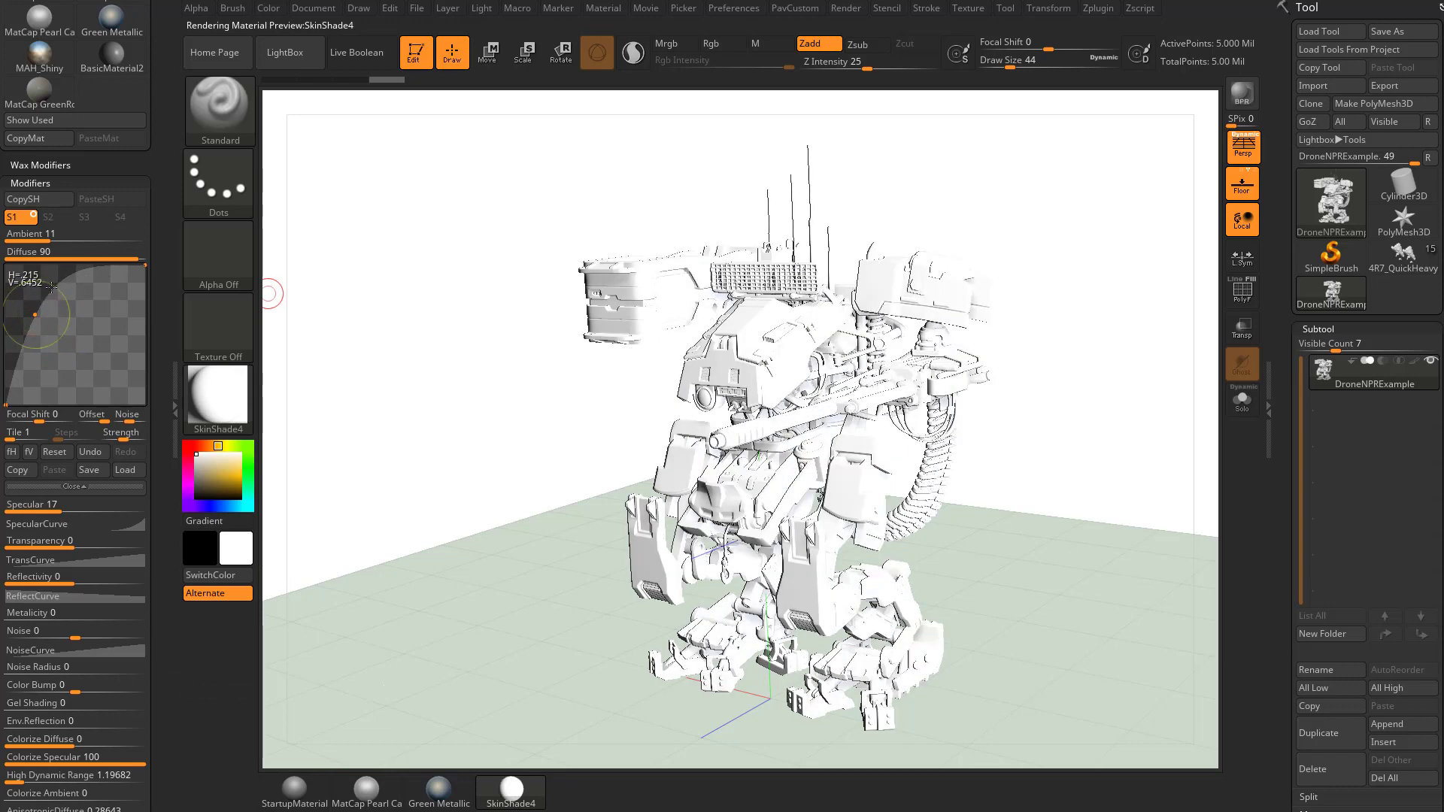
mouse_move(52, 282)
left_mouse_down()
mouse_move(116, 343)
mouse_move(122, 329)
mouse_move(112, 359)
mouse_move(65, 325)
mouse_move(78, 351)
mouse_move(8, 269)
mouse_move(1, 331)
left_mouse_up()
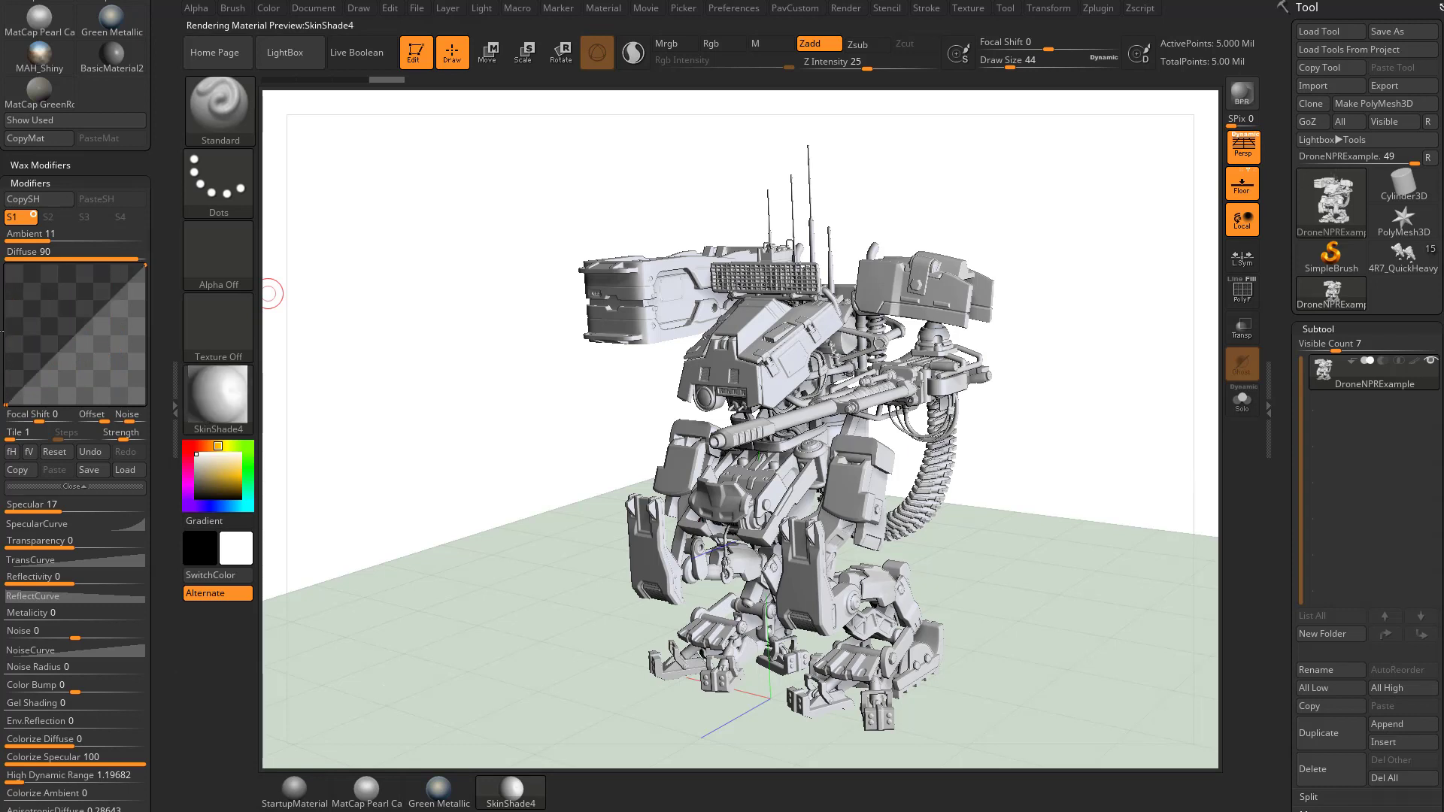
- Shape the diffuse curve into a hard two-tone step with a raised dark level and the break slightly before its middle
mouse_move(2, 337)
left_mouse_down()
mouse_move(41, 310)
mouse_move(62, 334)
mouse_move(19, 359)
mouse_move(45, 346)
mouse_move(73, 362)
mouse_move(5, 357)
left_mouse_up()
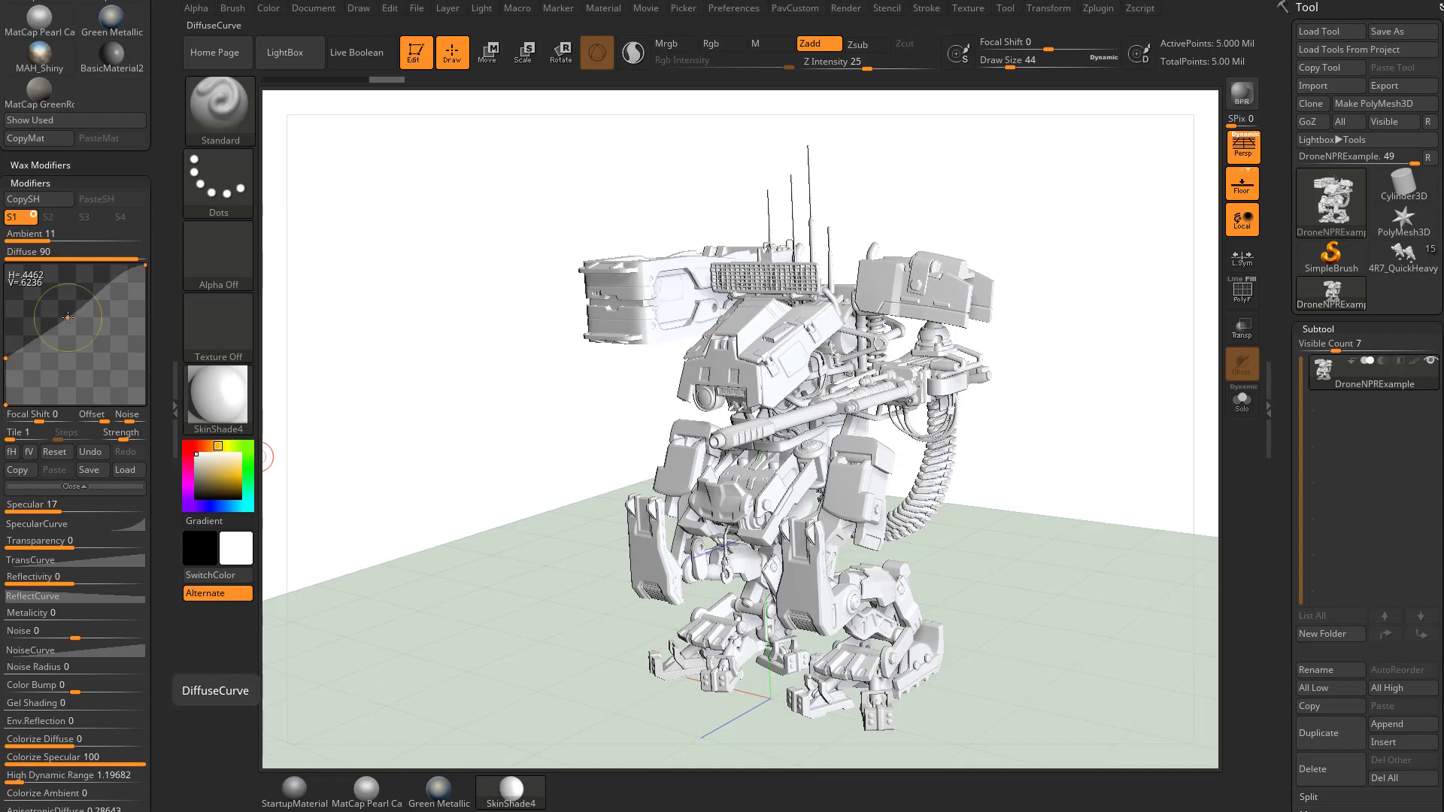
left_click_drag(68, 317, 112, 357)
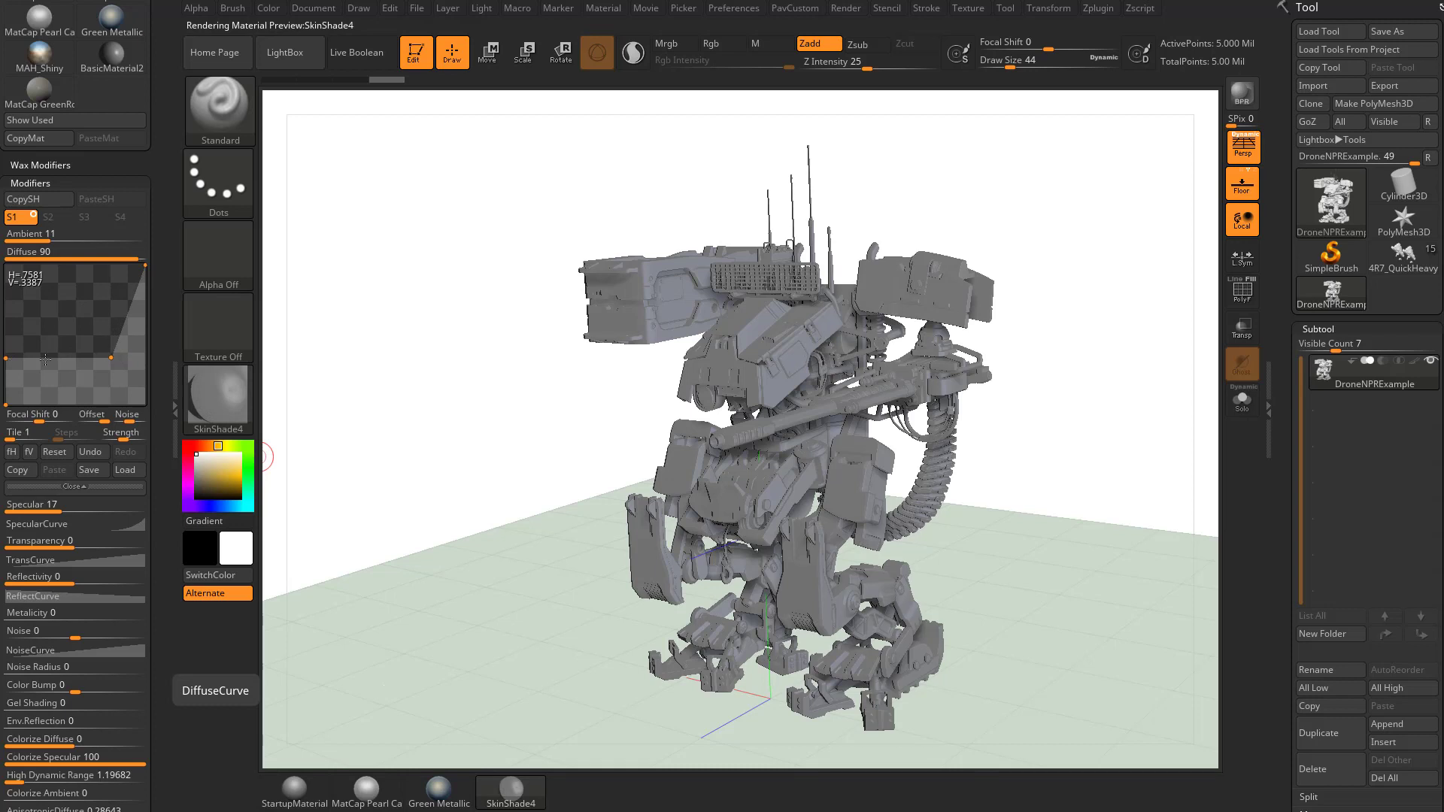
left_click_drag(129, 322, 108, 265)
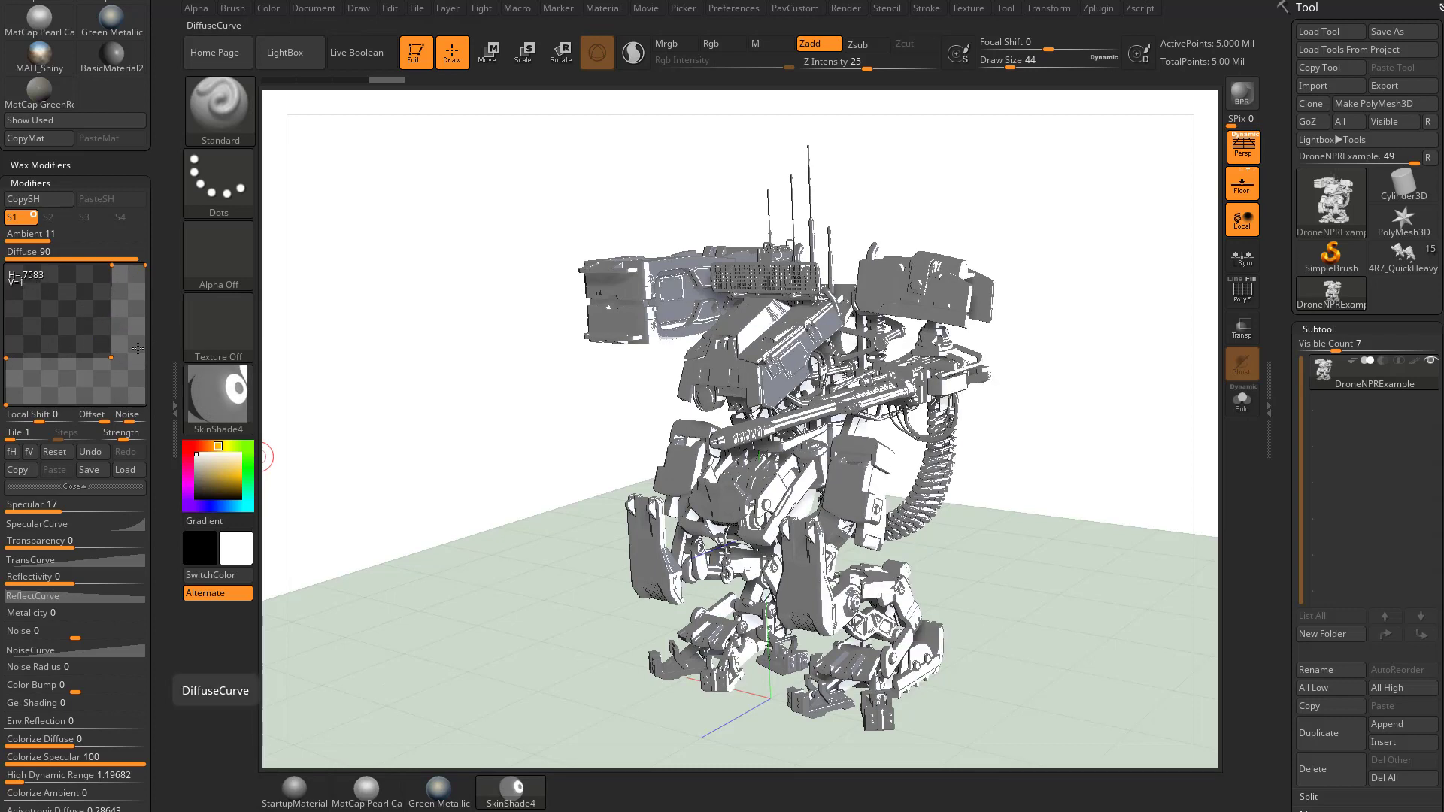
mouse_move(197, 405)
left_click_drag(111, 358, 53, 358)
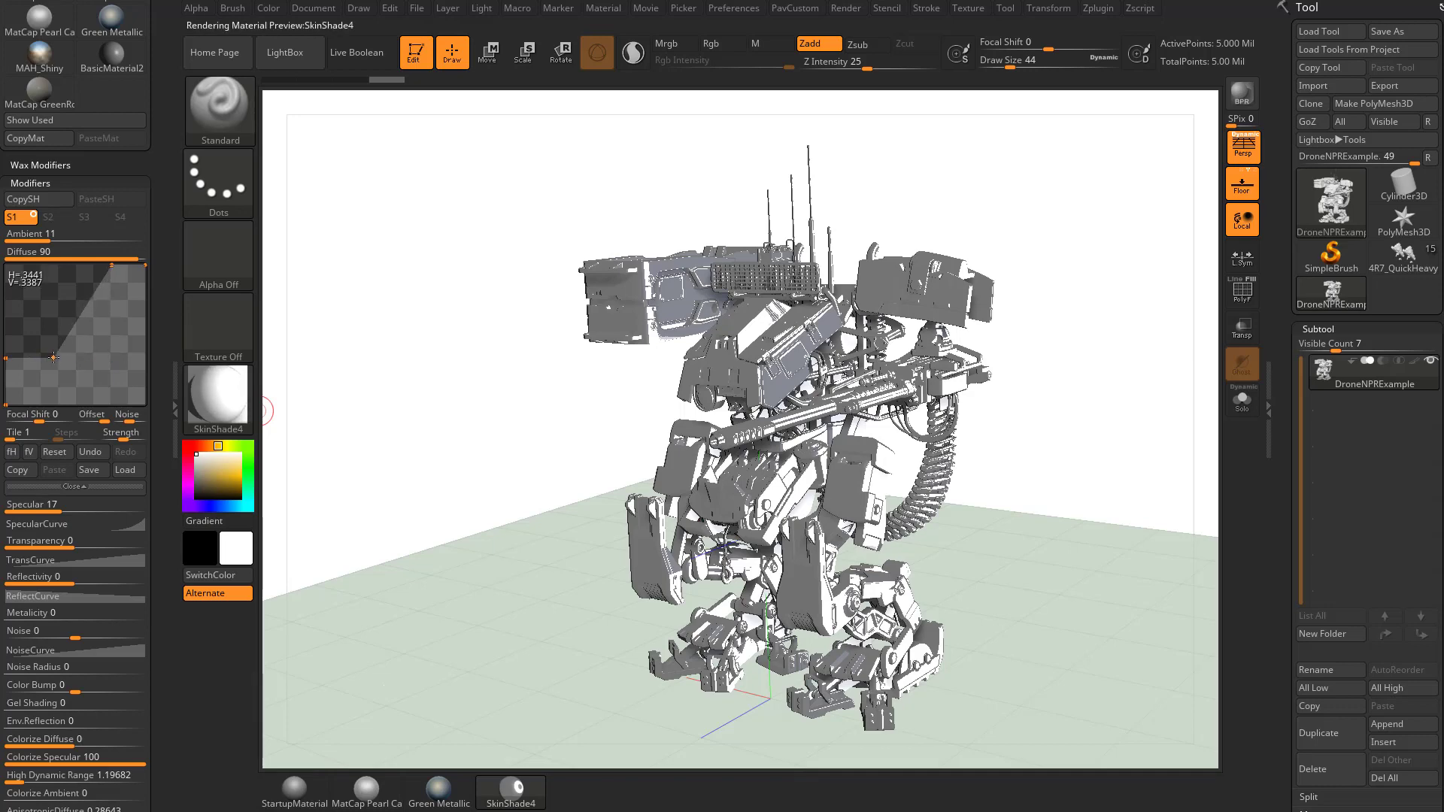
left_click_drag(111, 266, 60, 265)
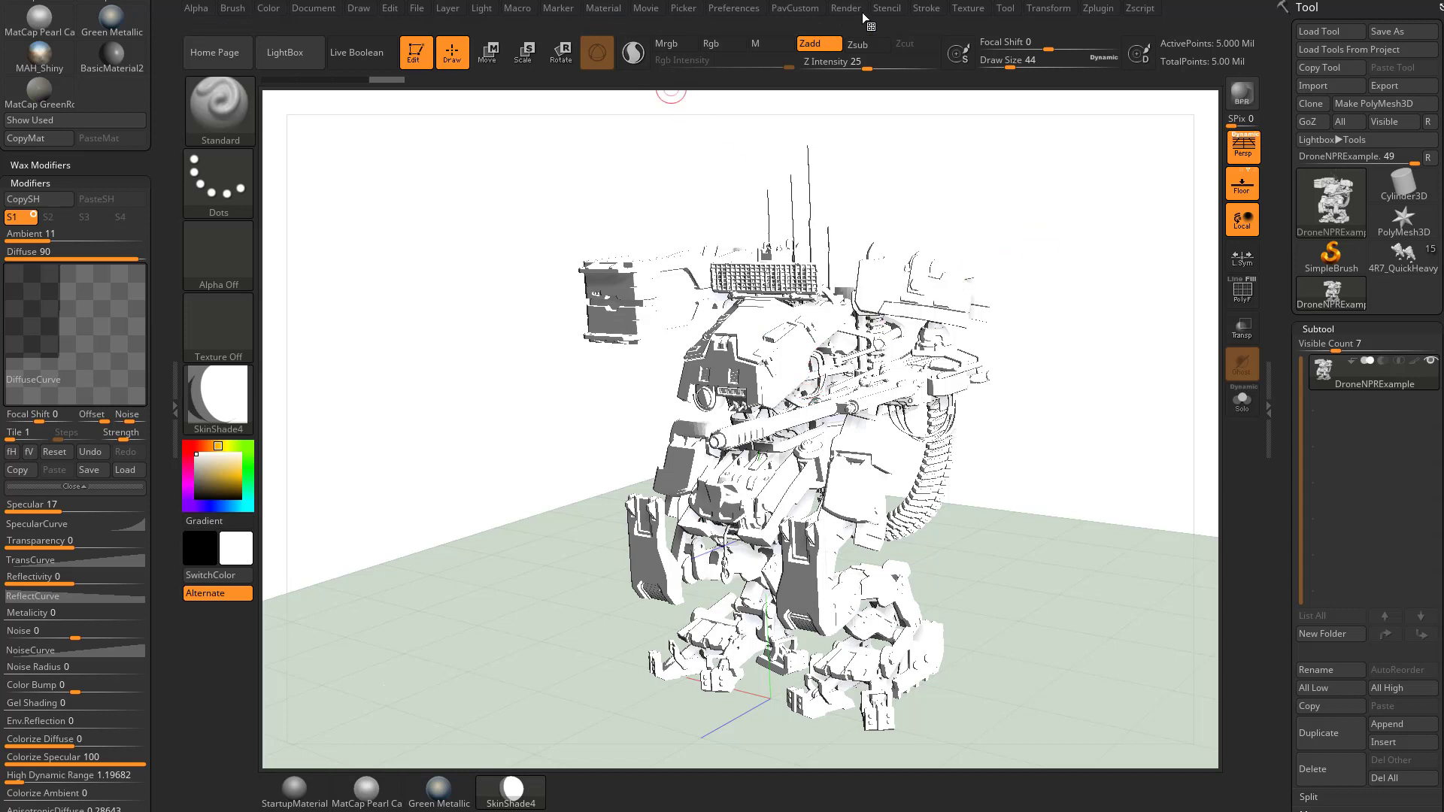
- Reposition the scene light to change where the dark tone falls on the robot
left_click(481, 9)
mouse_move(541, 75)
left_mouse_down()
mouse_move(515, 70)
mouse_move(543, 65)
left_mouse_up()
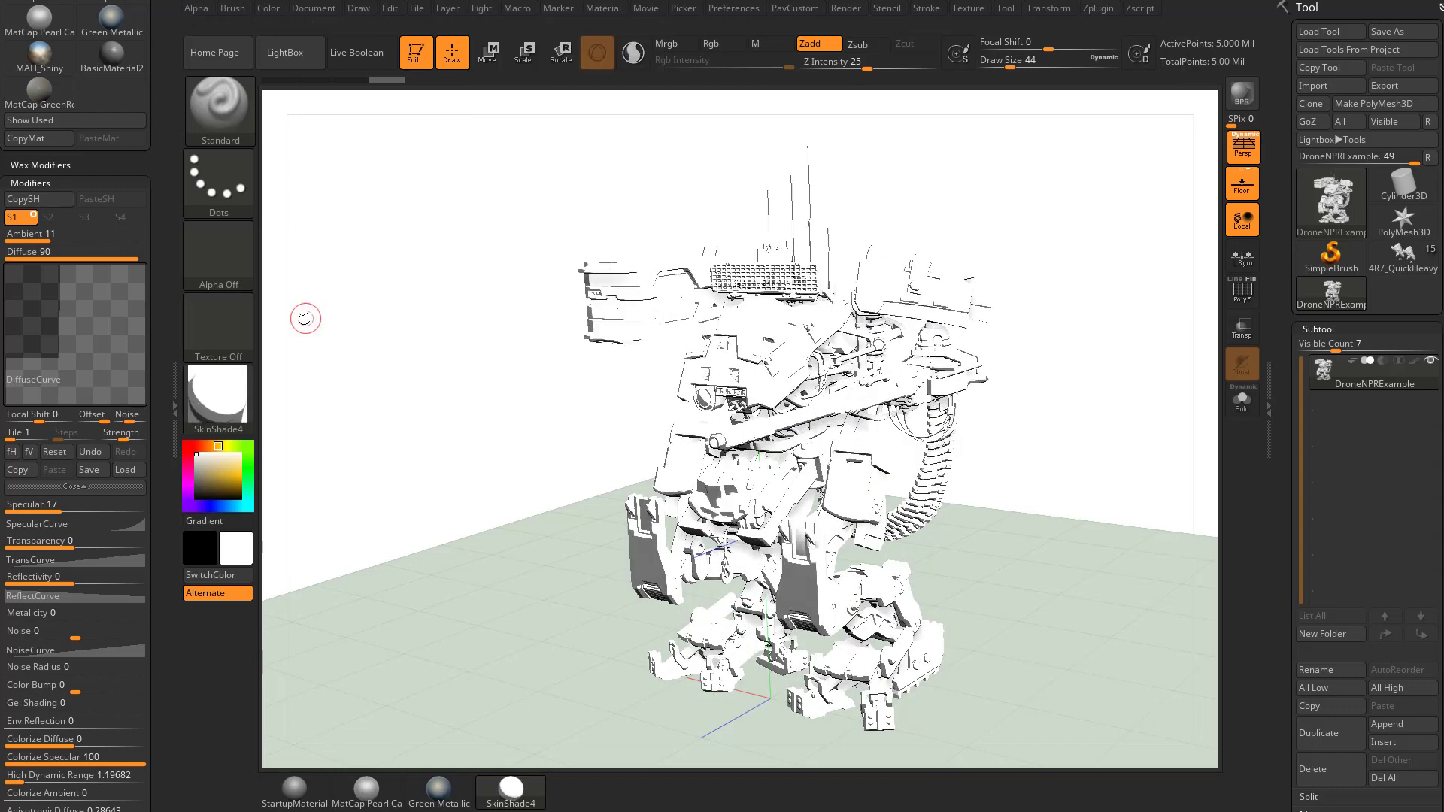
- Widen the dark band of the diffuse curve, try a Focal Shift of 21, and reset the curve
left_click_drag(58, 357, 110, 353)
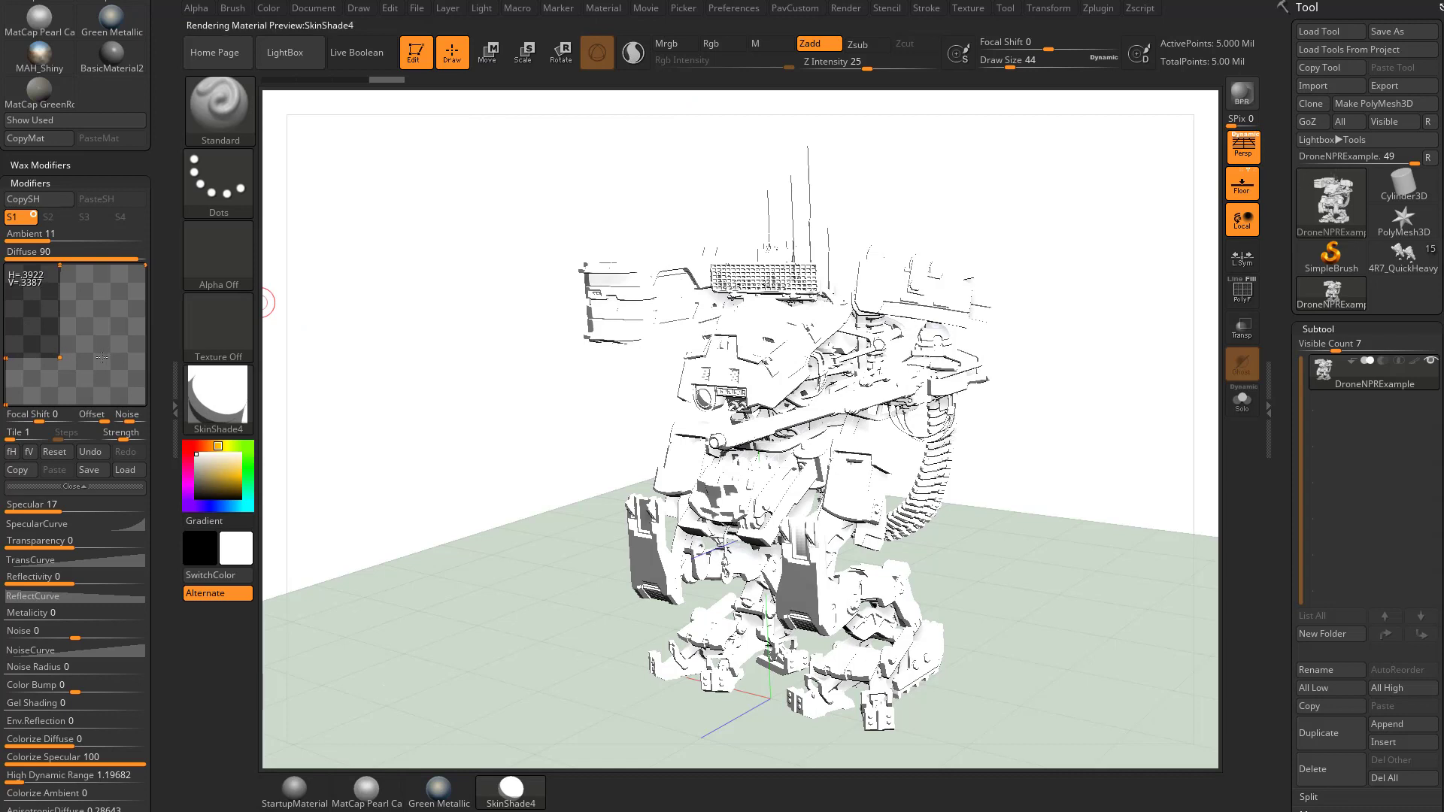
left_click_drag(60, 265, 93, 265)
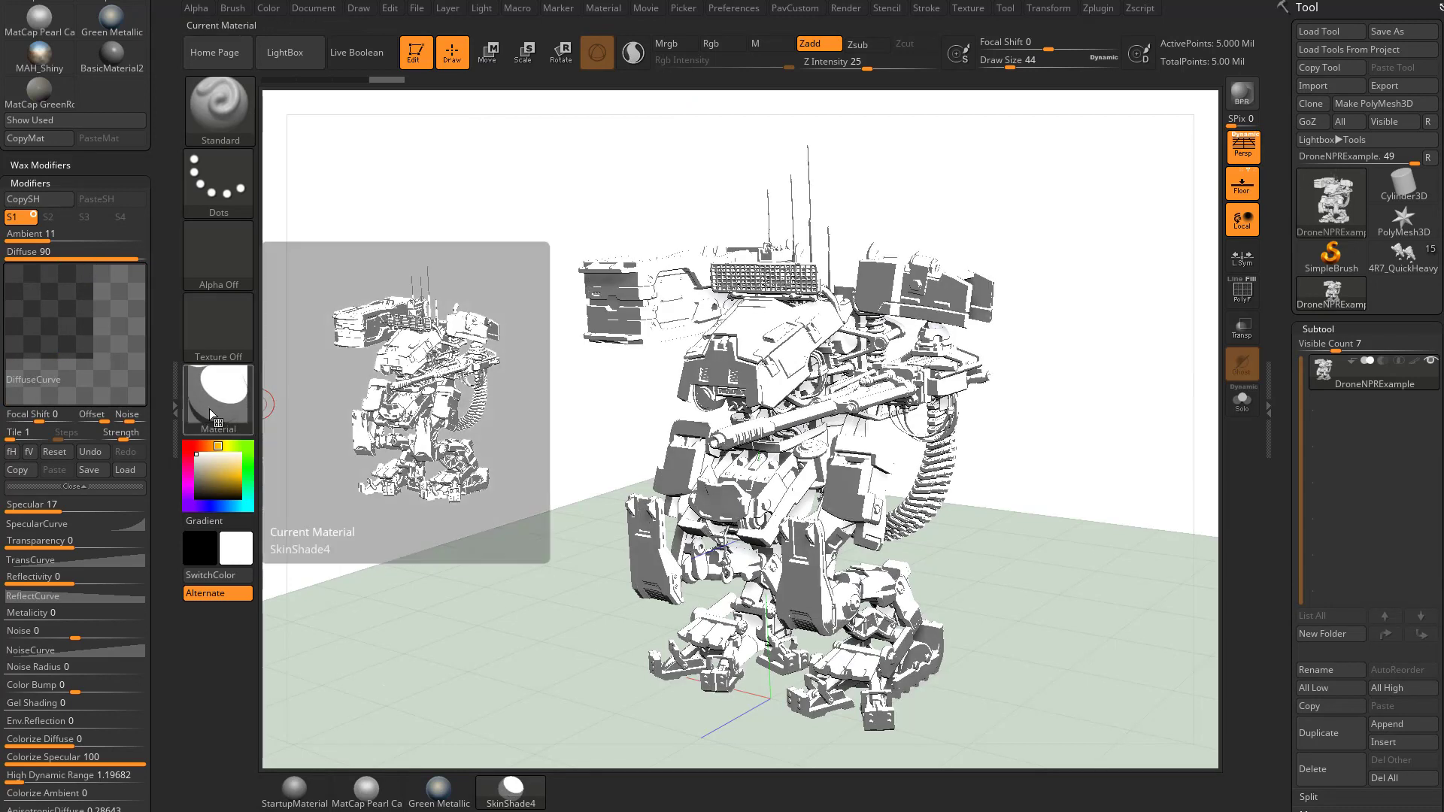
mouse_move(39, 416)
left_mouse_down()
mouse_move(53, 416)
mouse_move(15, 415)
mouse_move(43, 418)
left_mouse_up()
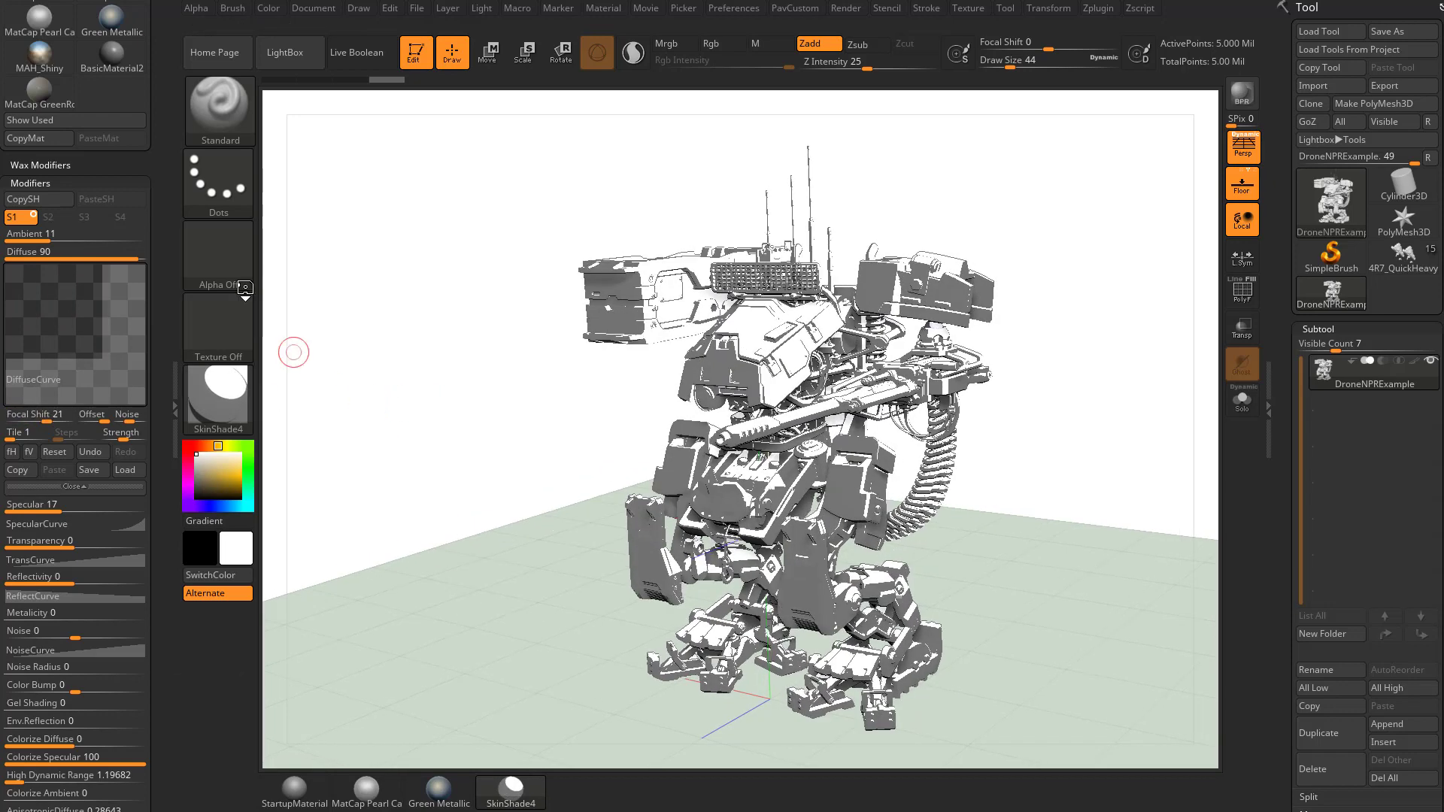
left_click(54, 453)
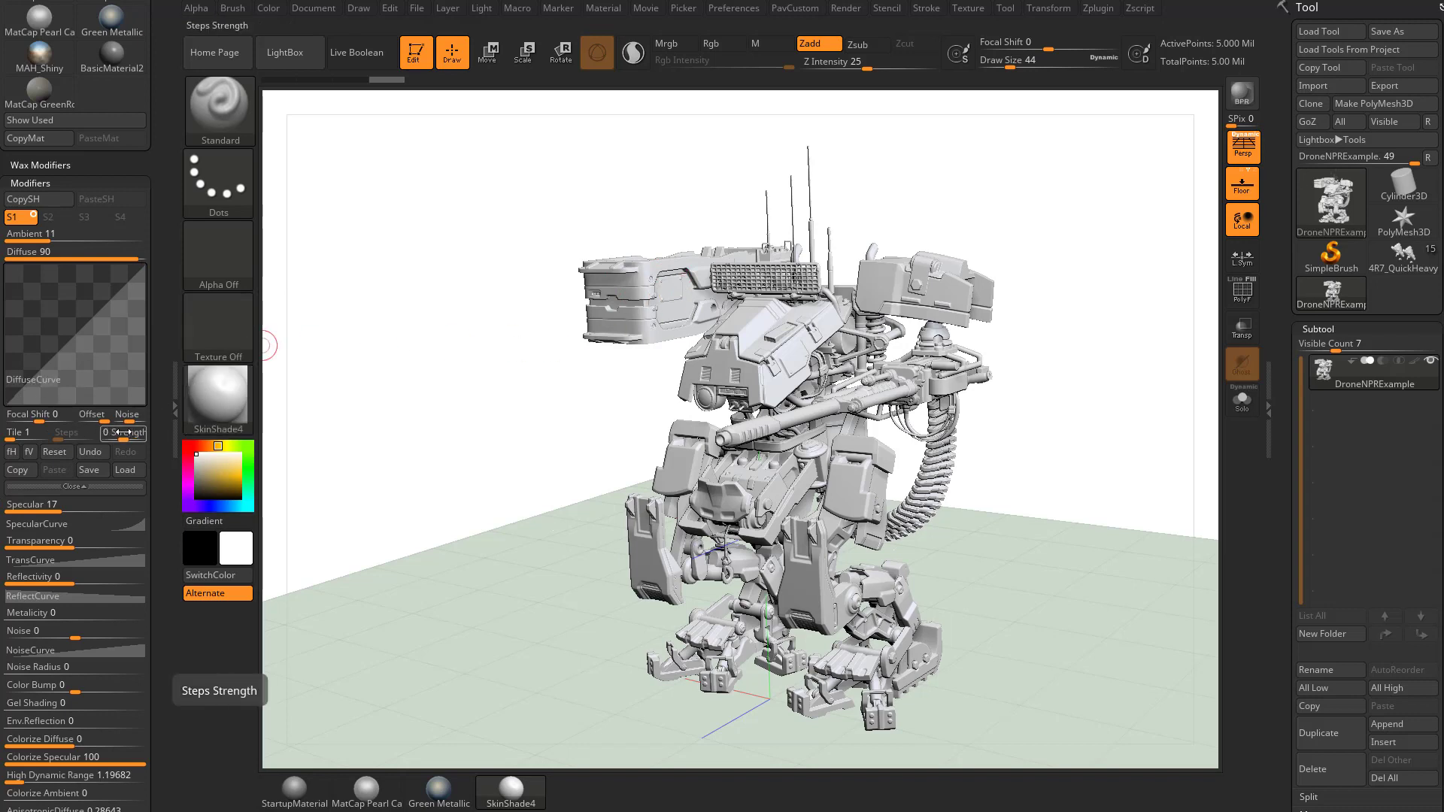
- Raise the diffuse curve's Steps Strength to 2 and set its Focal Shift to -1
left_click_drag(126, 435, 139, 437)
mouse_move(196, 386)
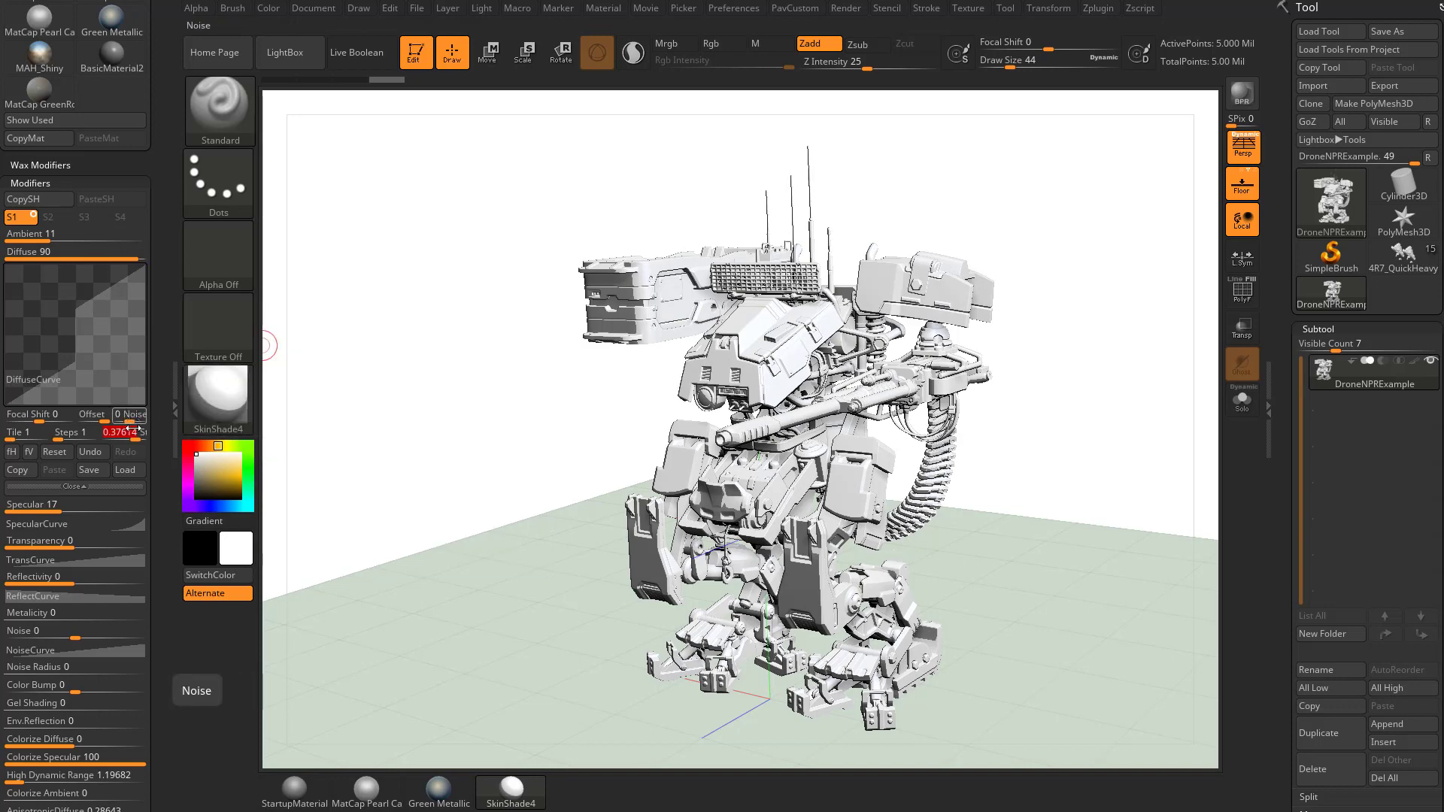
left_click_drag(130, 430, 139, 435)
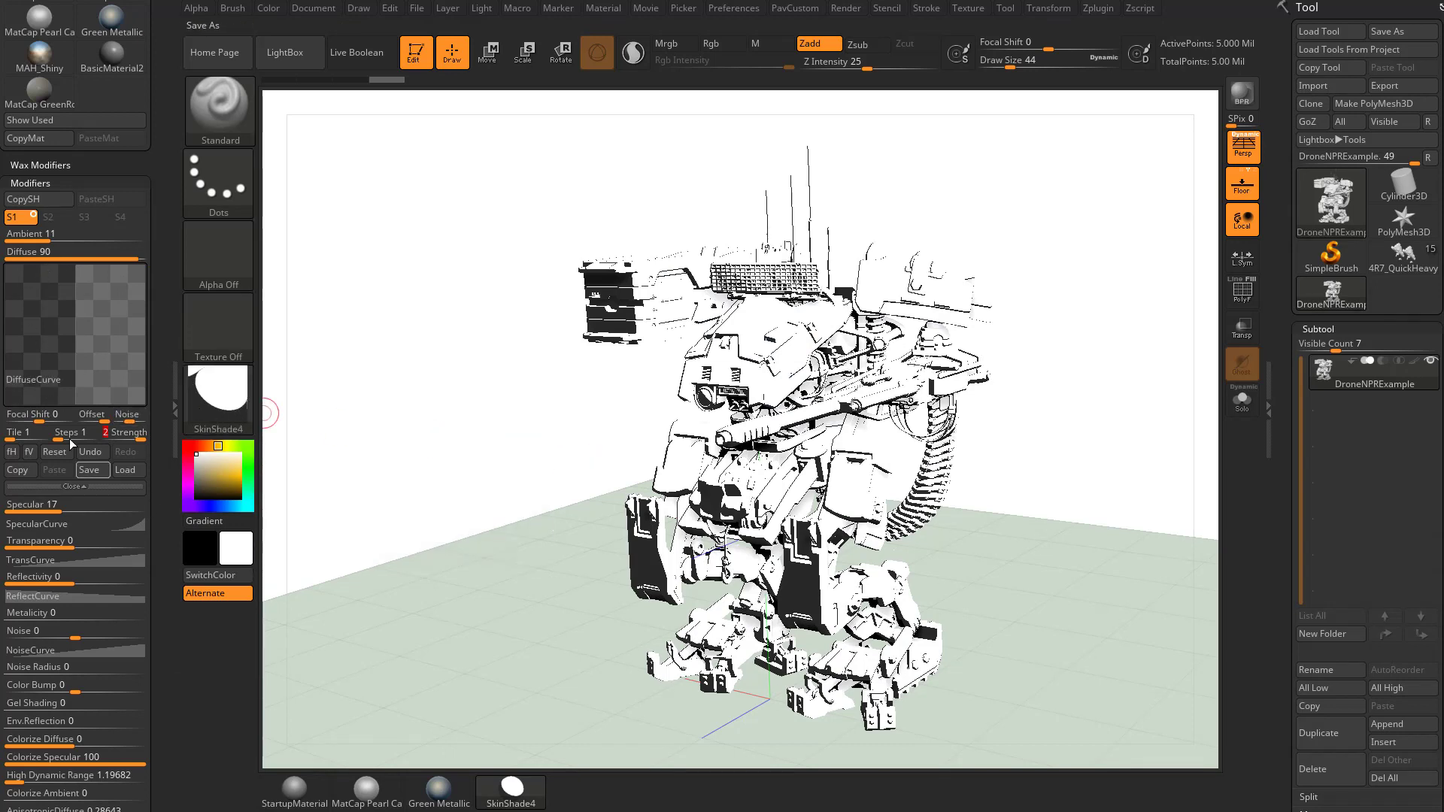
mouse_move(44, 415)
left_mouse_down()
mouse_move(60, 415)
mouse_move(18, 414)
mouse_move(43, 416)
left_mouse_up()
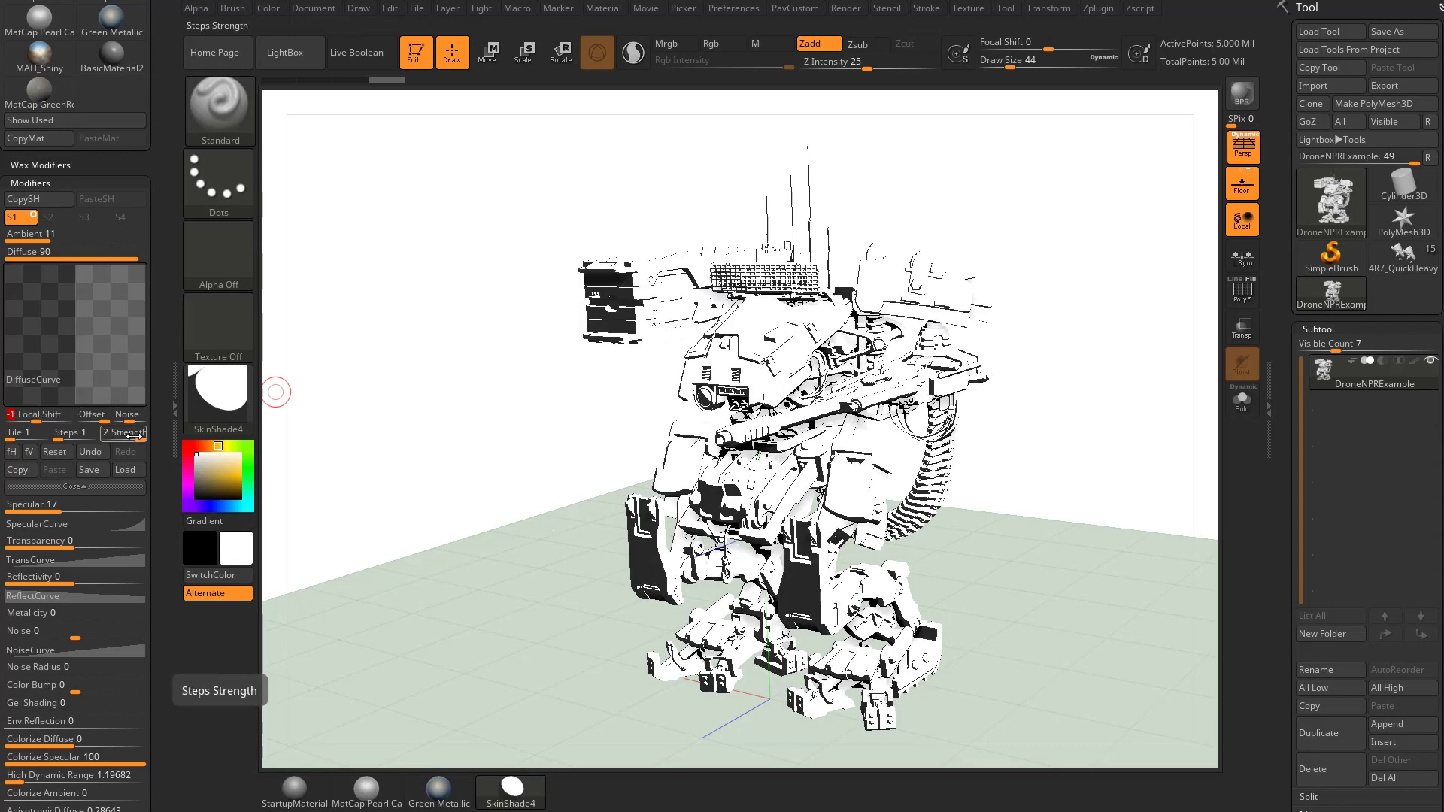
mouse_move(134, 435)
left_mouse_down()
mouse_move(64, 440)
mouse_move(142, 436)
left_mouse_up()
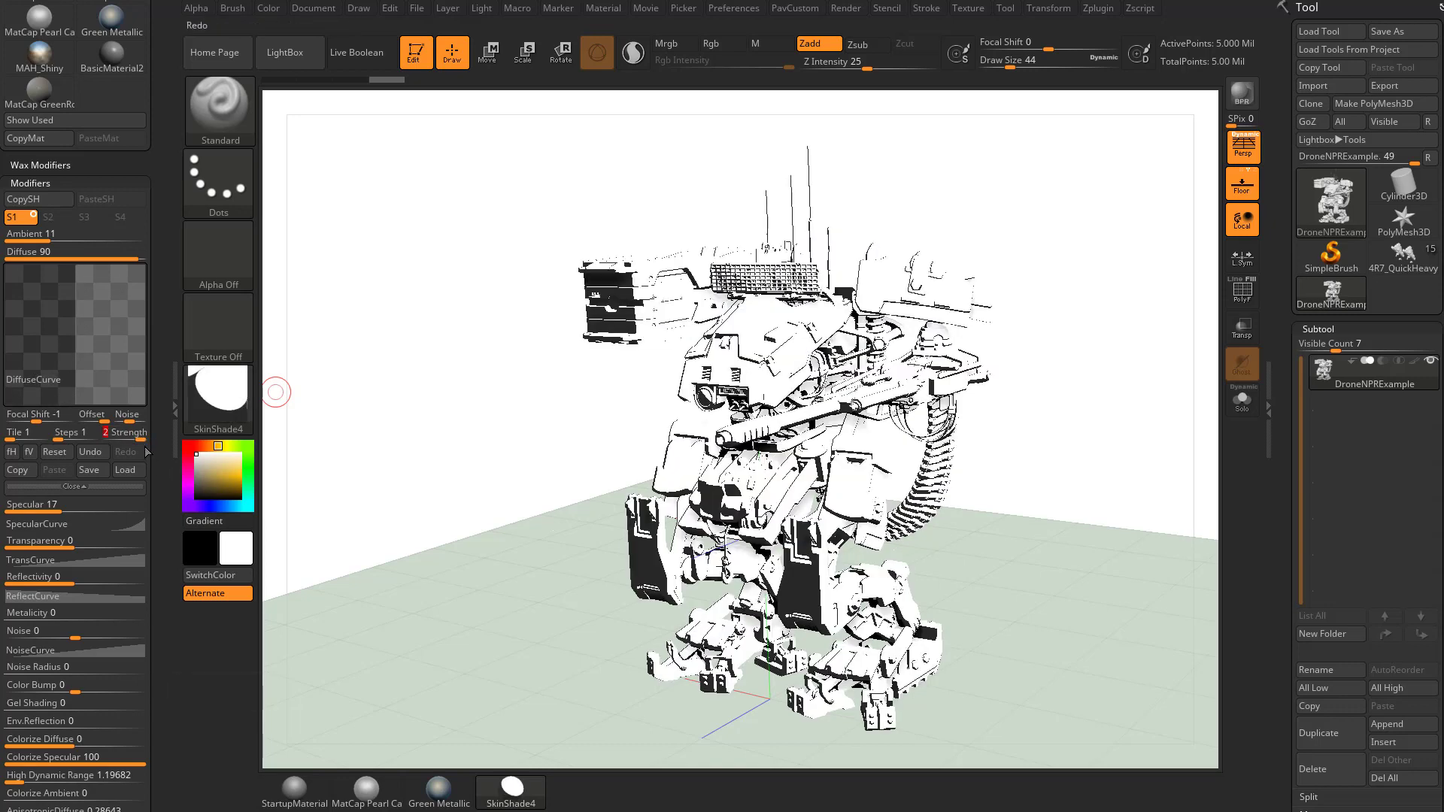
- Set the diffuse curve's Steps to about 2.19 and lower its Steps Strength to about 1.06
left_click(62, 440)
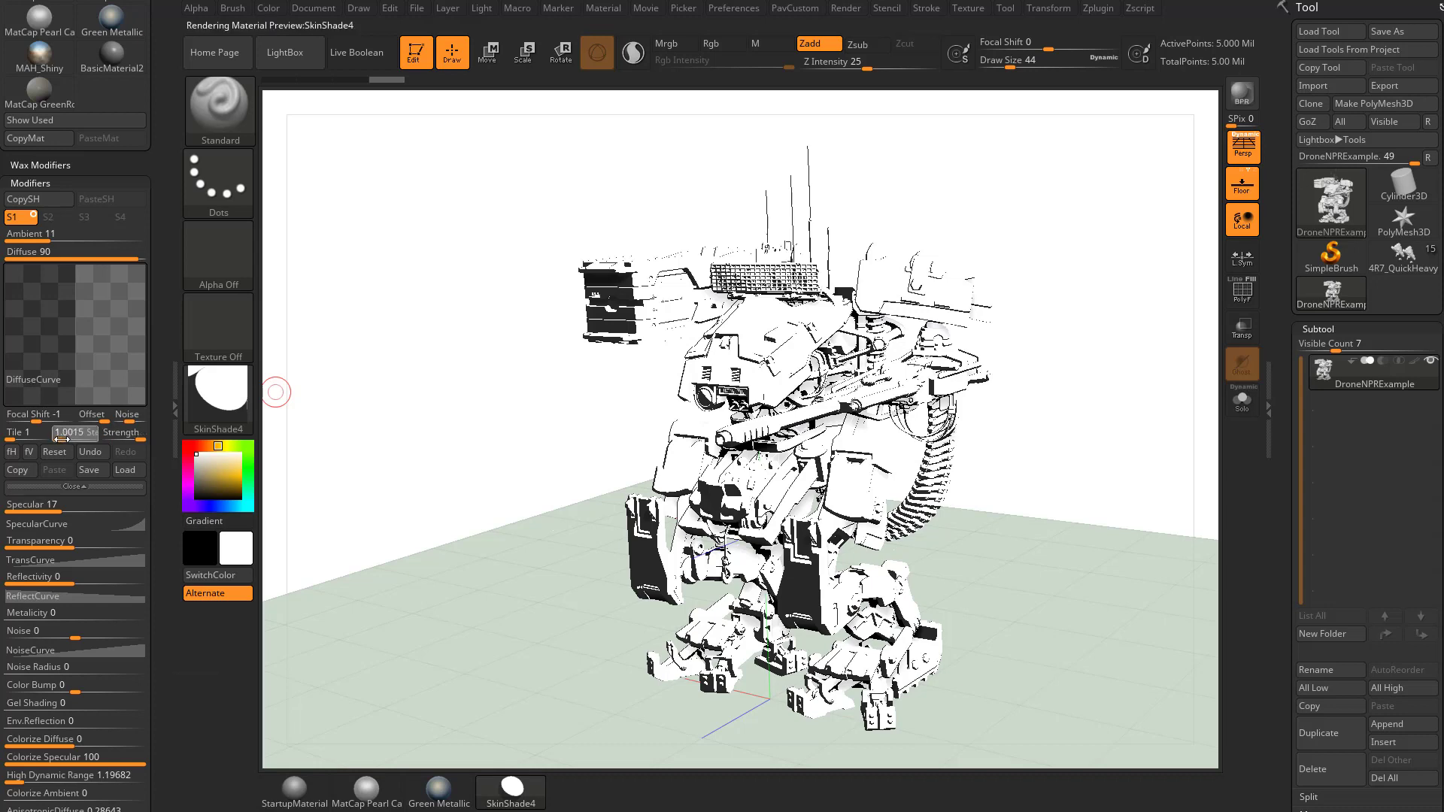
left_click_drag(63, 440, 82, 436)
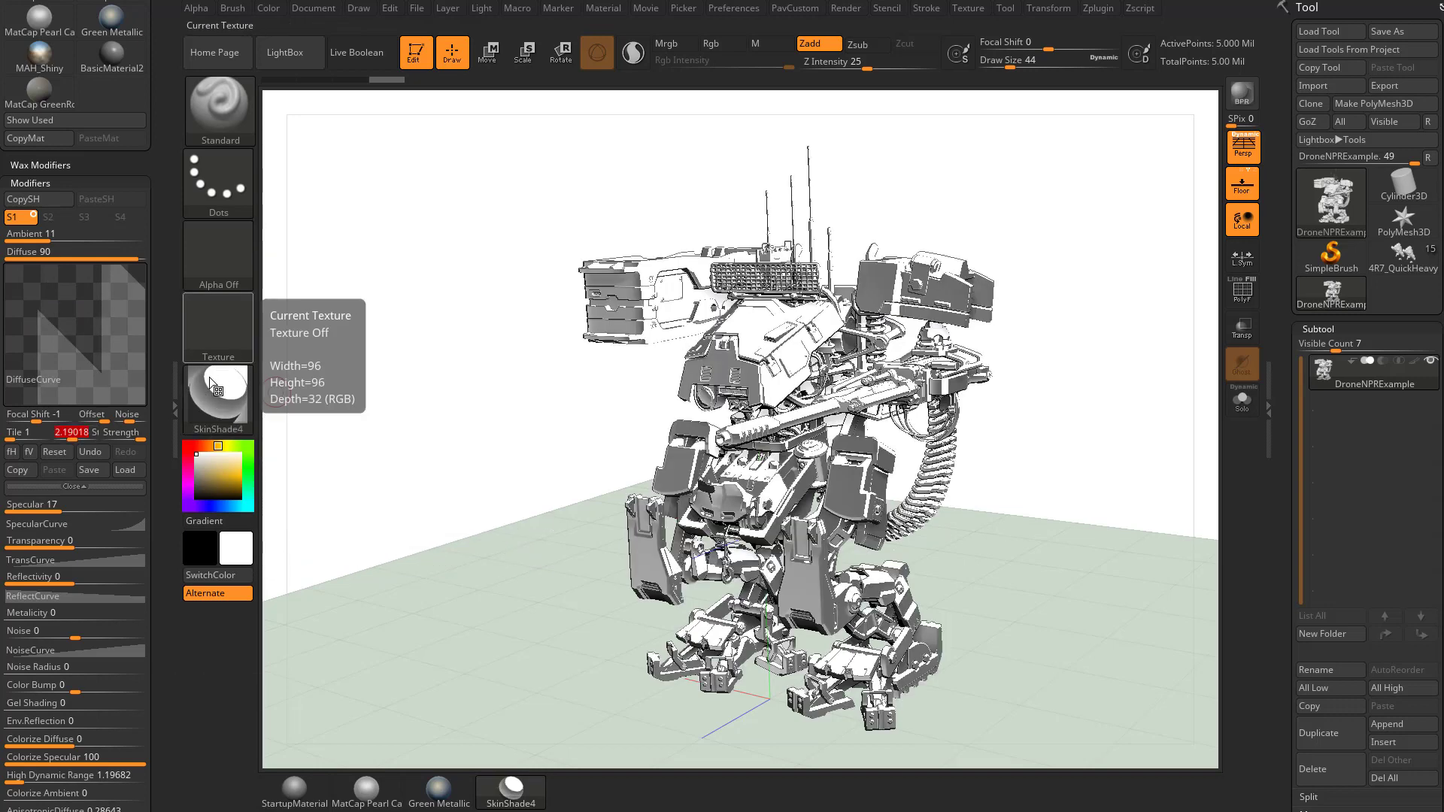
mouse_move(224, 399)
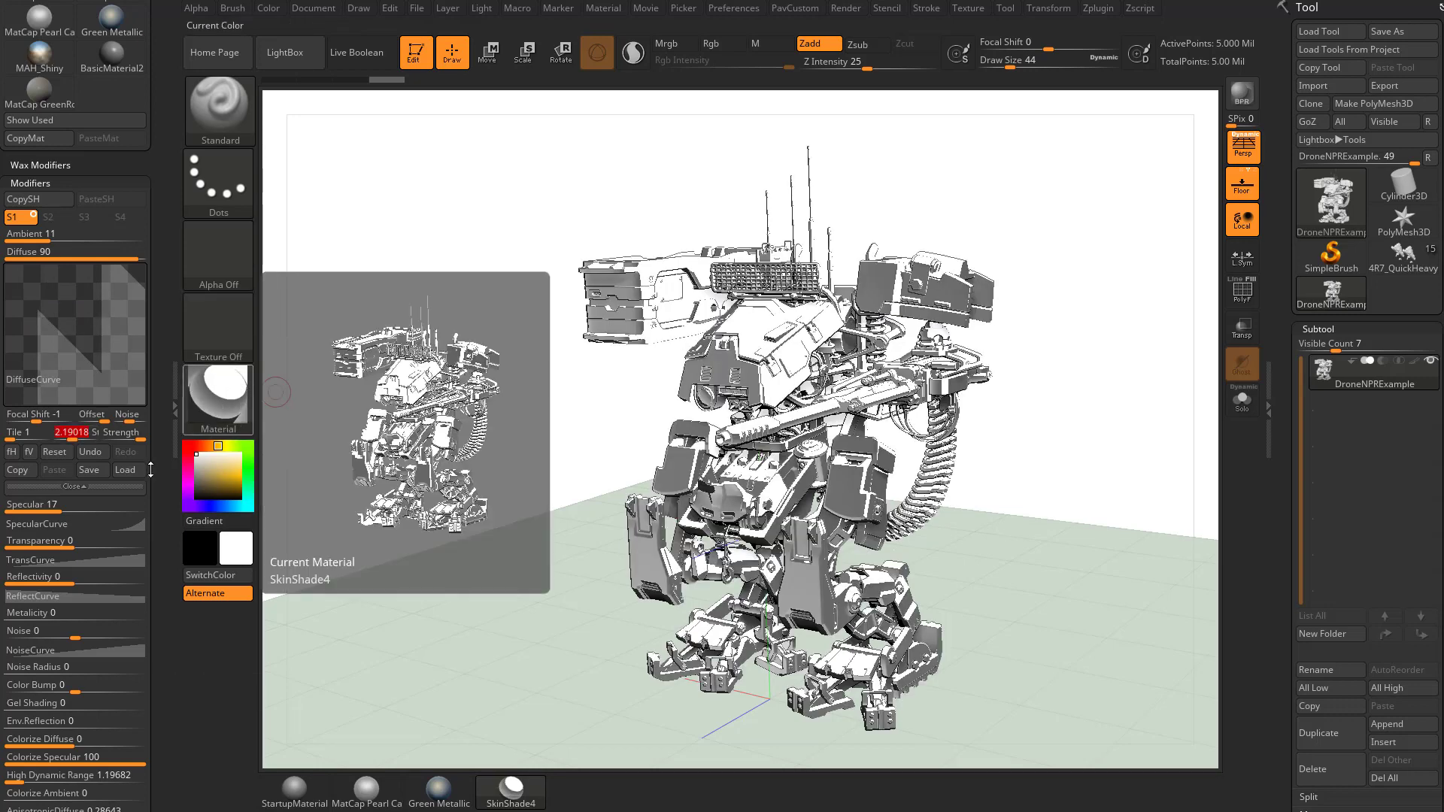
left_click_drag(138, 438, 139, 434)
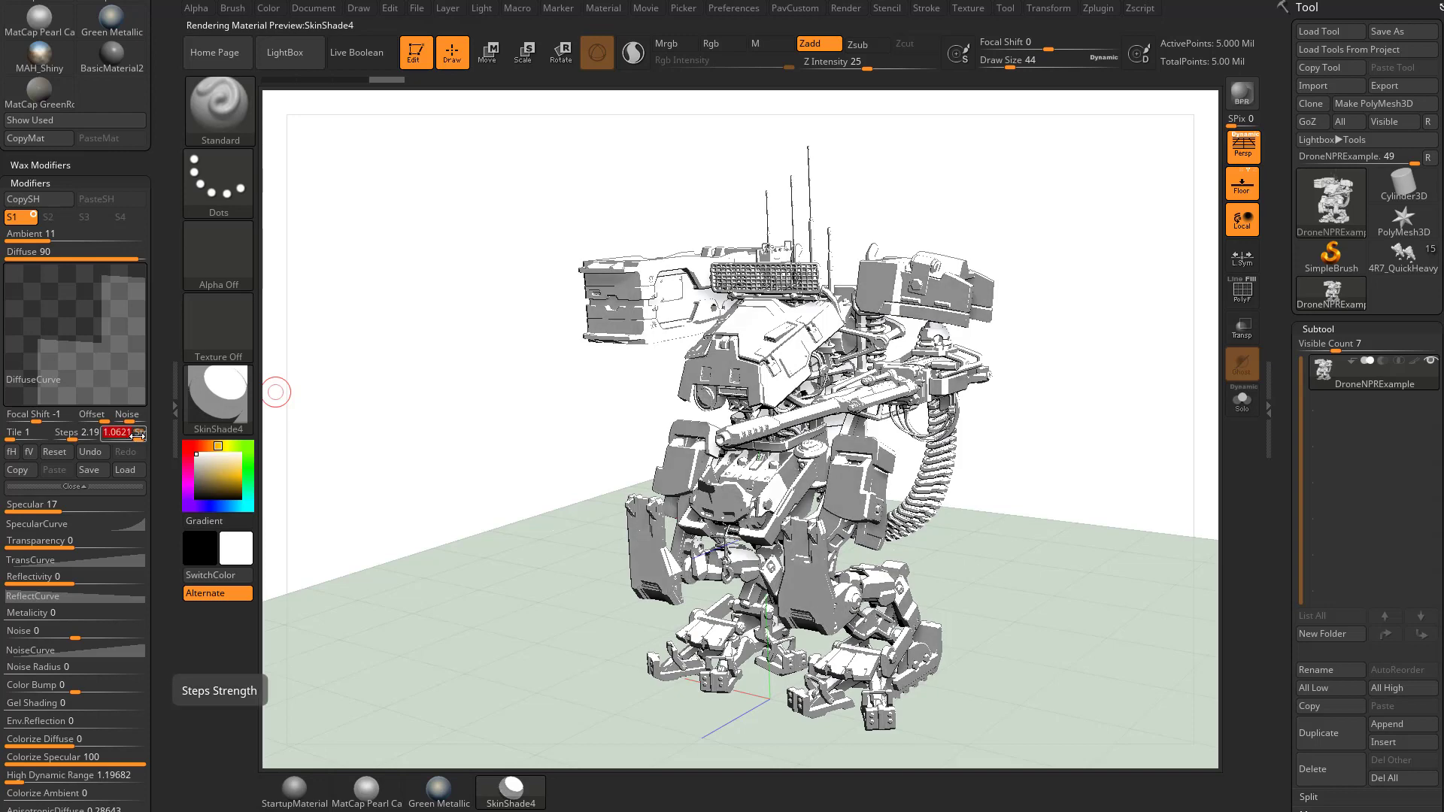
- Increase the diffuse curve's Steps to about 3.48 and make a BPR render of the robot
left_click_drag(74, 438, 81, 438)
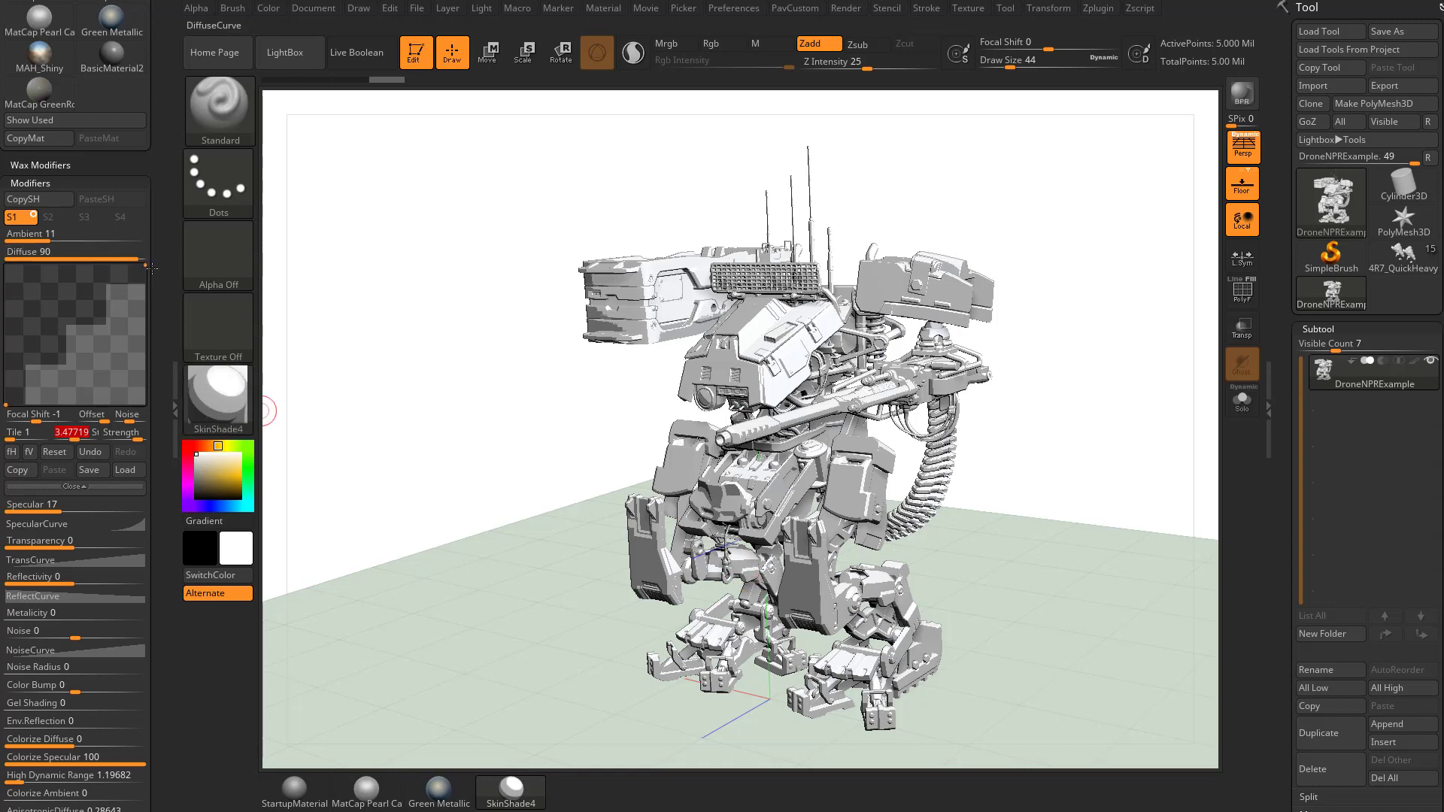
left_click_drag(78, 435, 73, 439)
left_click_drag(1020, 413, 1057, 399)
left_click(1243, 96)
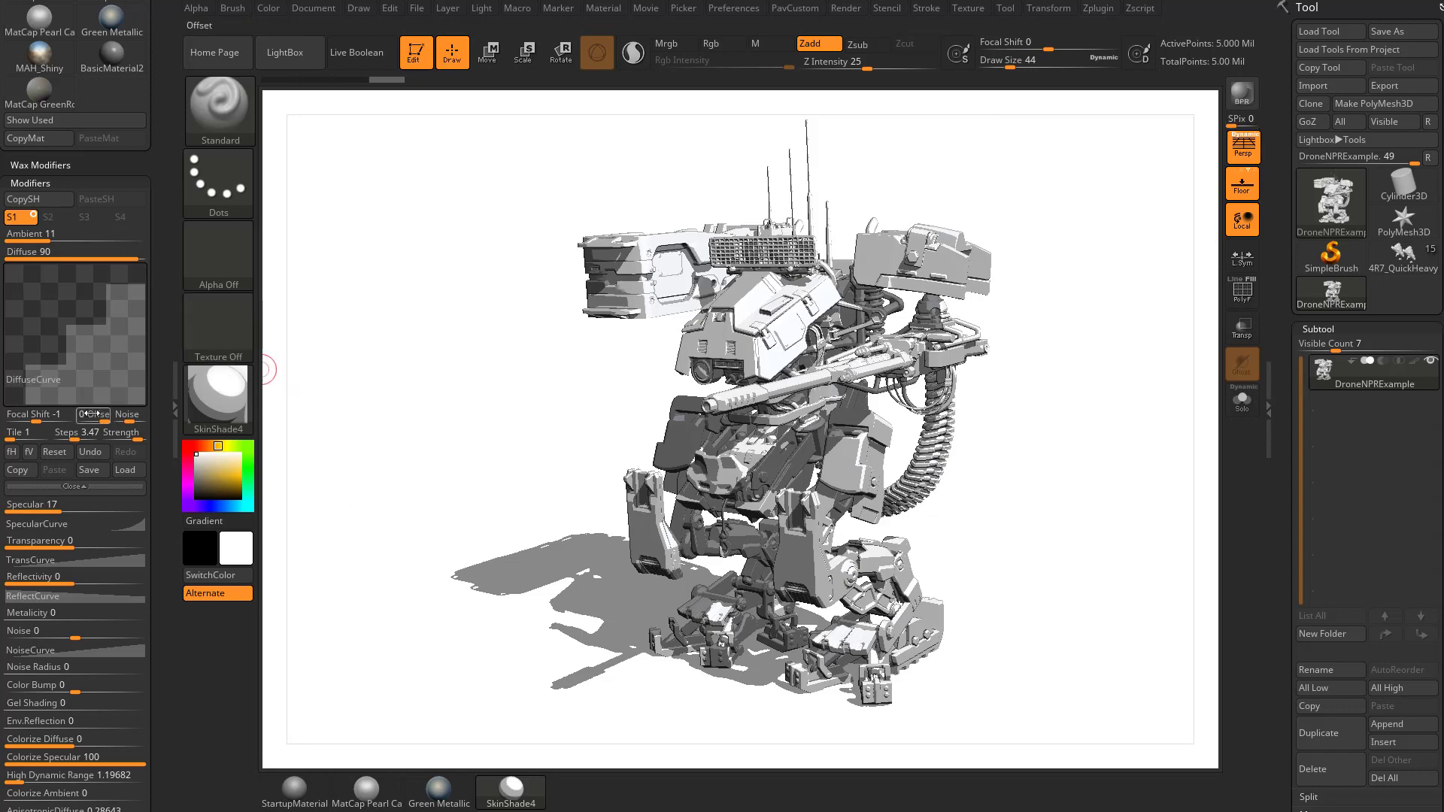
- Try the diffuse curve with 1 and 2 Steps, and reset the curve to its default
left_click_drag(75, 433, 82, 432)
type("1")
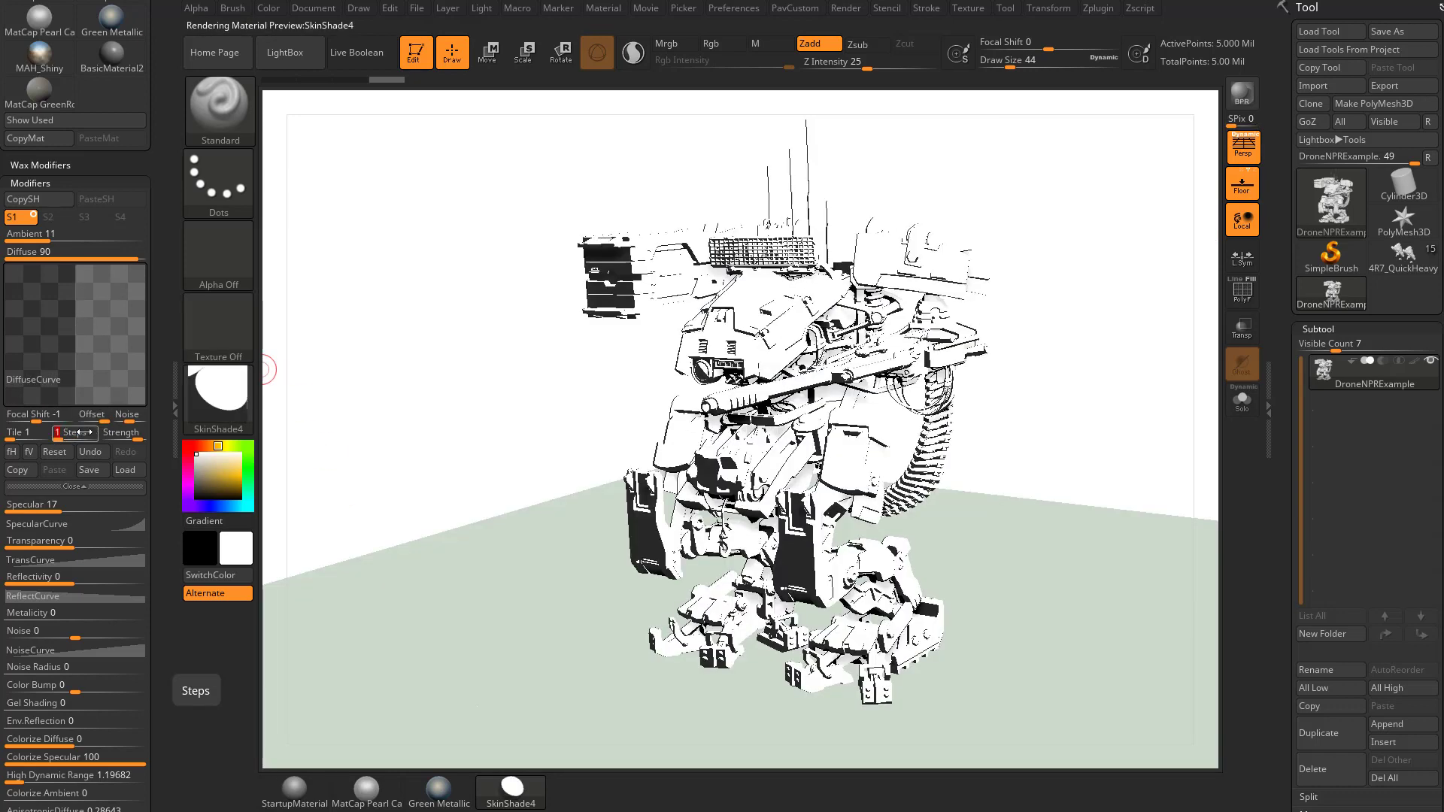
type("9682")
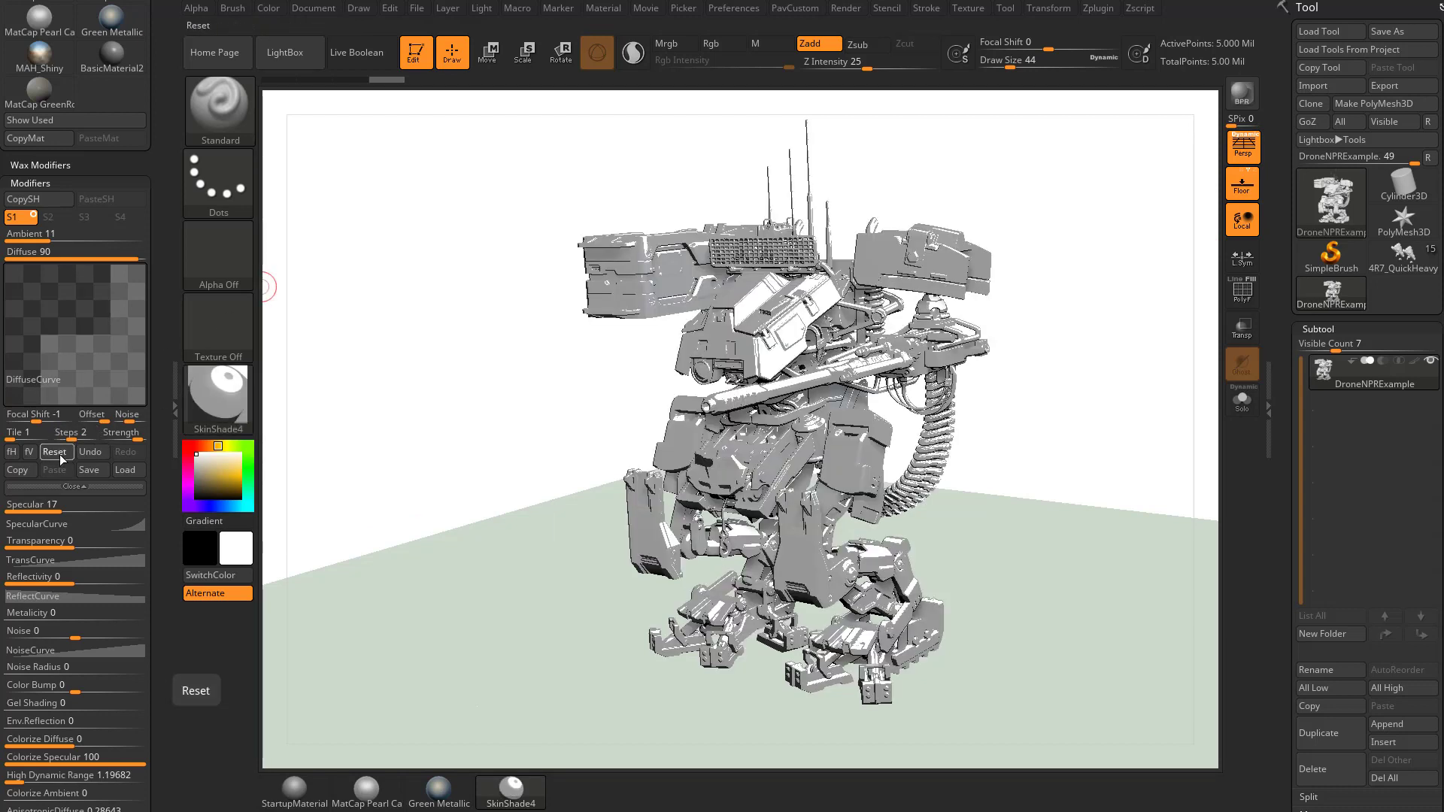
left_click(57, 455)
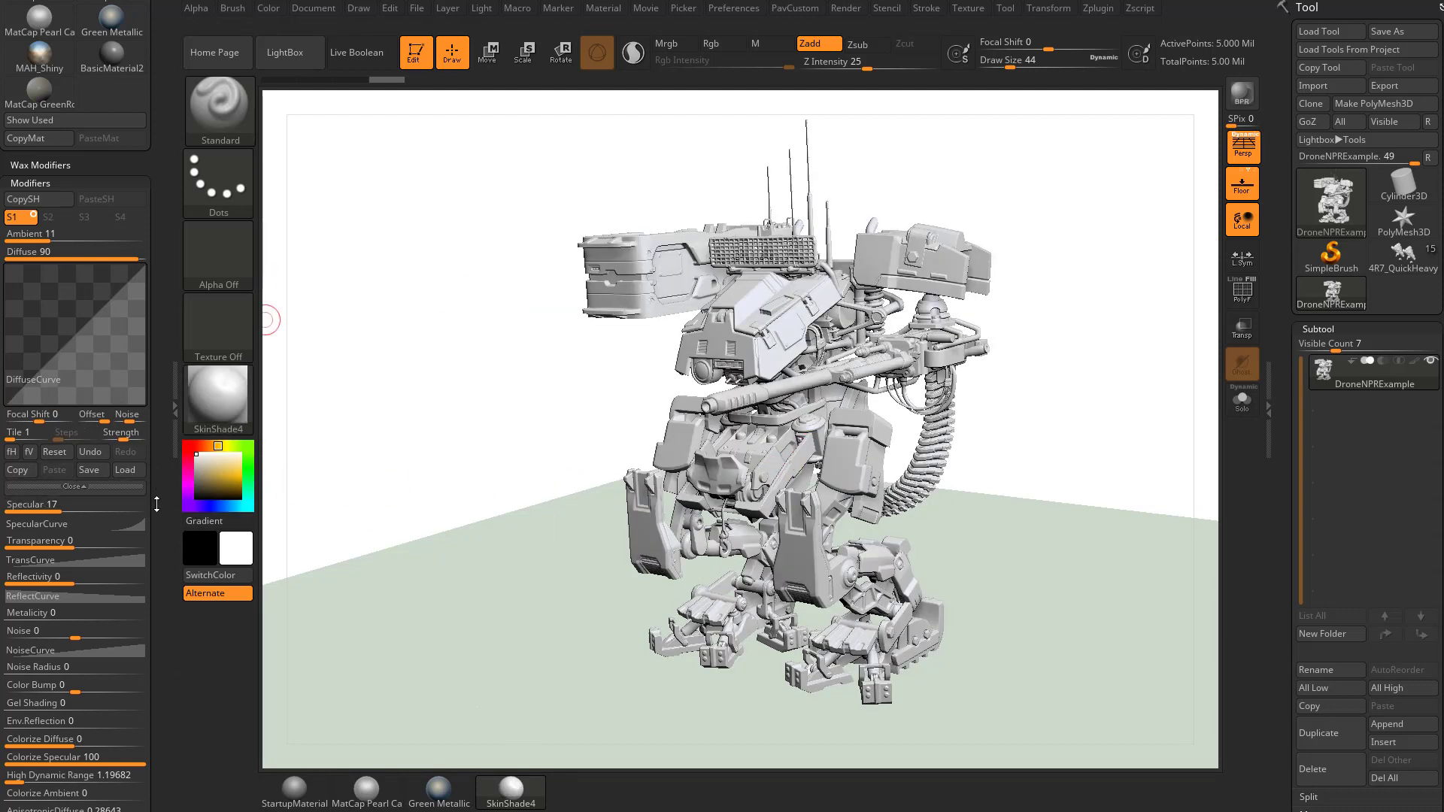
- Open the SkinShade4 material's Mixer settings and try Posterize at 1, 2 and 3
scroll(155, 531, "down", 10)
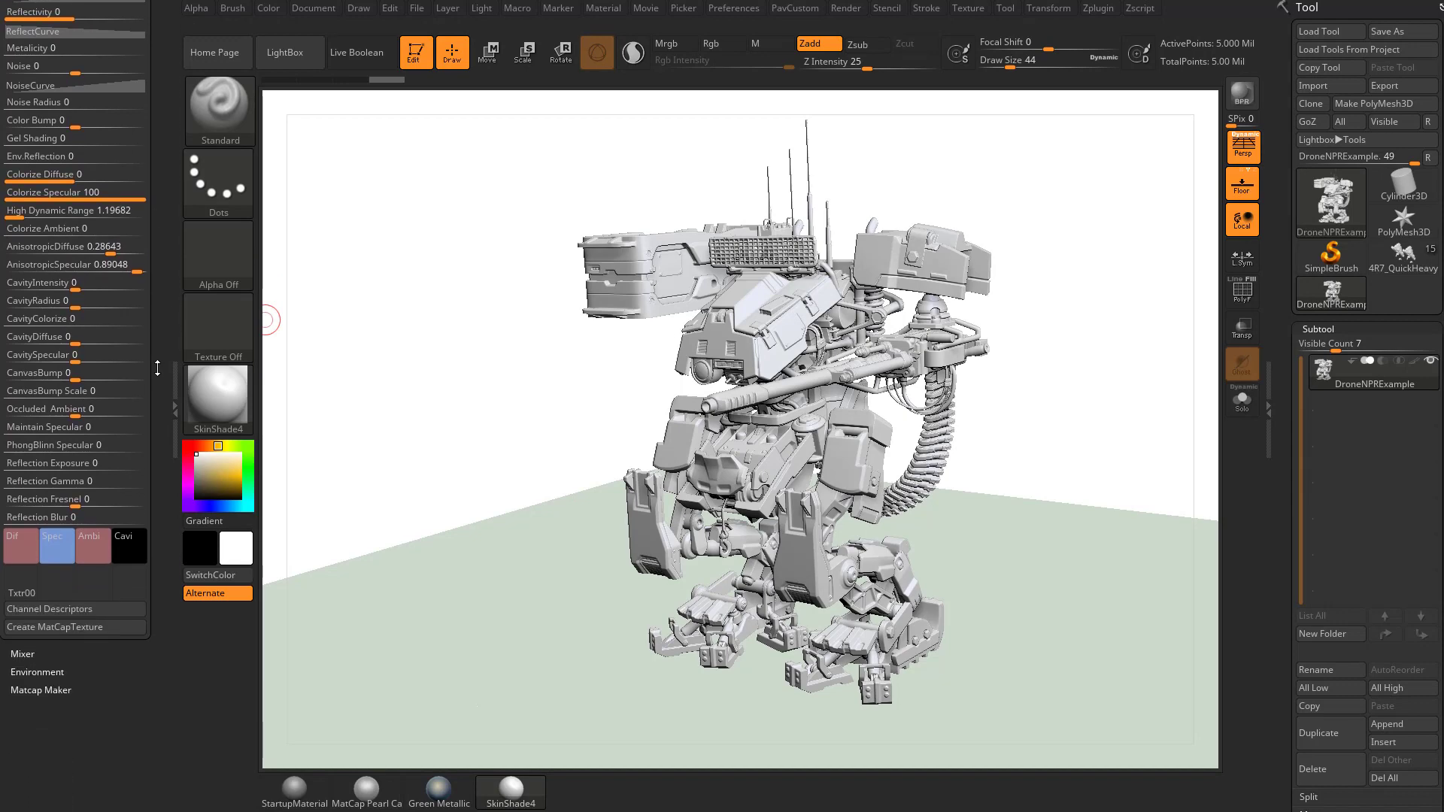
left_click_drag(156, 368, 156, 387)
left_click(23, 664)
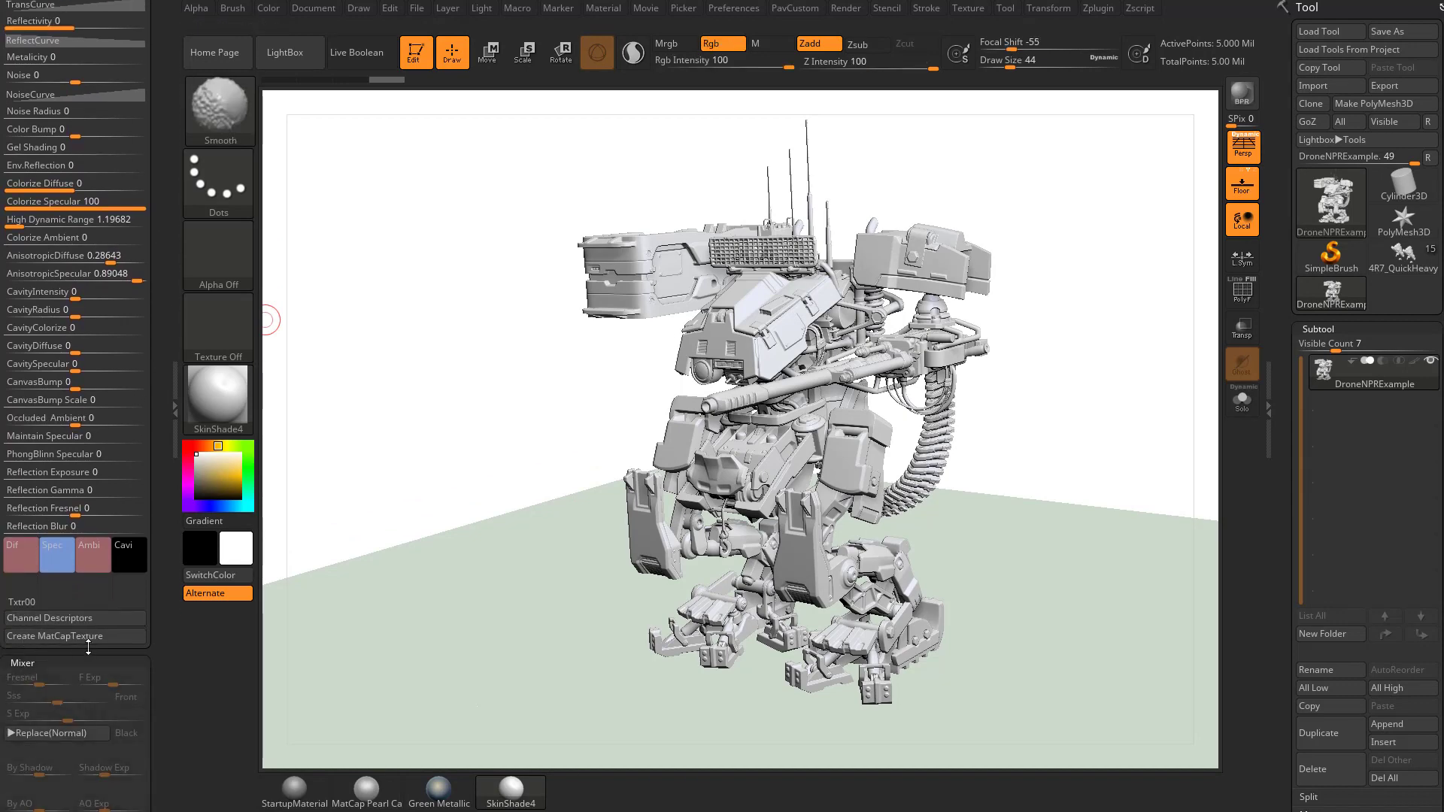
scroll(164, 643, "down", 7)
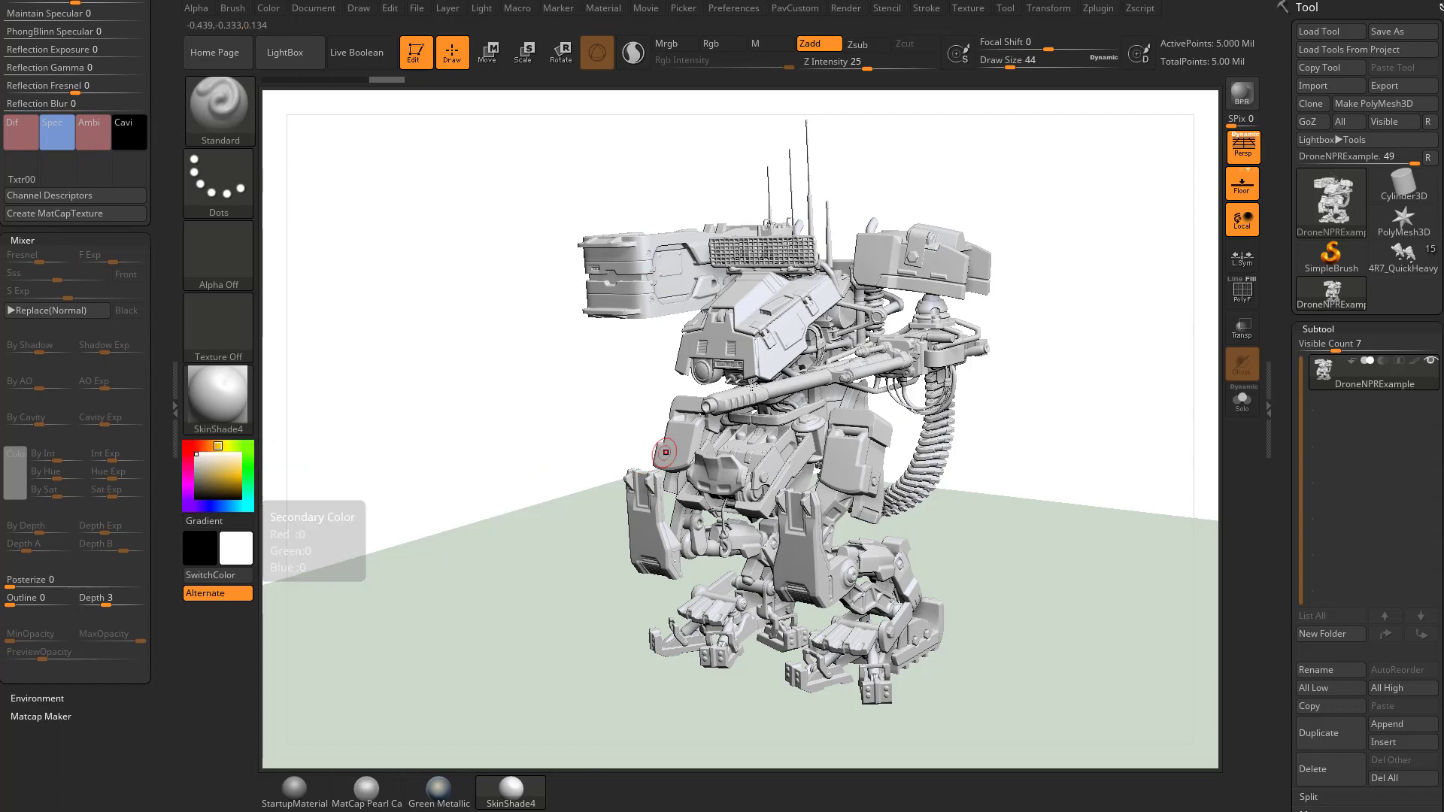
mouse_move(25, 580)
left_mouse_down()
mouse_move(45, 581)
mouse_move(23, 579)
left_mouse_up()
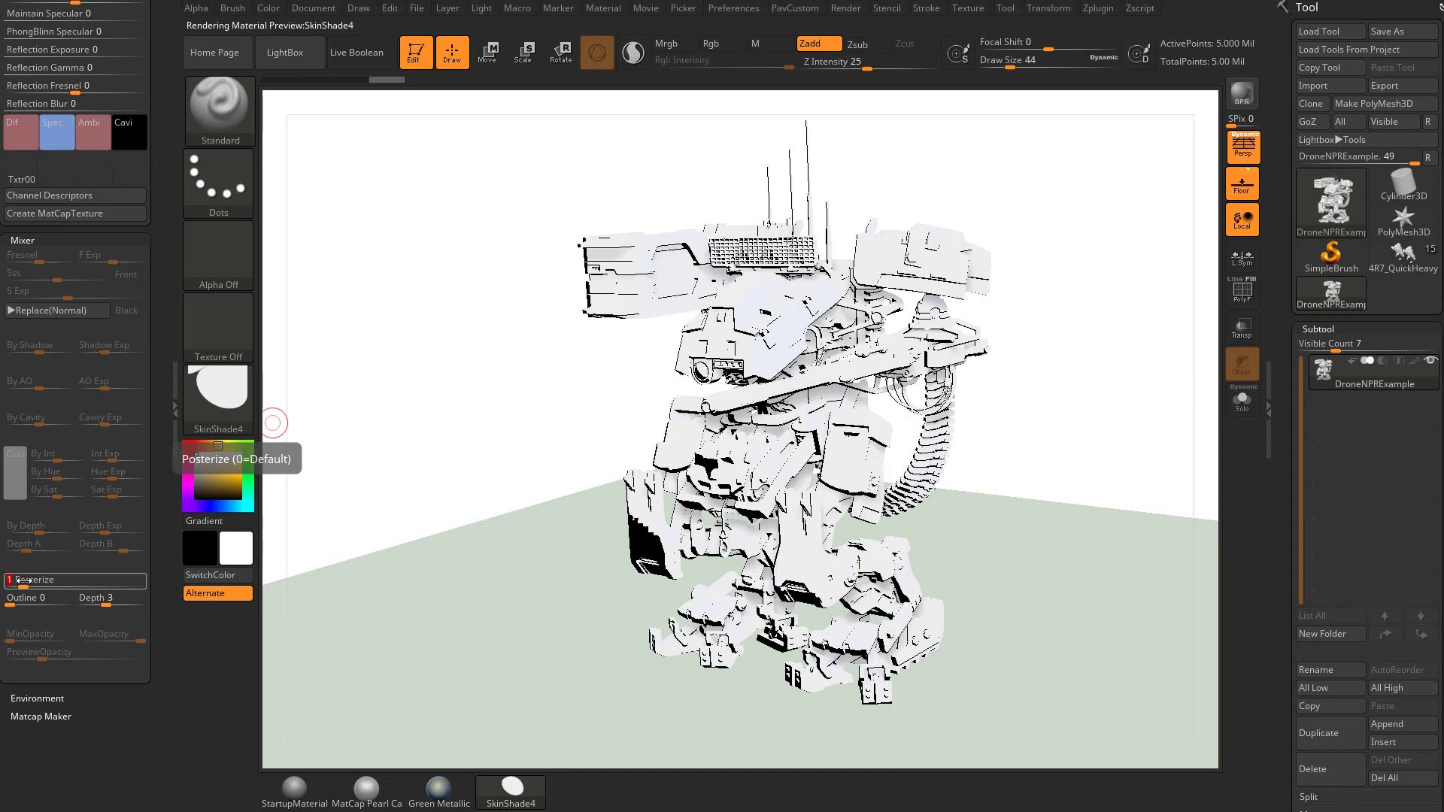
left_click_drag(22, 581, 22, 585)
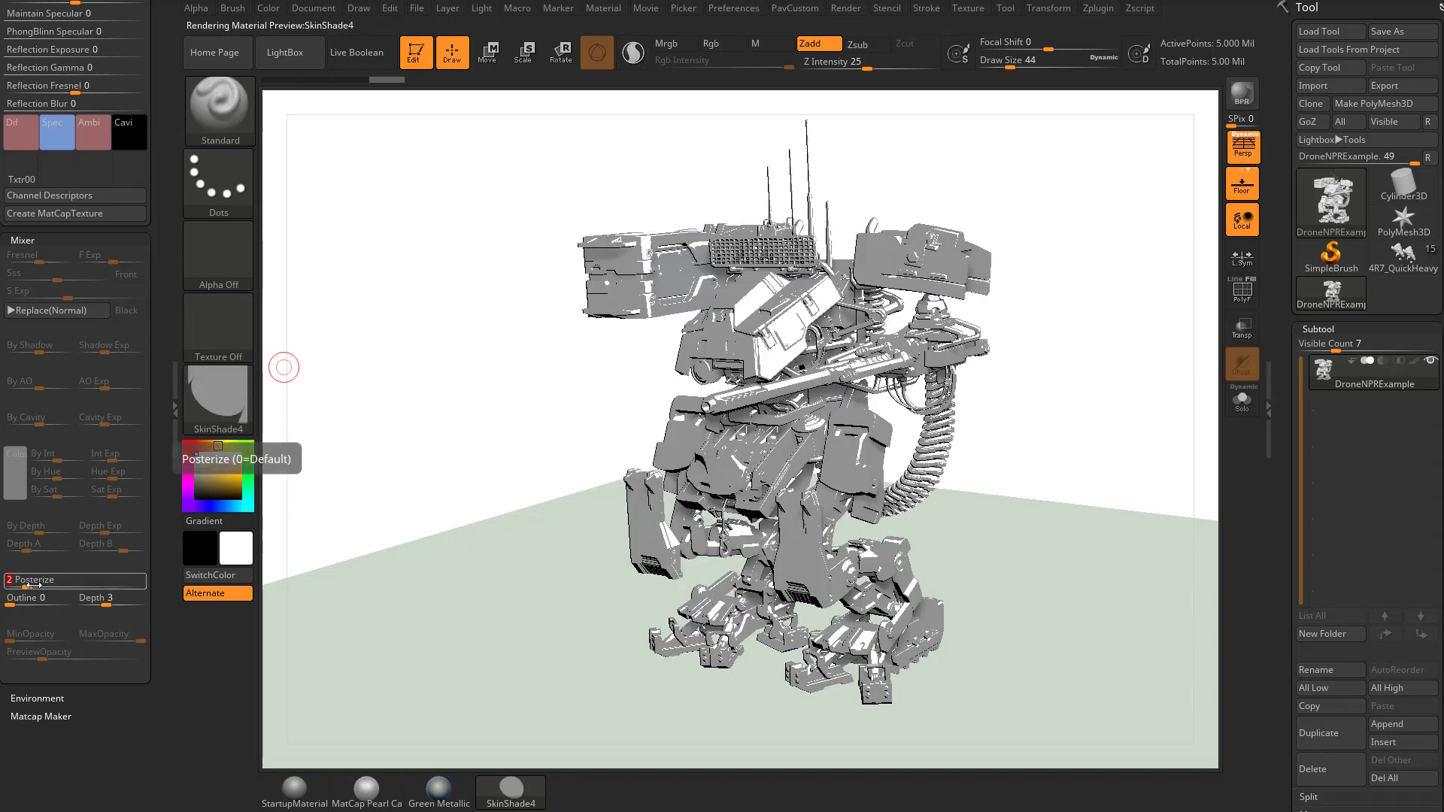
left_click_drag(27, 584, 33, 584)
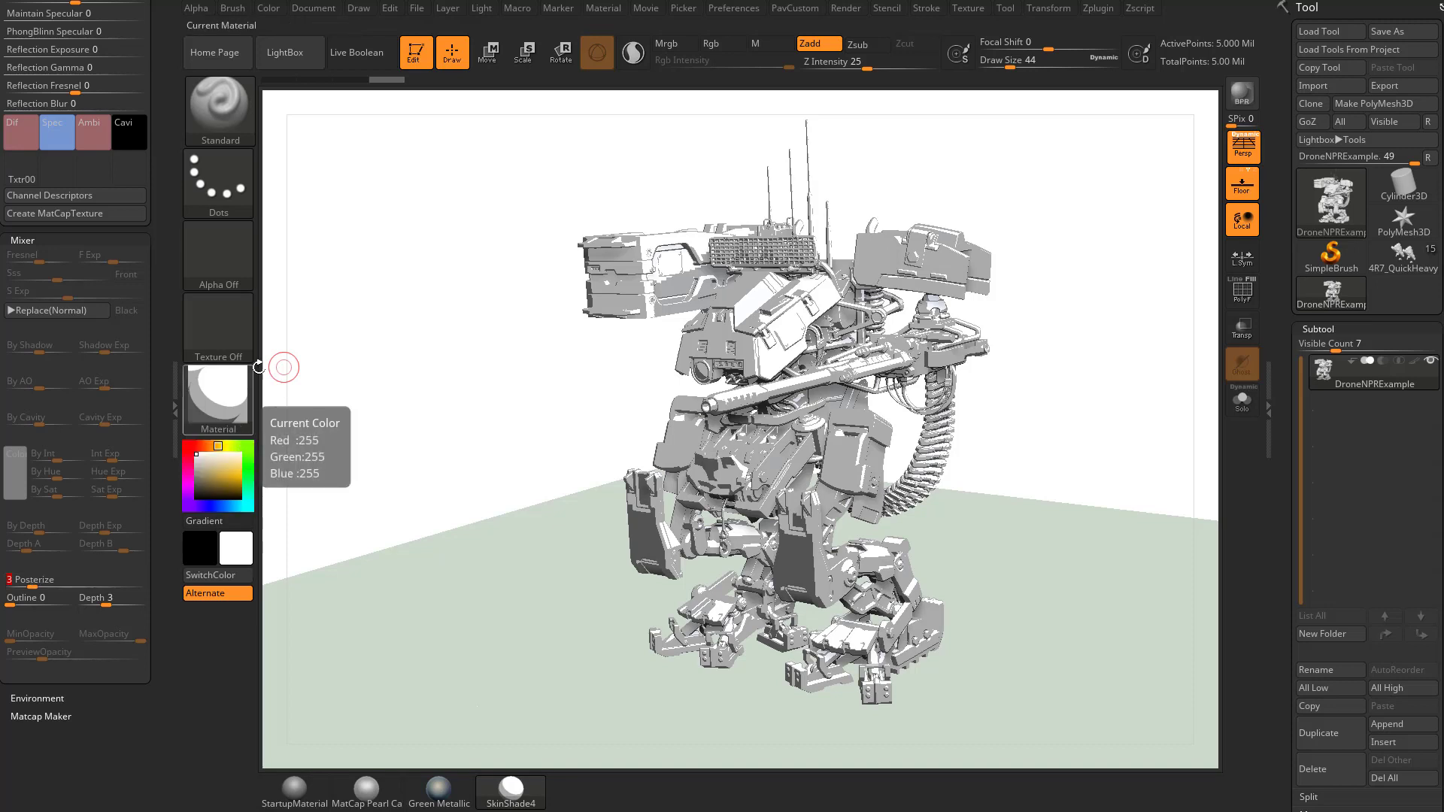
mouse_move(197, 414)
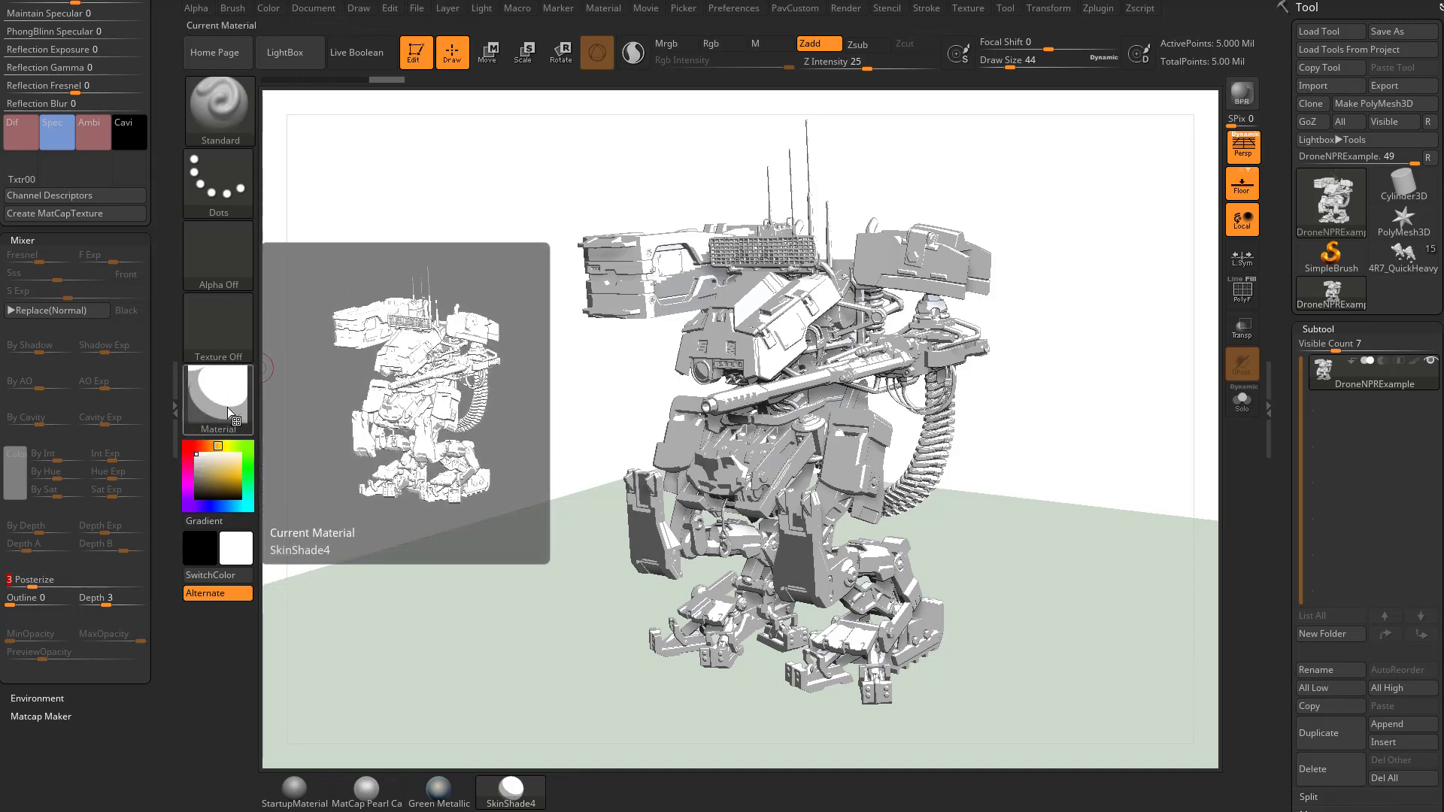
- Try Posterize at 40 and 6, and return it to 0
left_click_drag(40, 583, 95, 573)
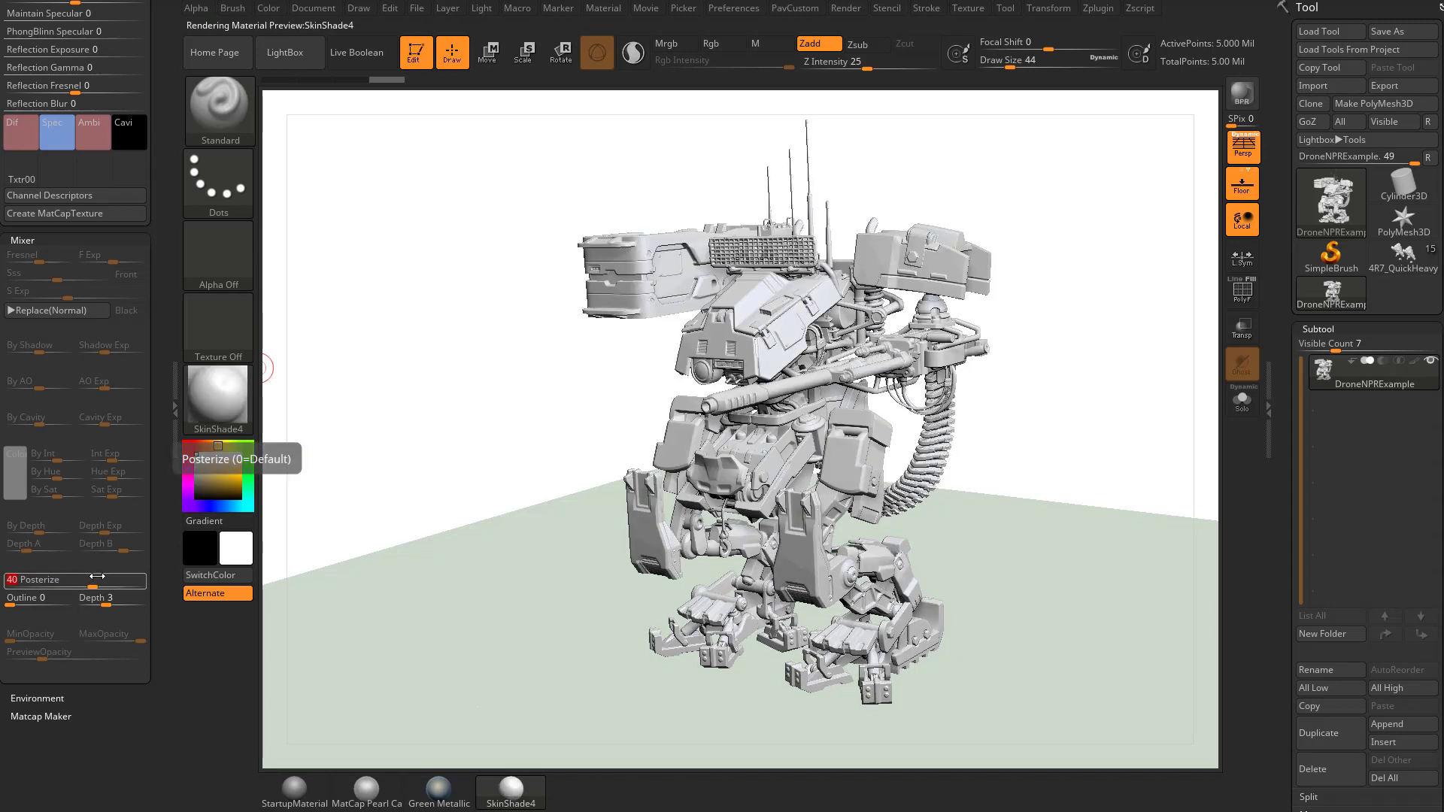
left_click_drag(90, 581, 39, 586)
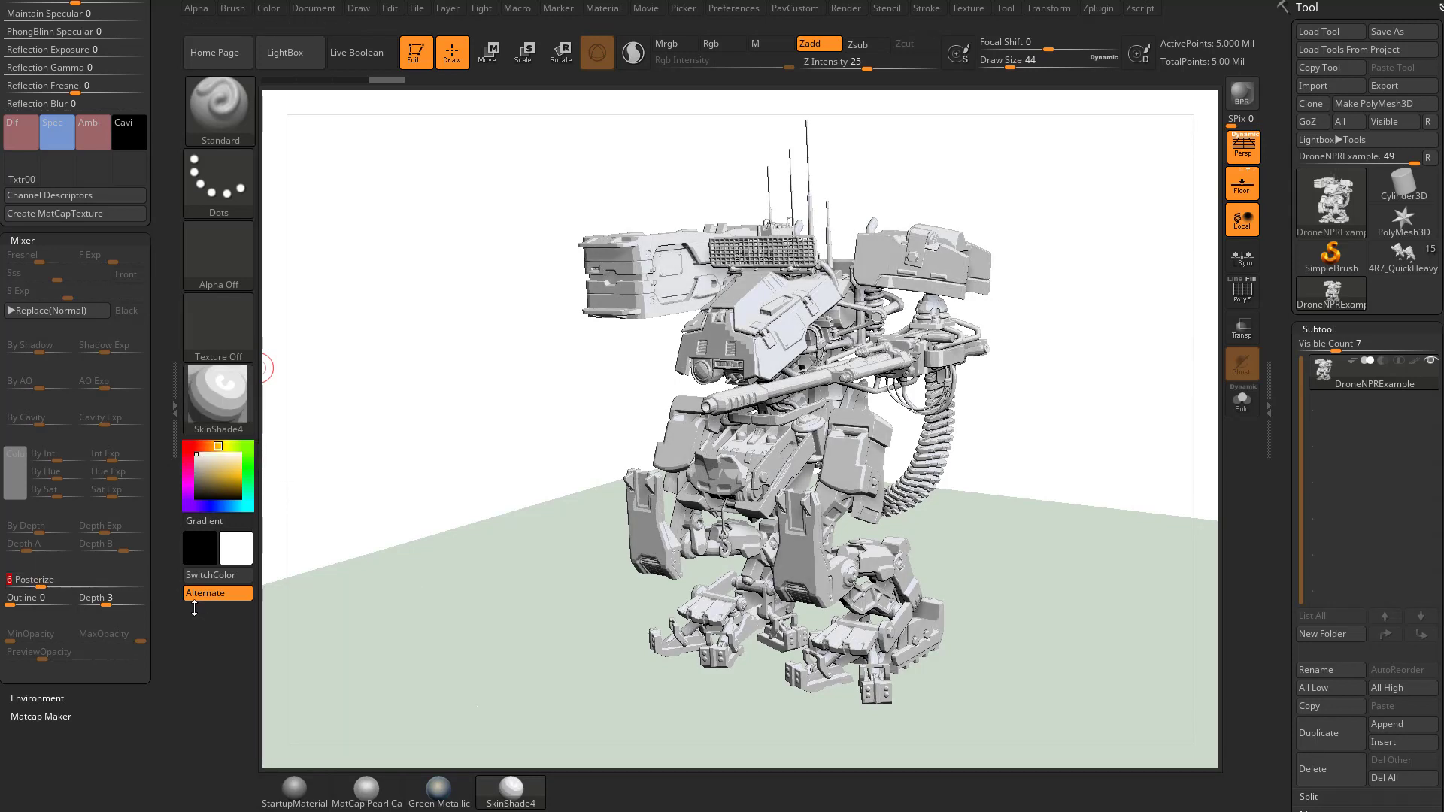
left_click_drag(38, 586, 6, 586)
- Raise the diffuse curve's Steps Strength and set its Steps to 3
left_click_drag(164, 509, 157, 707)
left_click(122, 559)
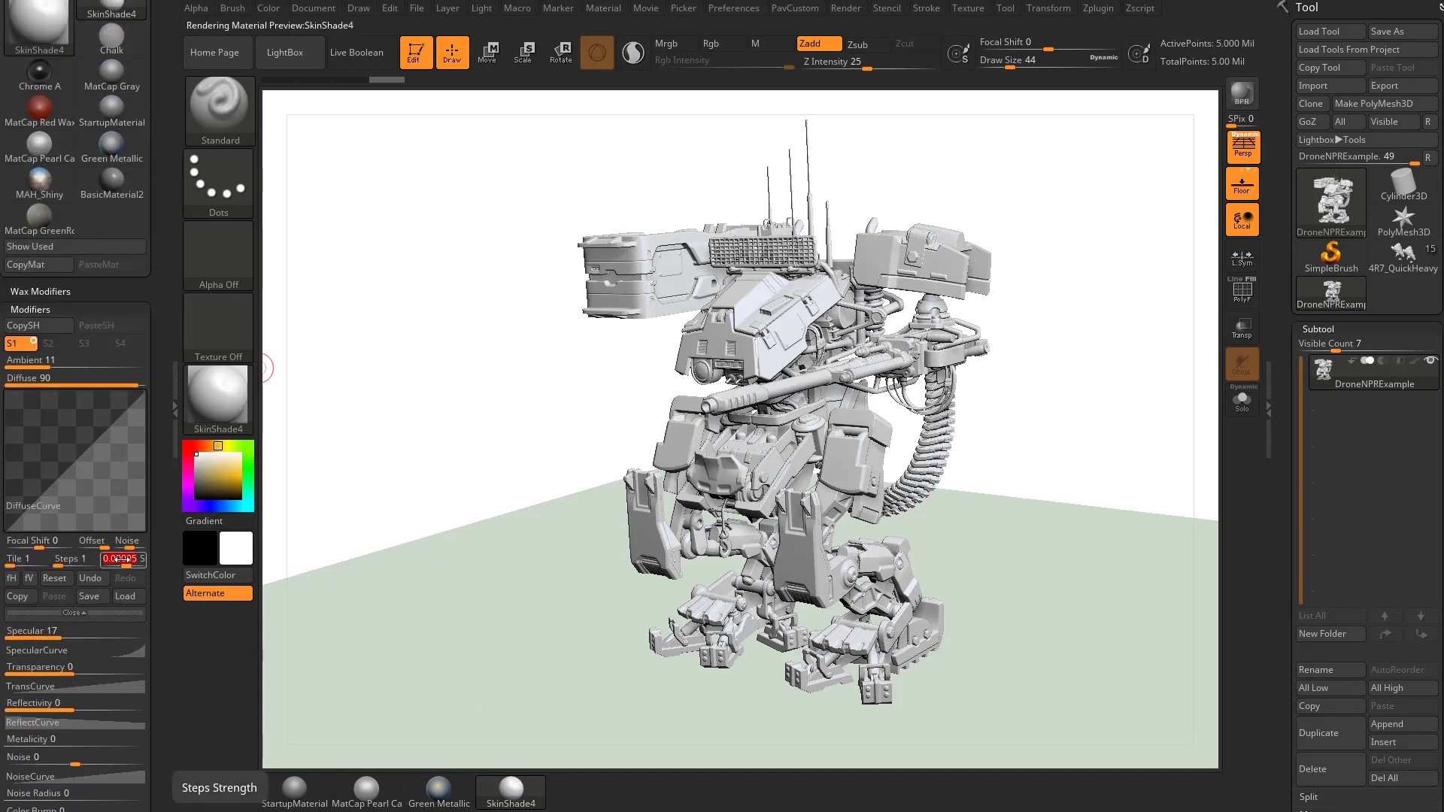
key("Return")
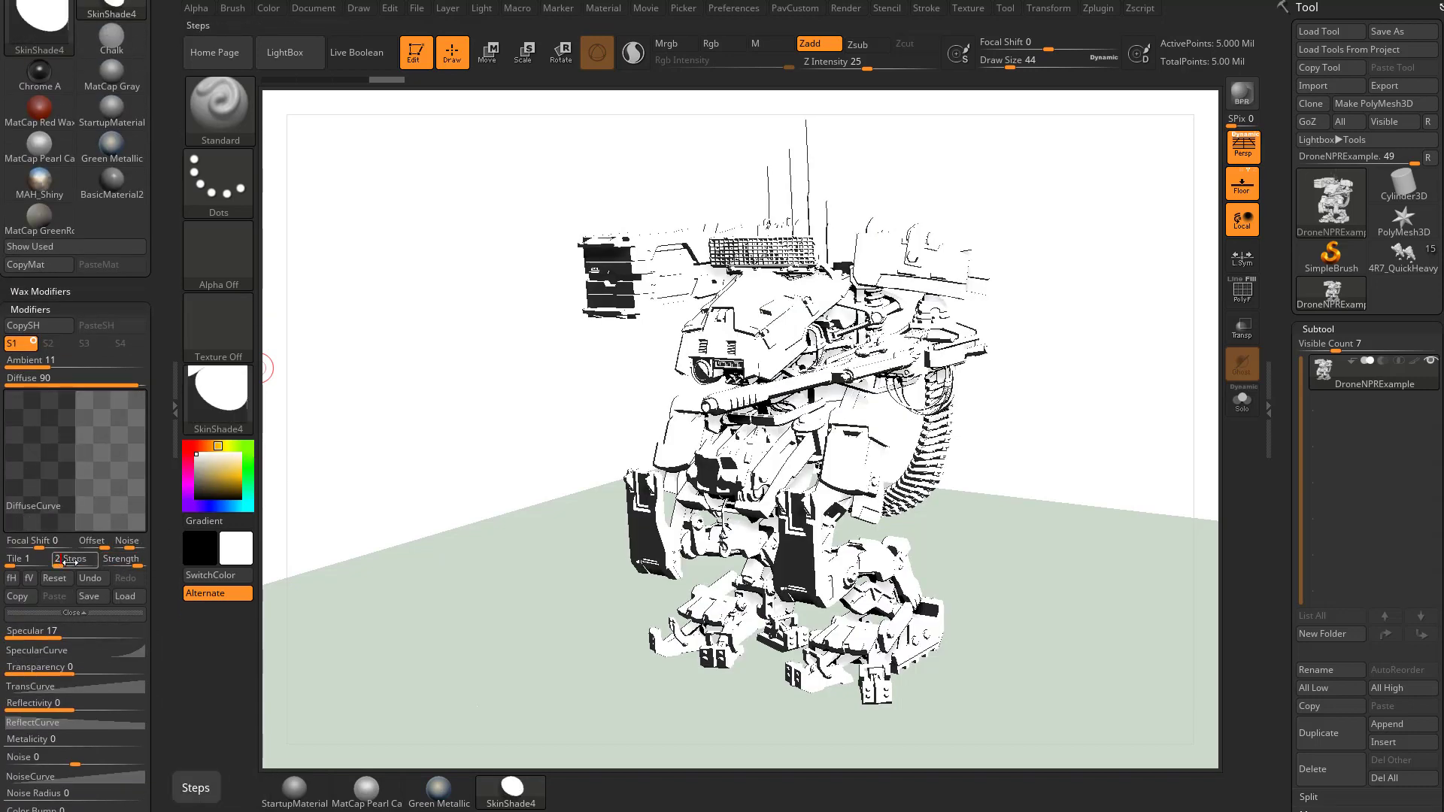
left_click(70, 563)
left_click_drag(72, 563, 69, 562)
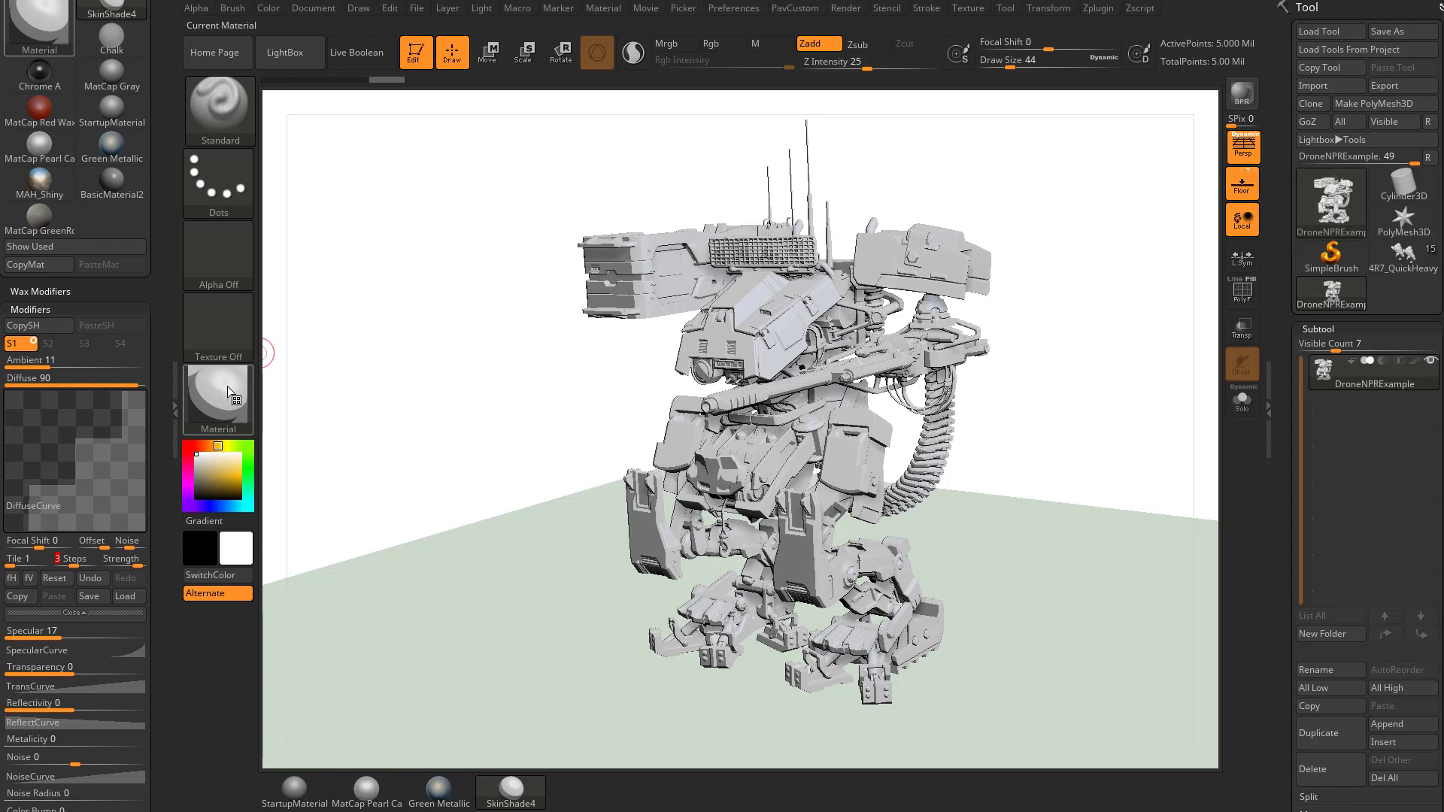
mouse_move(228, 387)
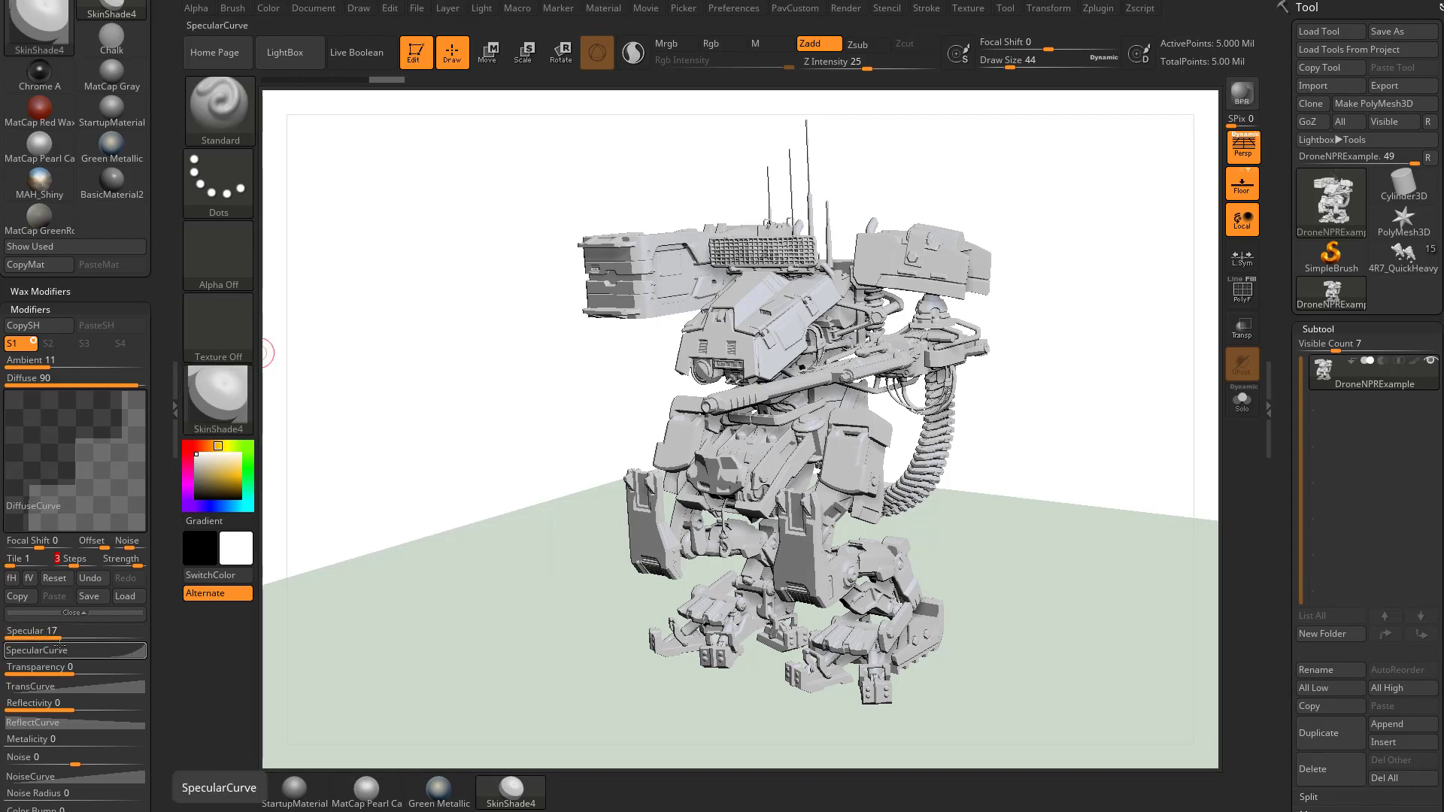
- Try the material with Specular at 0 and make a BPR render of the robot
left_click_drag(60, 634, 42, 634)
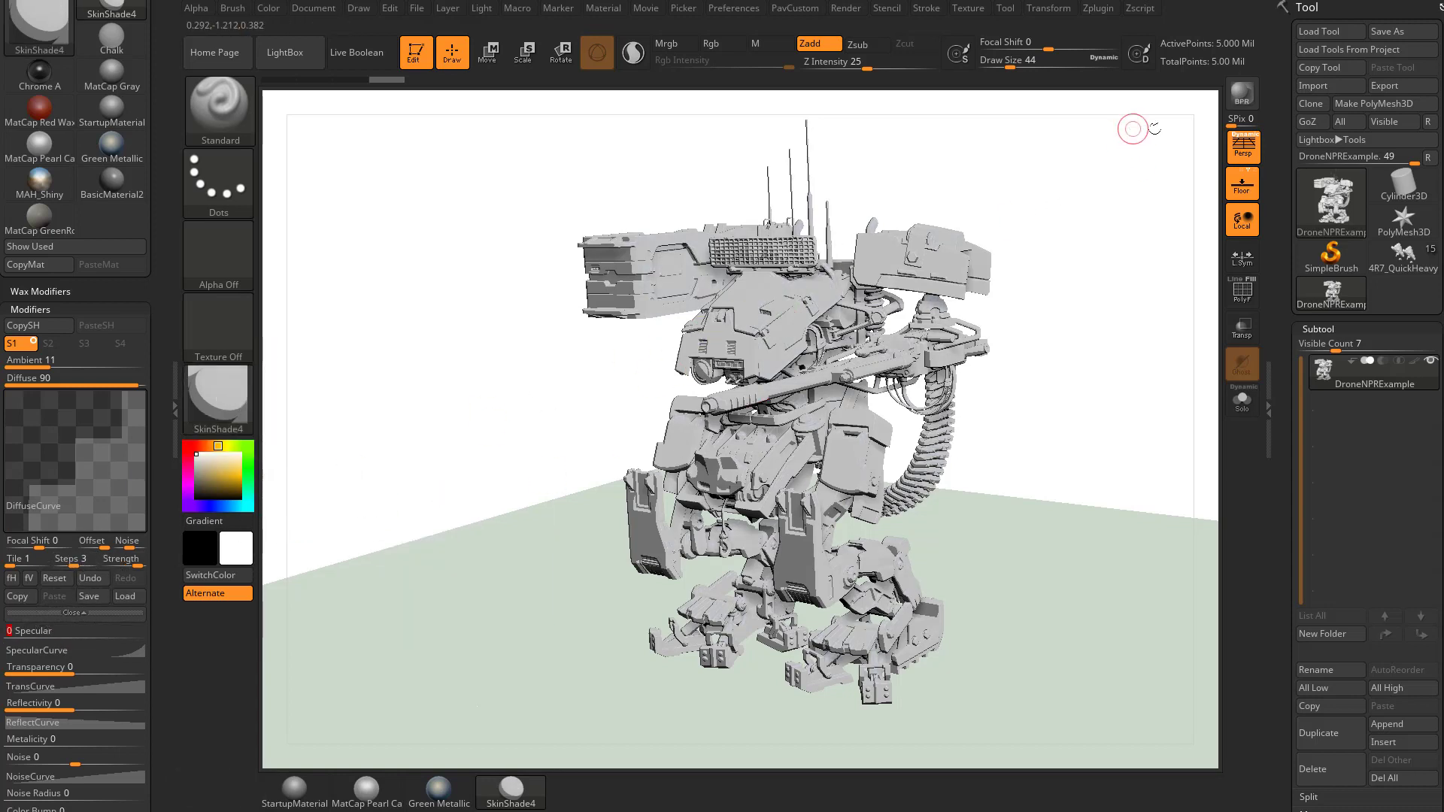
left_click(1242, 95)
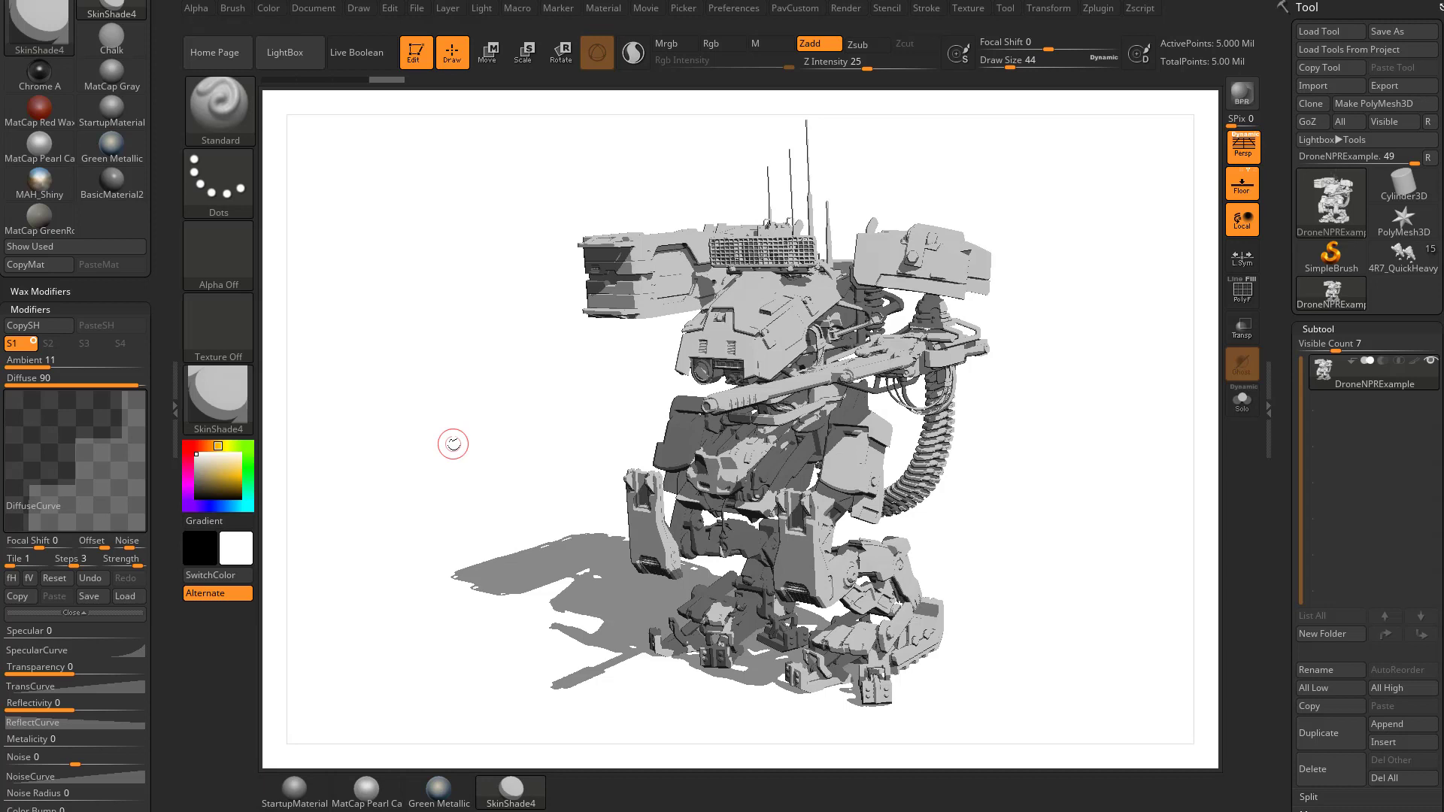
- Set Specular to 100 and change the material's specular color to bright cyan
scroll(95, 414, "down", 5)
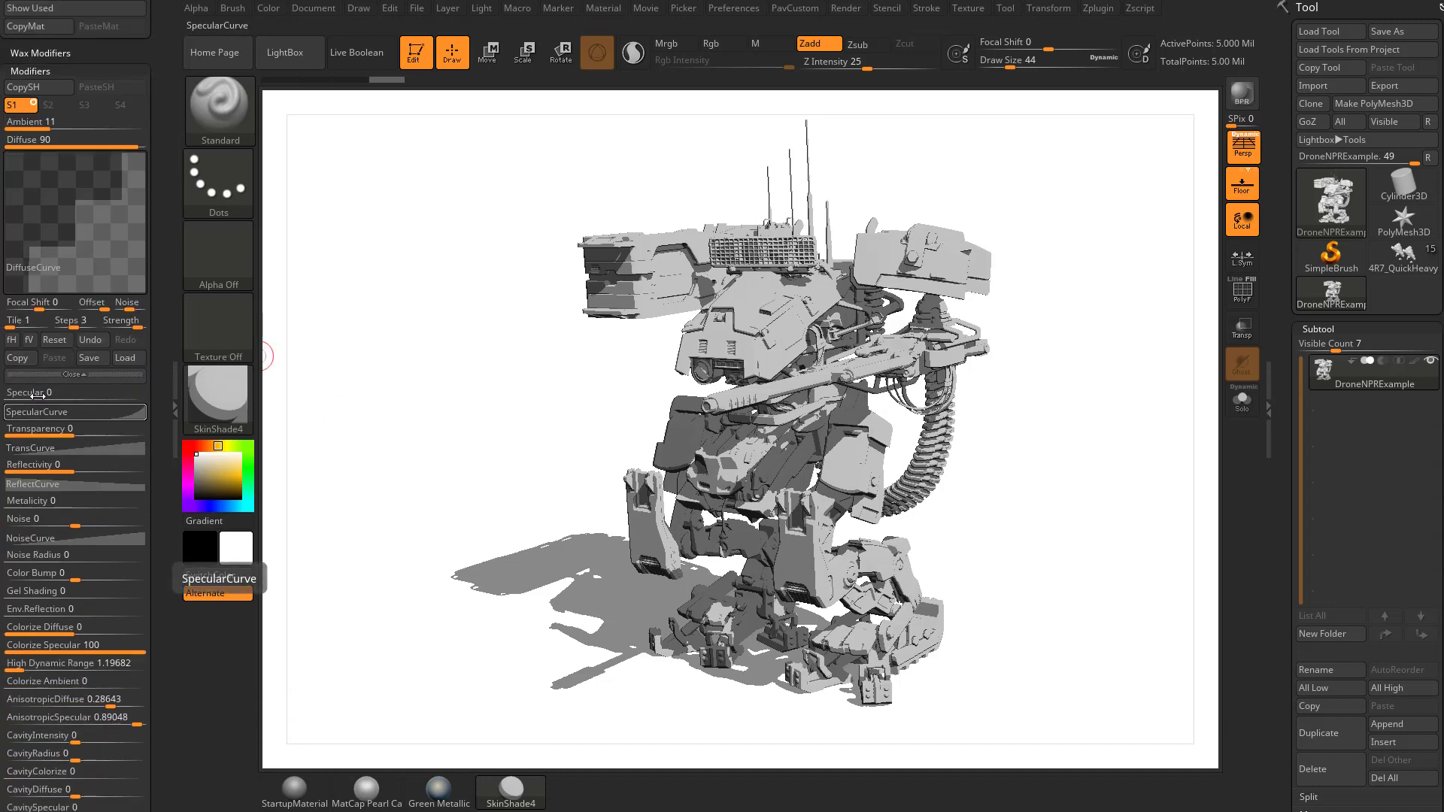
mouse_move(38, 393)
left_mouse_down()
mouse_move(147, 395)
mouse_move(149, 407)
left_mouse_up()
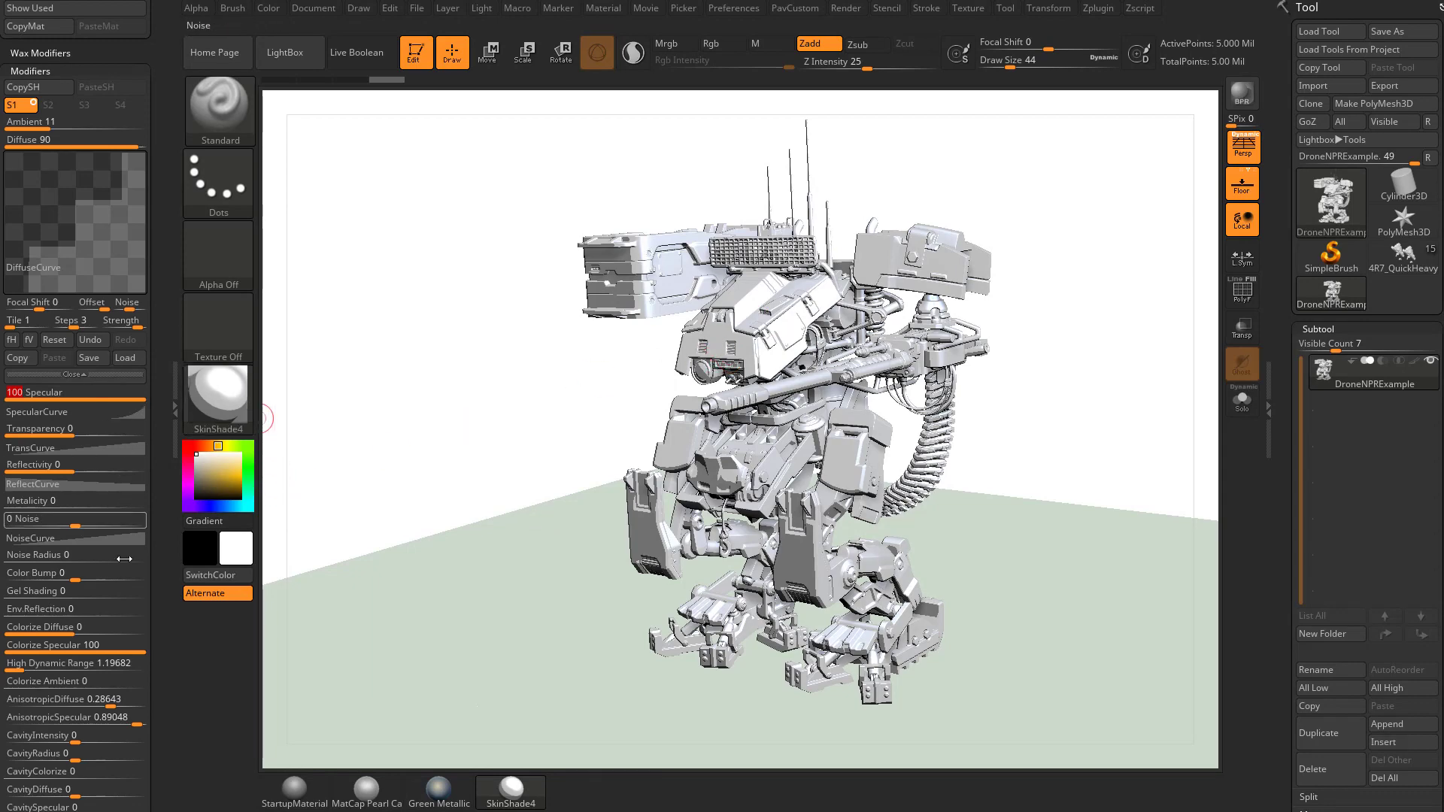
scroll(154, 456, "down", 8)
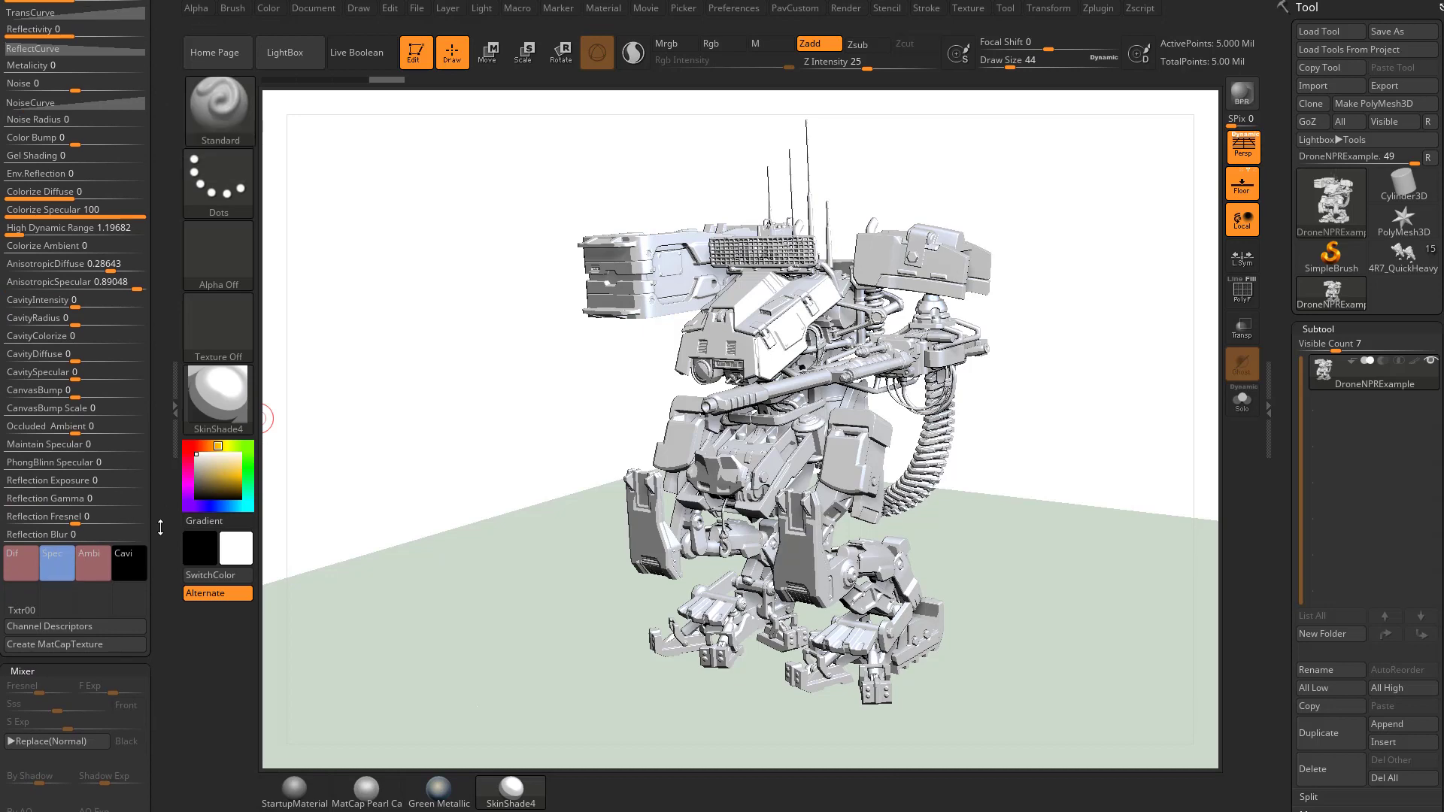
scroll(81, 554, "up", 4)
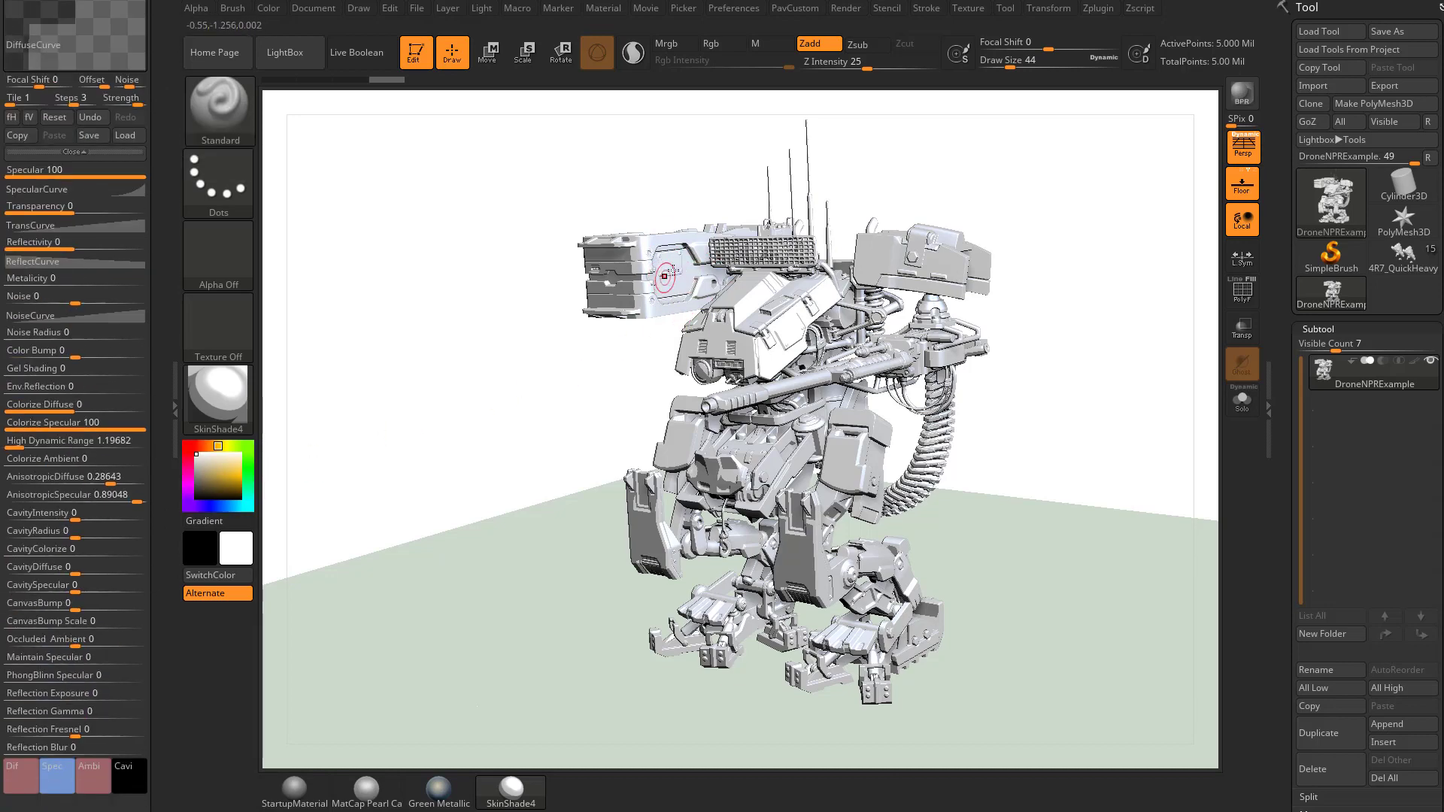
left_click(63, 782)
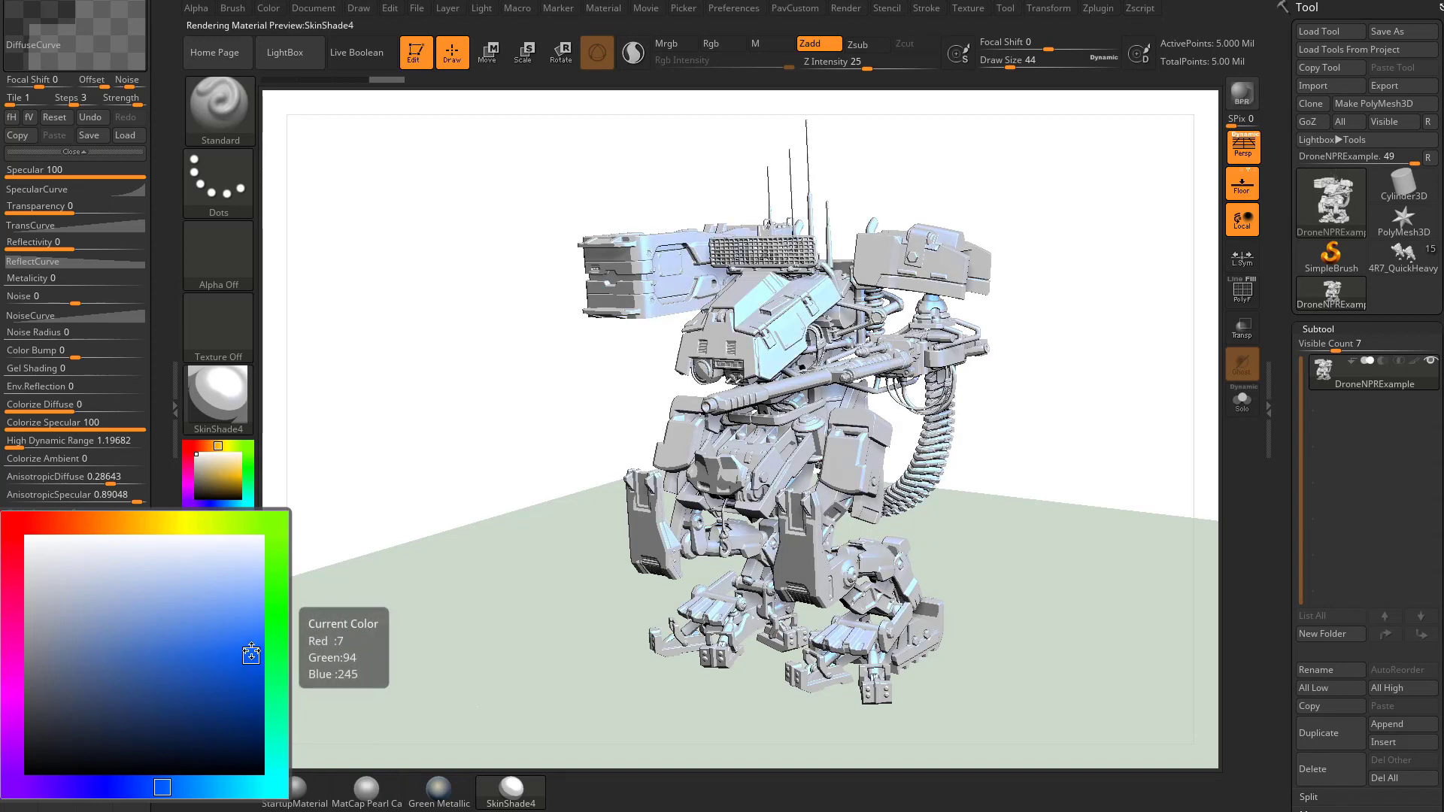
left_click(276, 638)
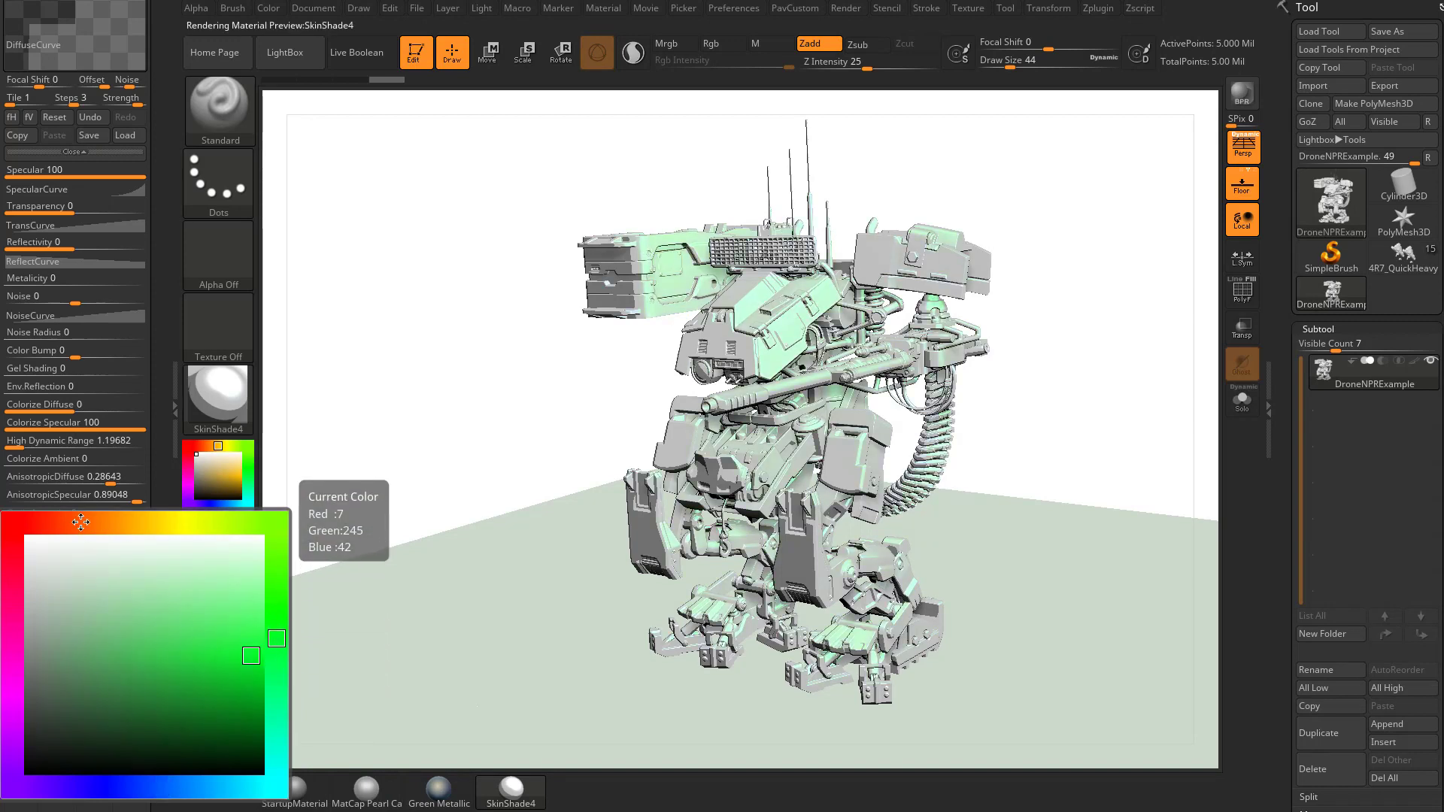
left_click(53, 523)
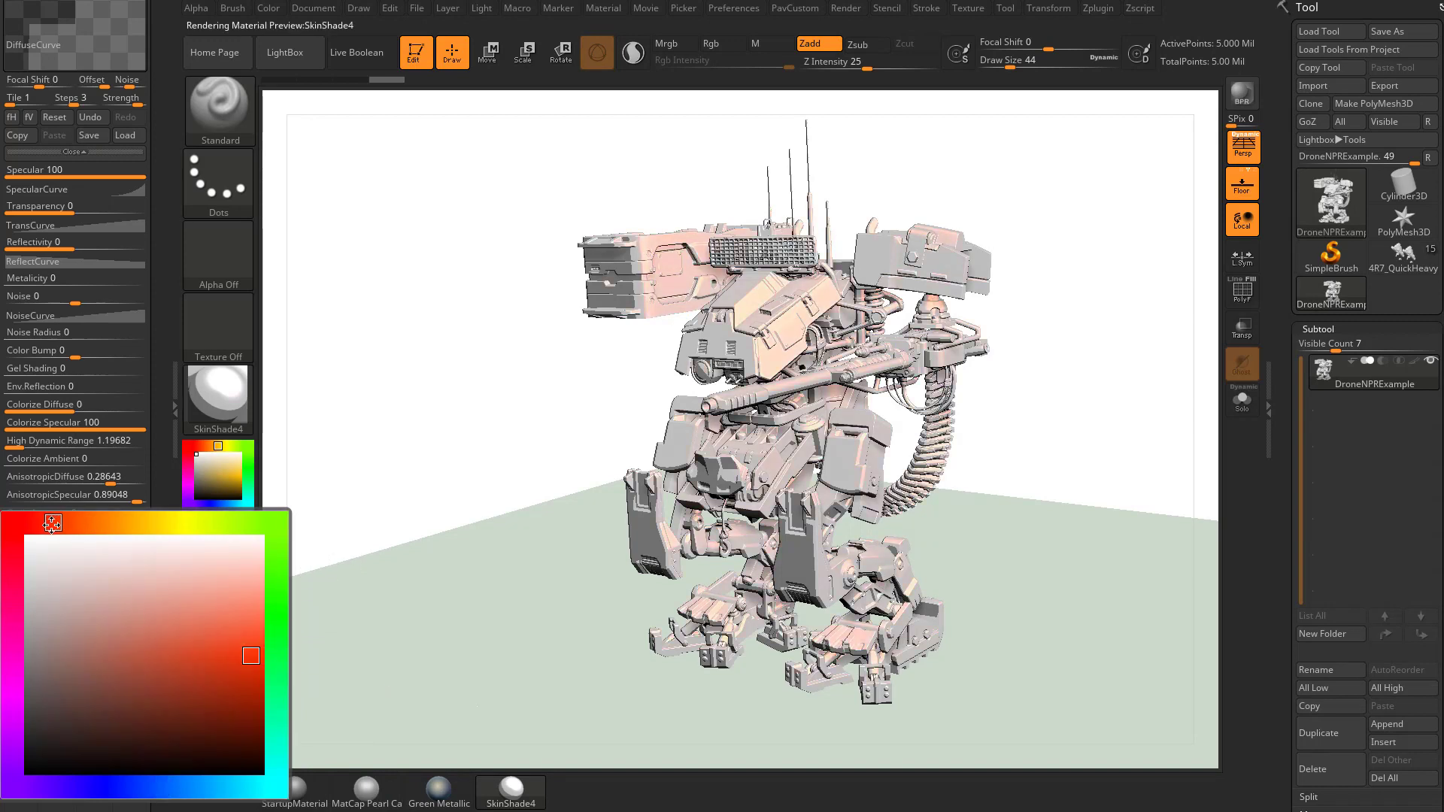
left_click(274, 783)
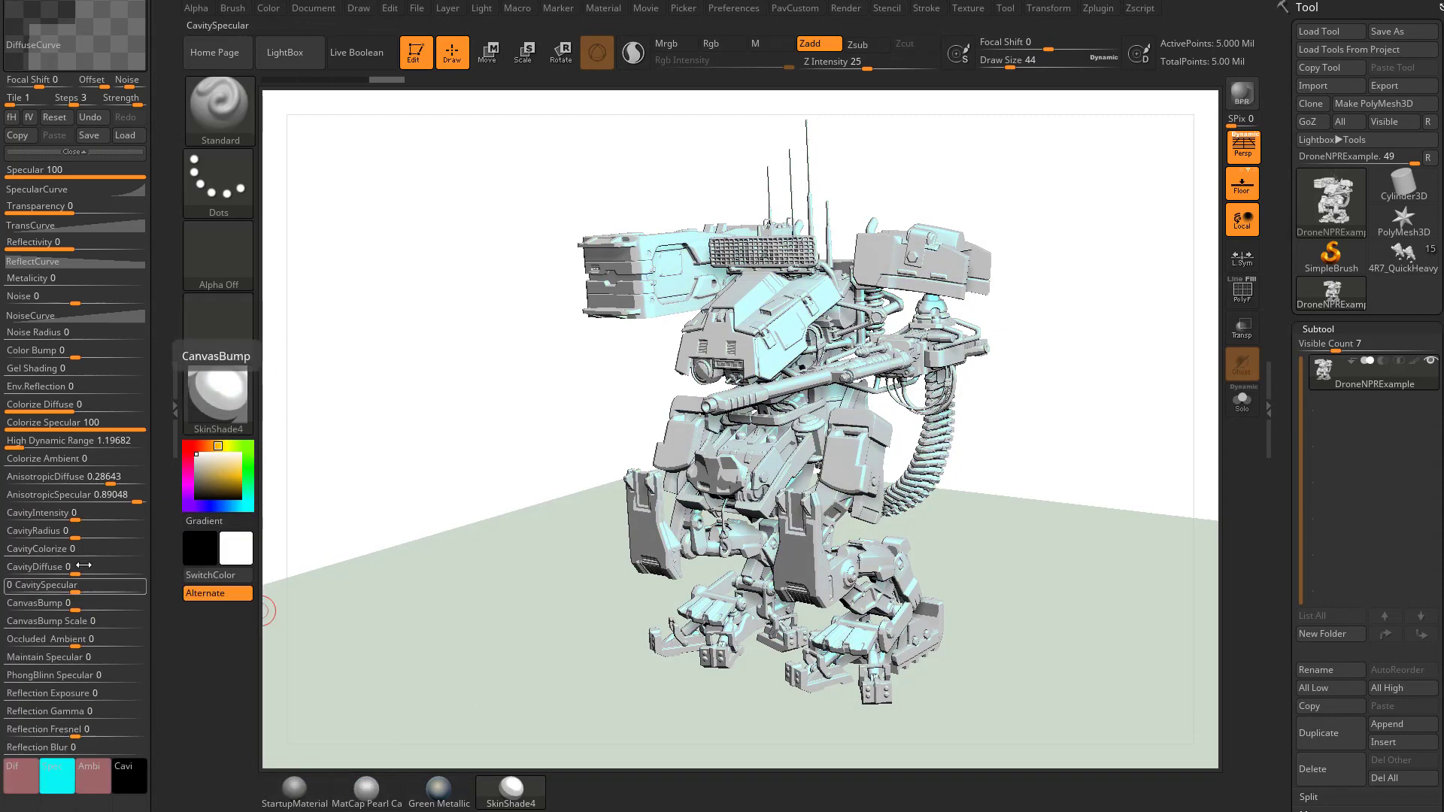
- Try Colorize Specular at 0 and return it to 100
left_click(107, 425)
type("0")
key("Return")
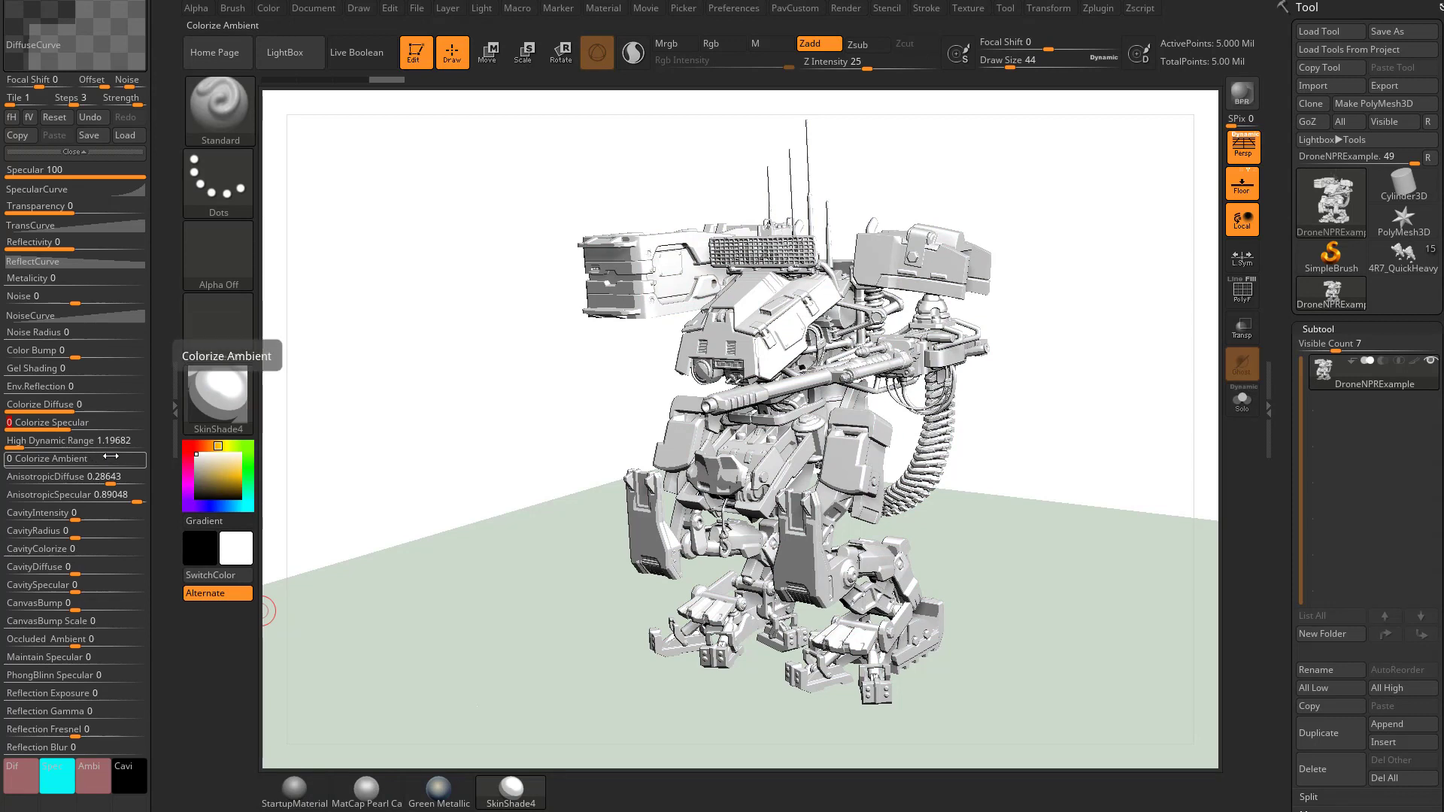
left_click_drag(75, 425, 150, 422)
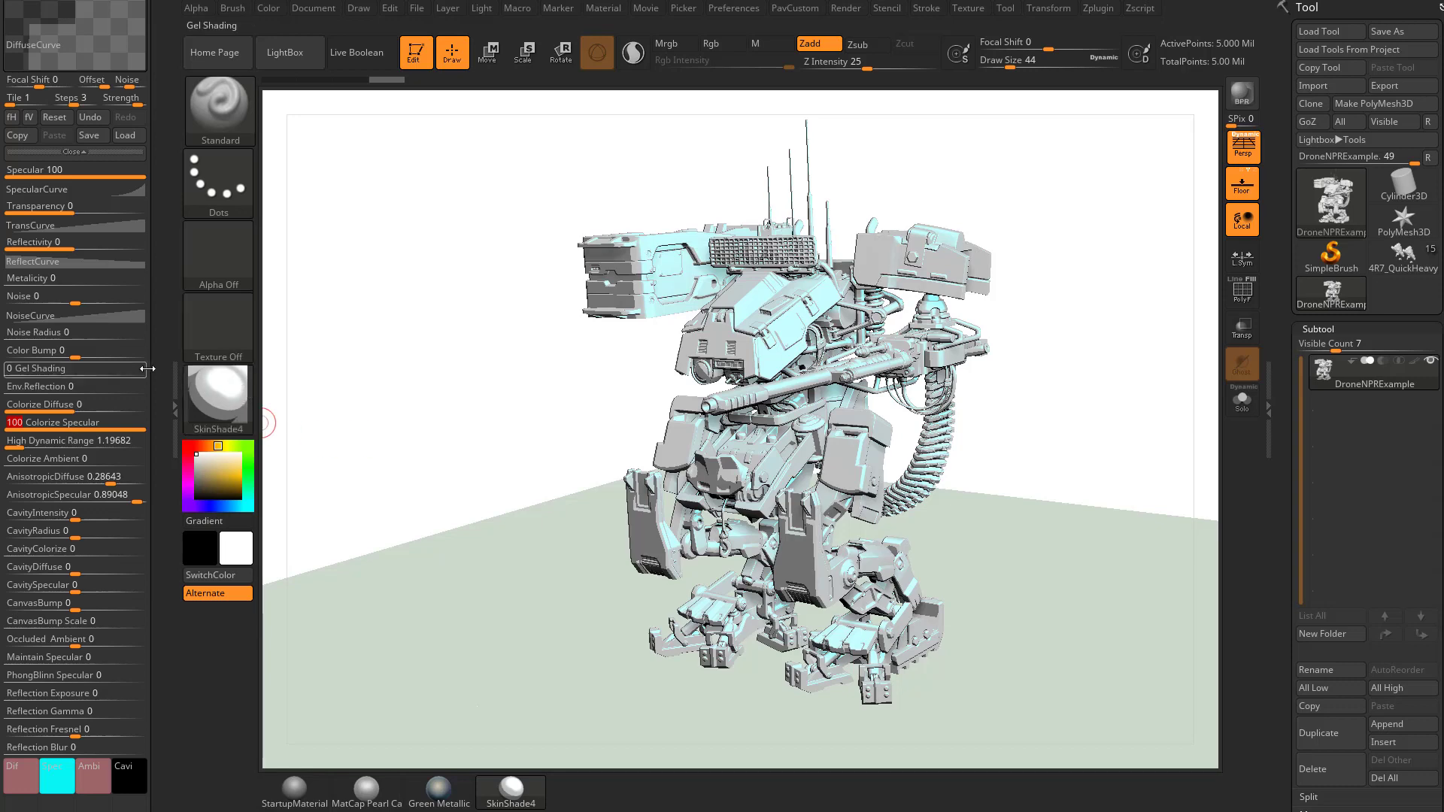
- Copy the stepped diffuse curve and paste it into the specular curve
left_click_drag(158, 353, 158, 468)
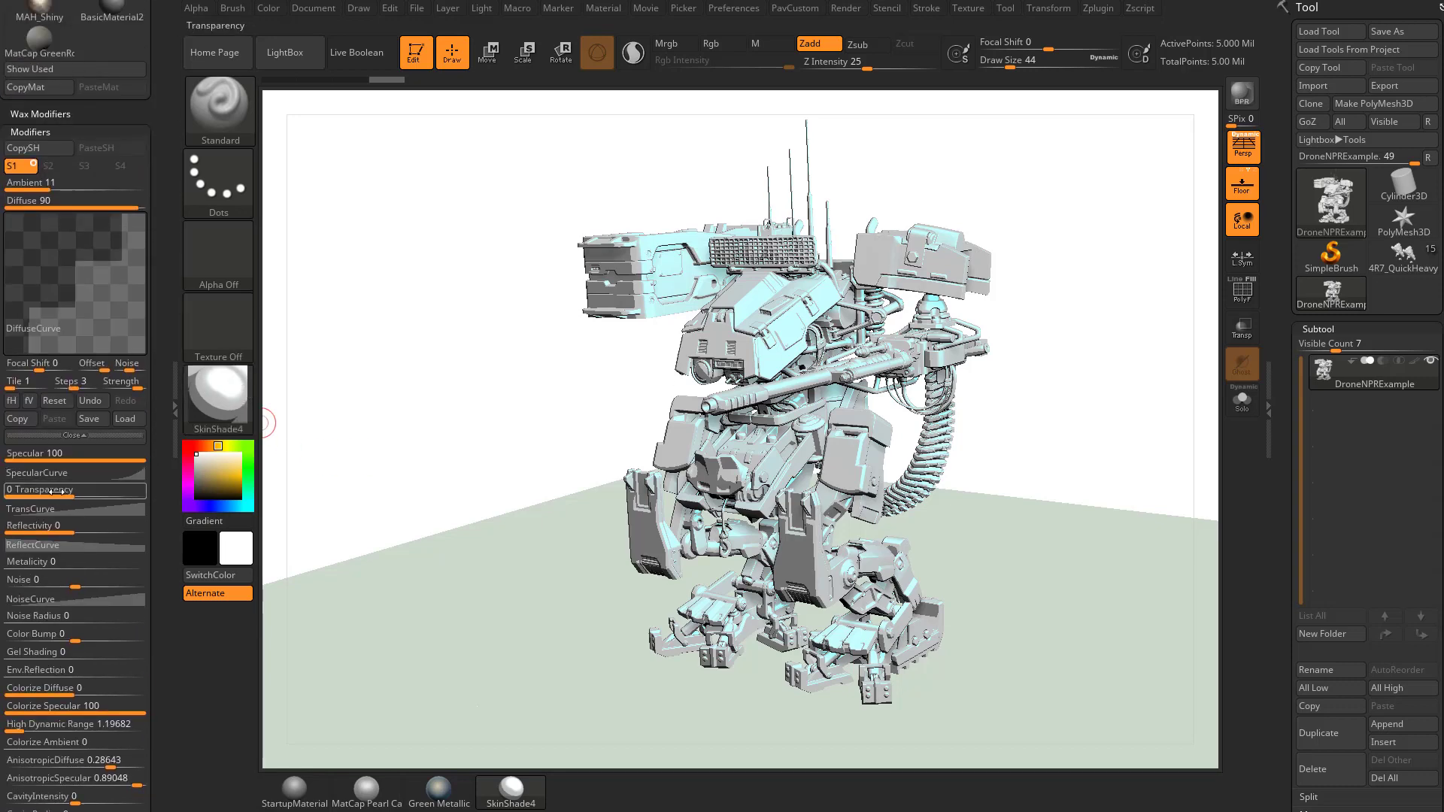
left_click(78, 479)
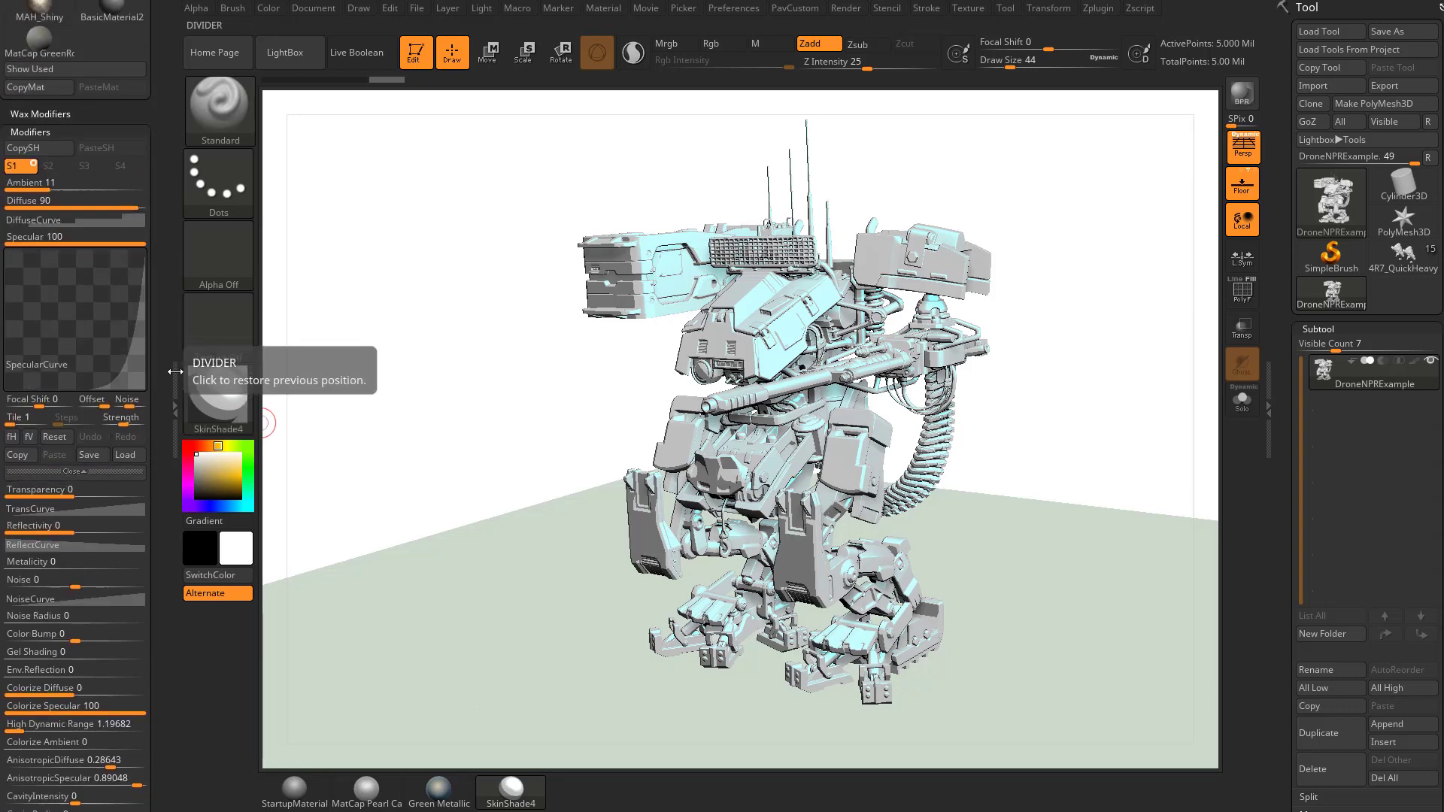
left_click_drag(158, 322, 159, 490)
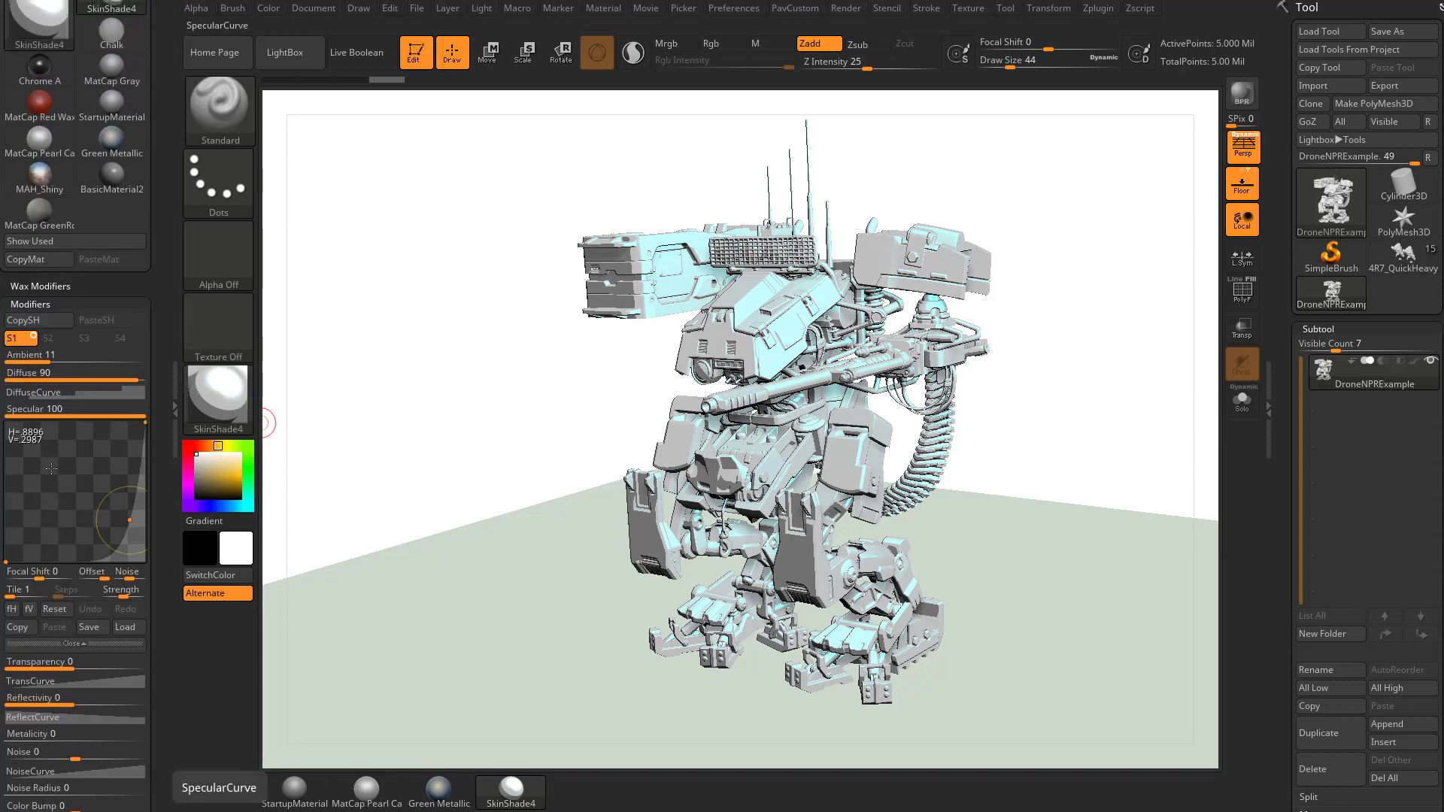
left_click(97, 392)
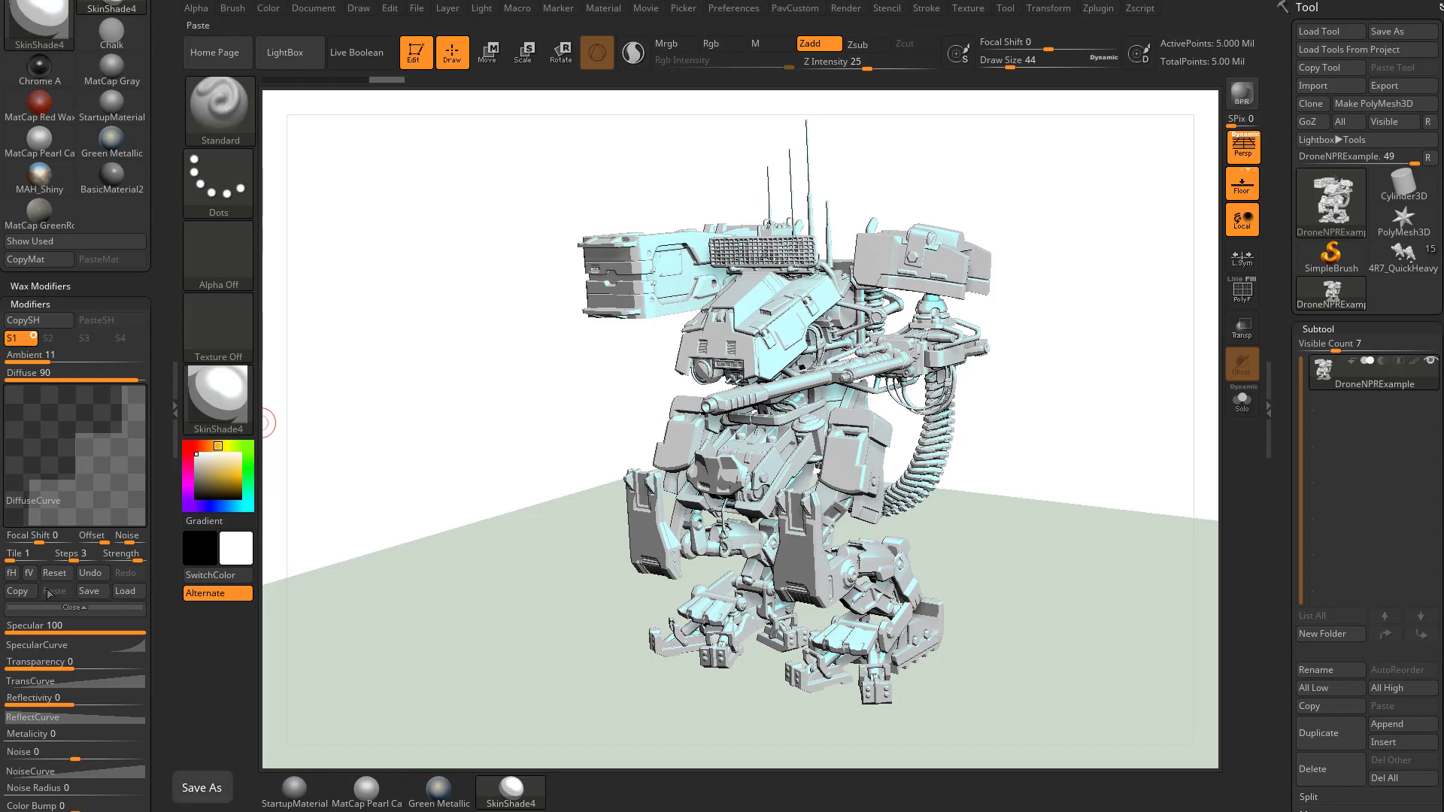
left_click(16, 590)
scroll(75, 584, "down", 2)
left_click(82, 583)
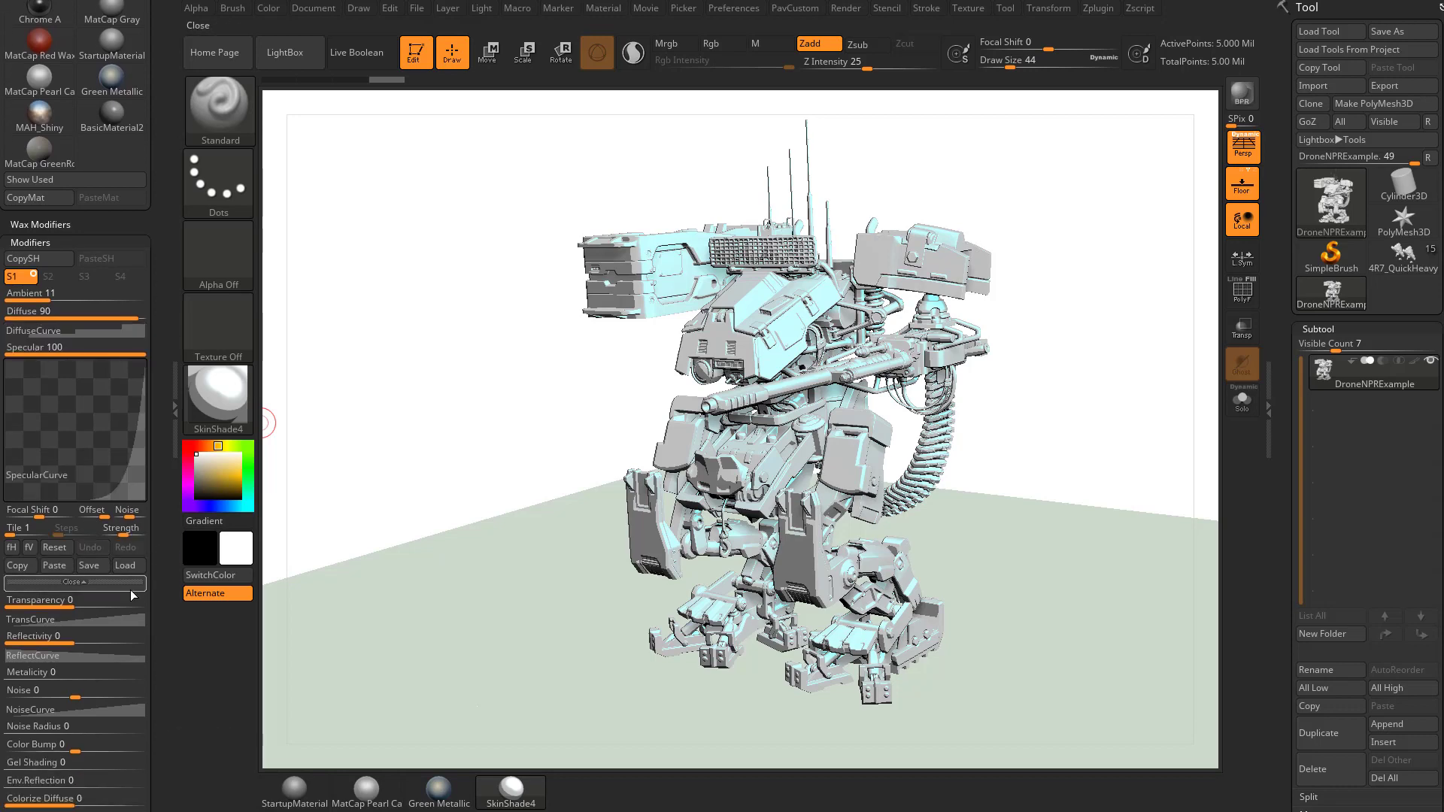
left_click(66, 565)
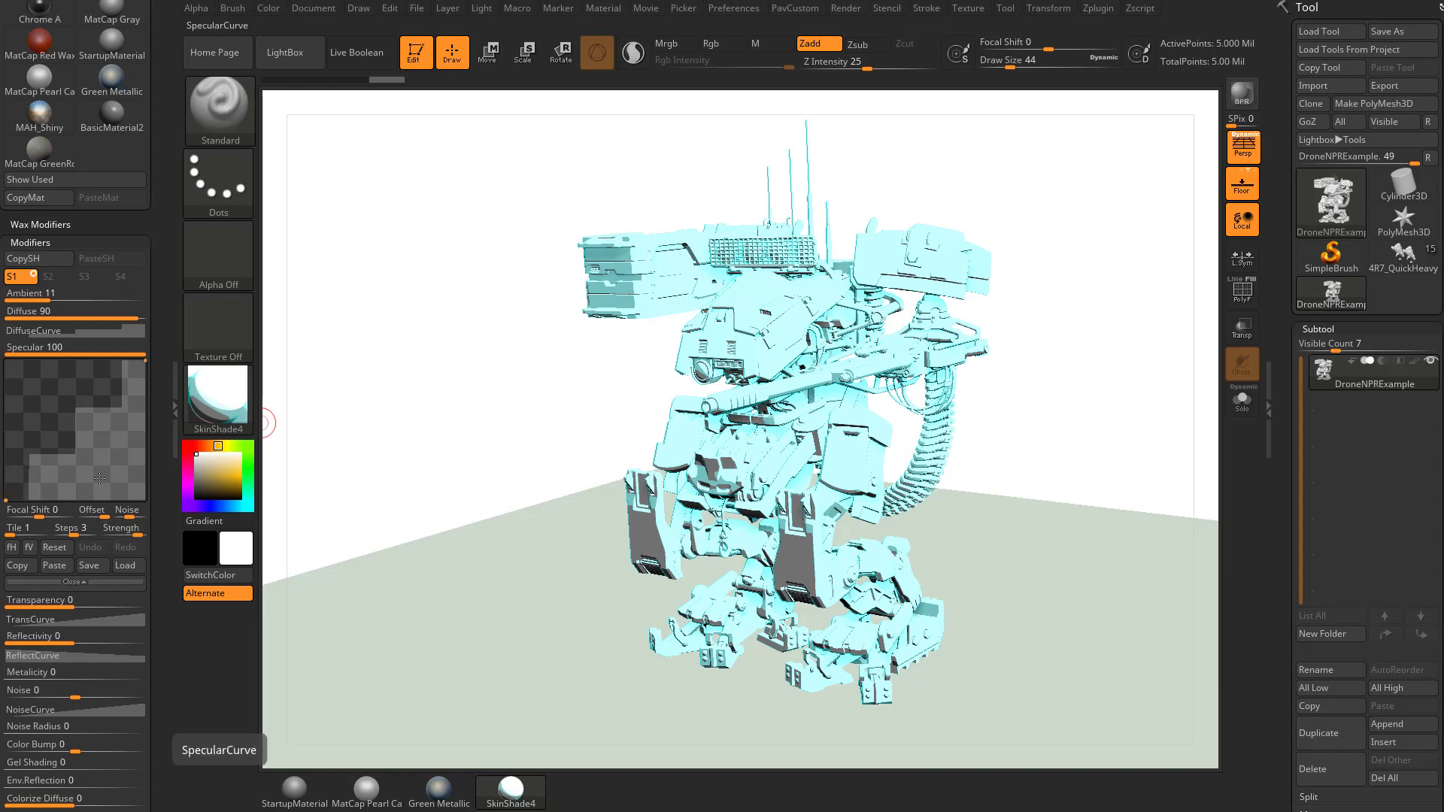
- Reset the specular curve and add a point, first pulling it down near the curve's end and finally bowing the curve upward
left_click(59, 553)
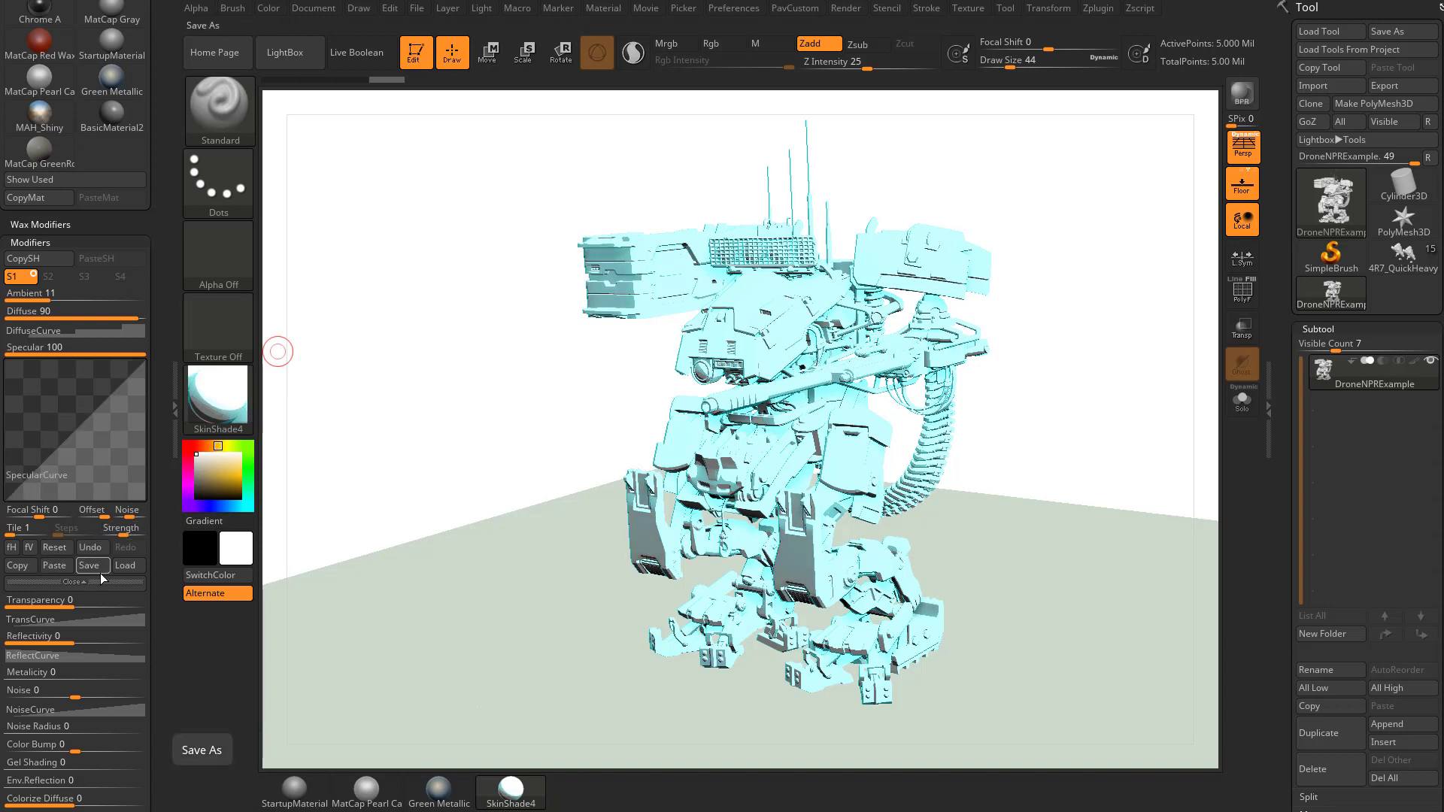
left_click_drag(77, 418, 139, 483)
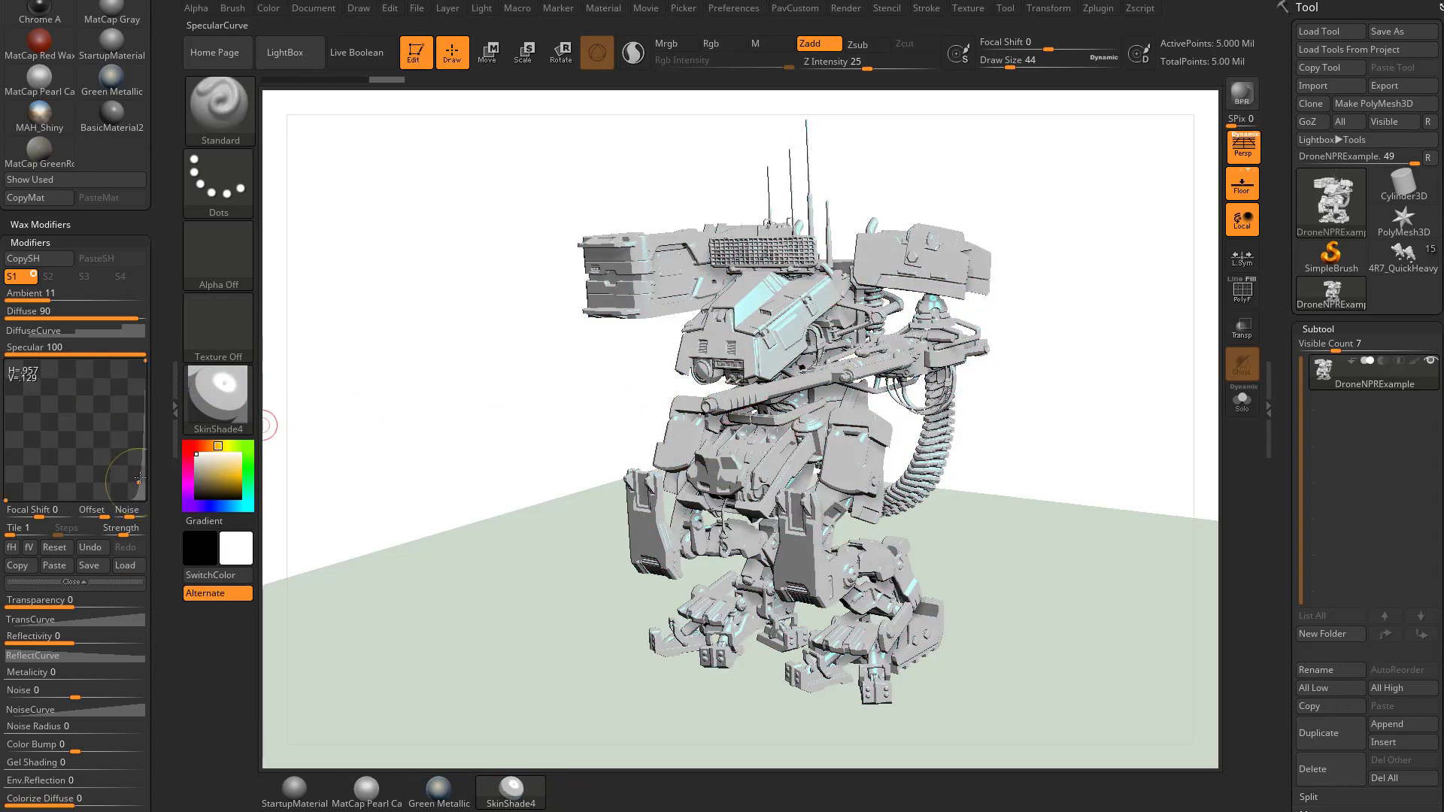
left_click_drag(139, 483, 51, 416)
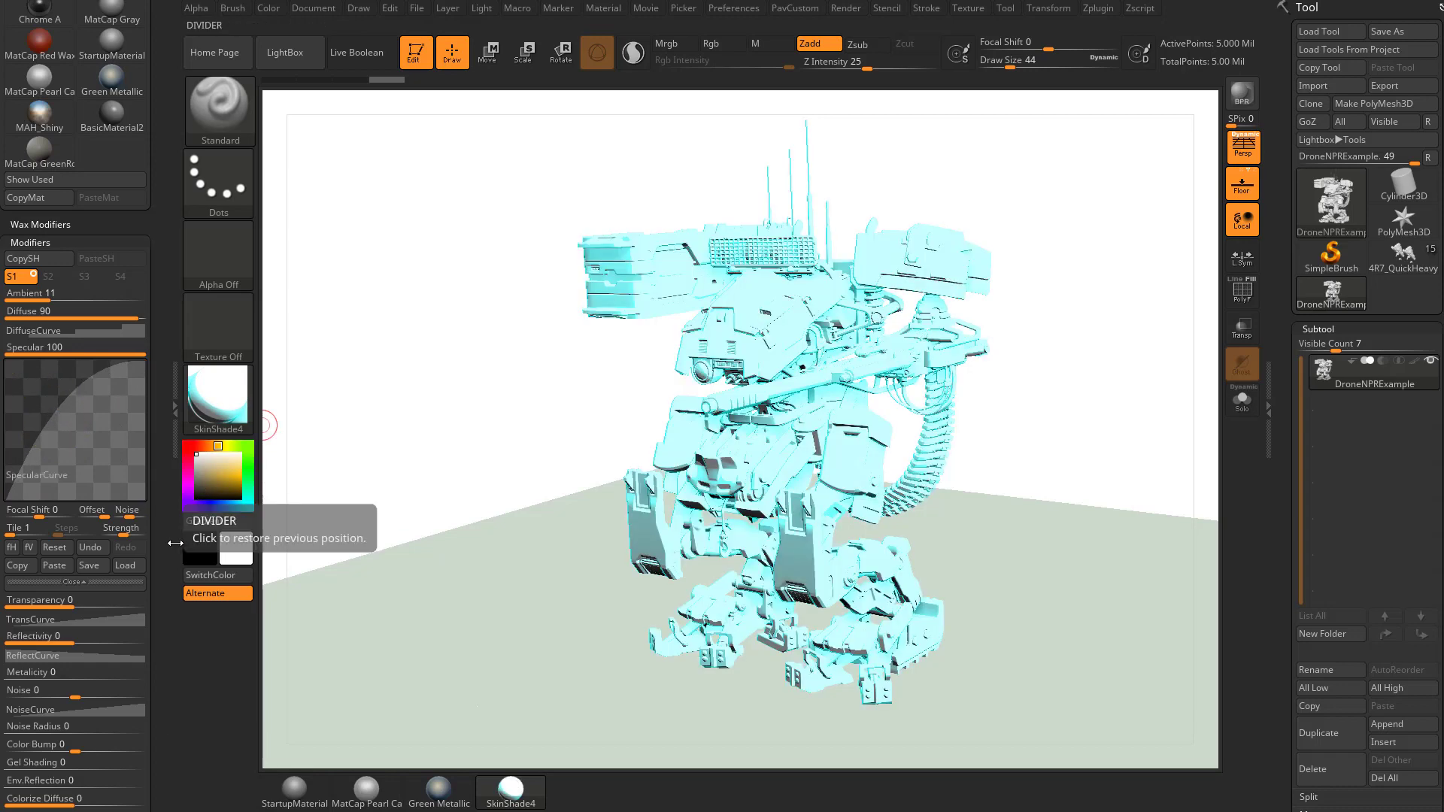
left_click_drag(156, 566, 156, 425)
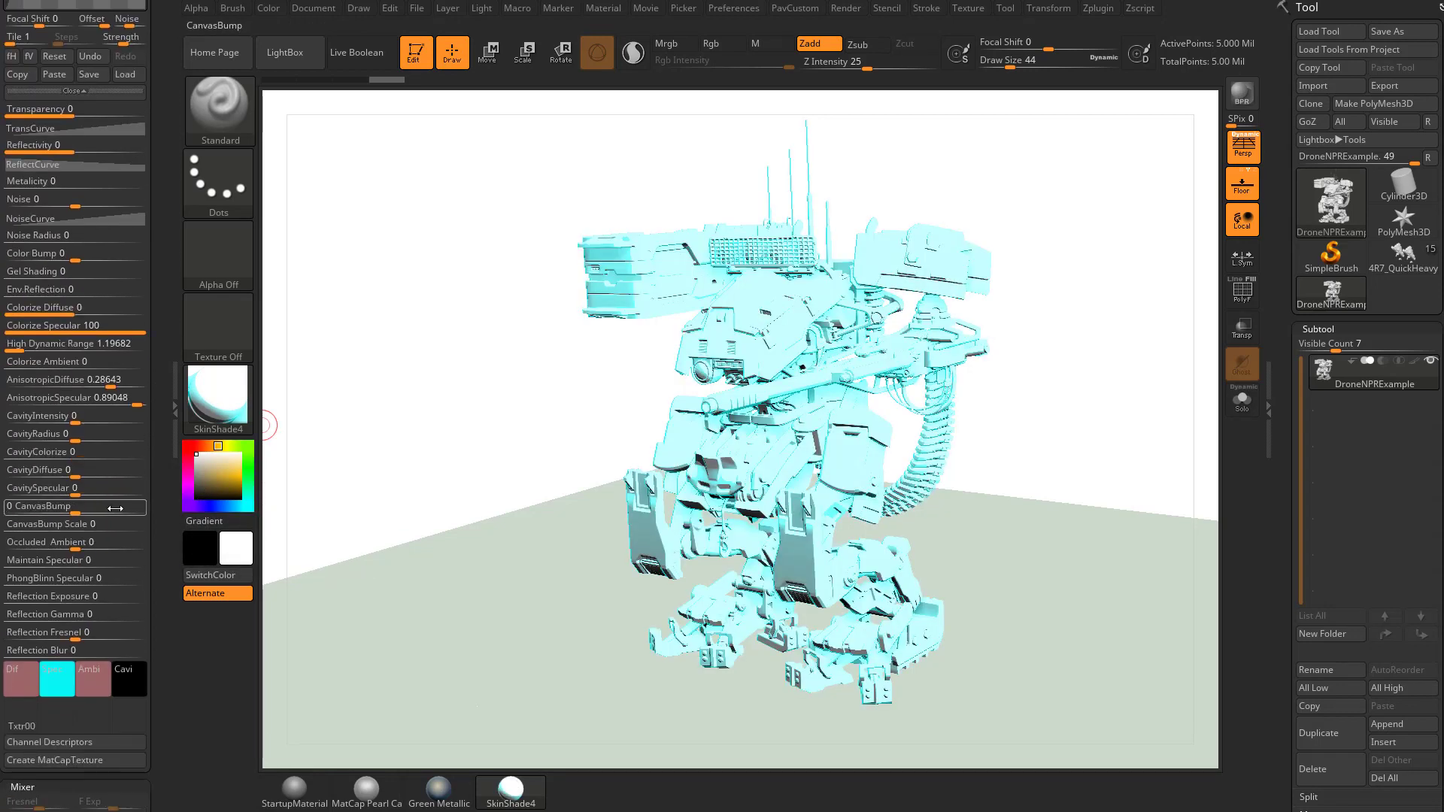
- Try PhongBlinn Specular at about 0.18 and return it to 0
left_click(16, 579)
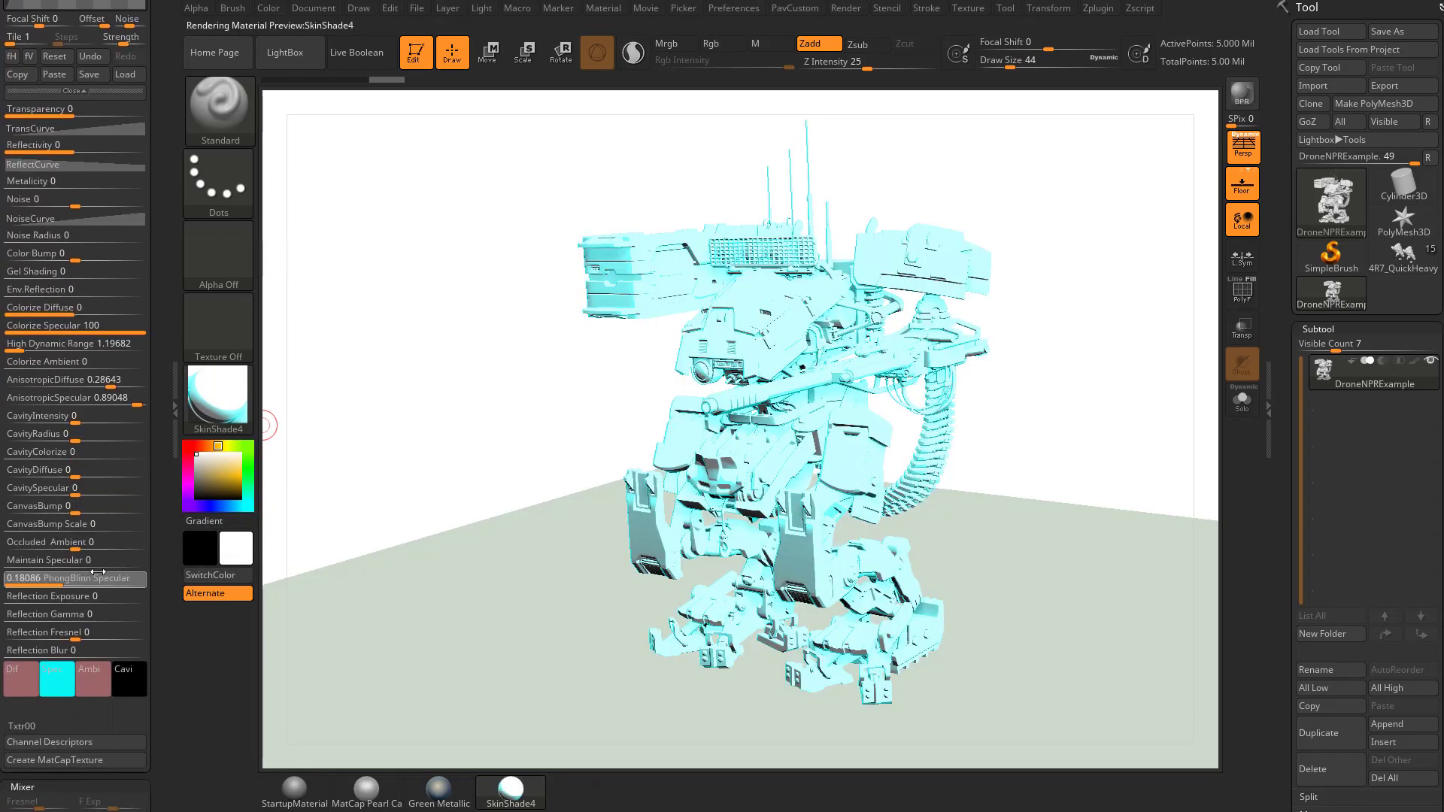
left_click_drag(98, 571, 3, 577)
left_click_drag(164, 532, 164, 506)
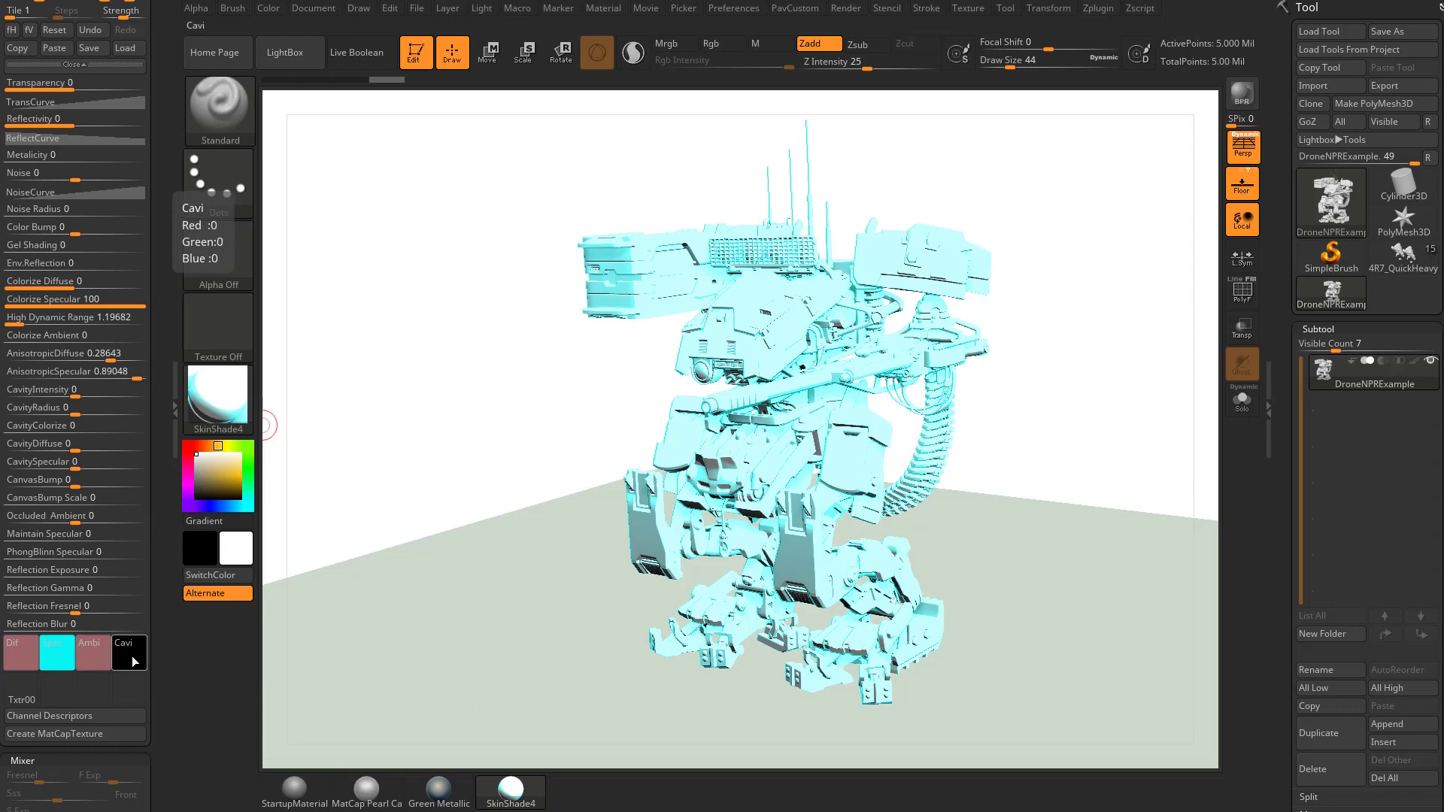
scroll(60, 482, "up", 3)
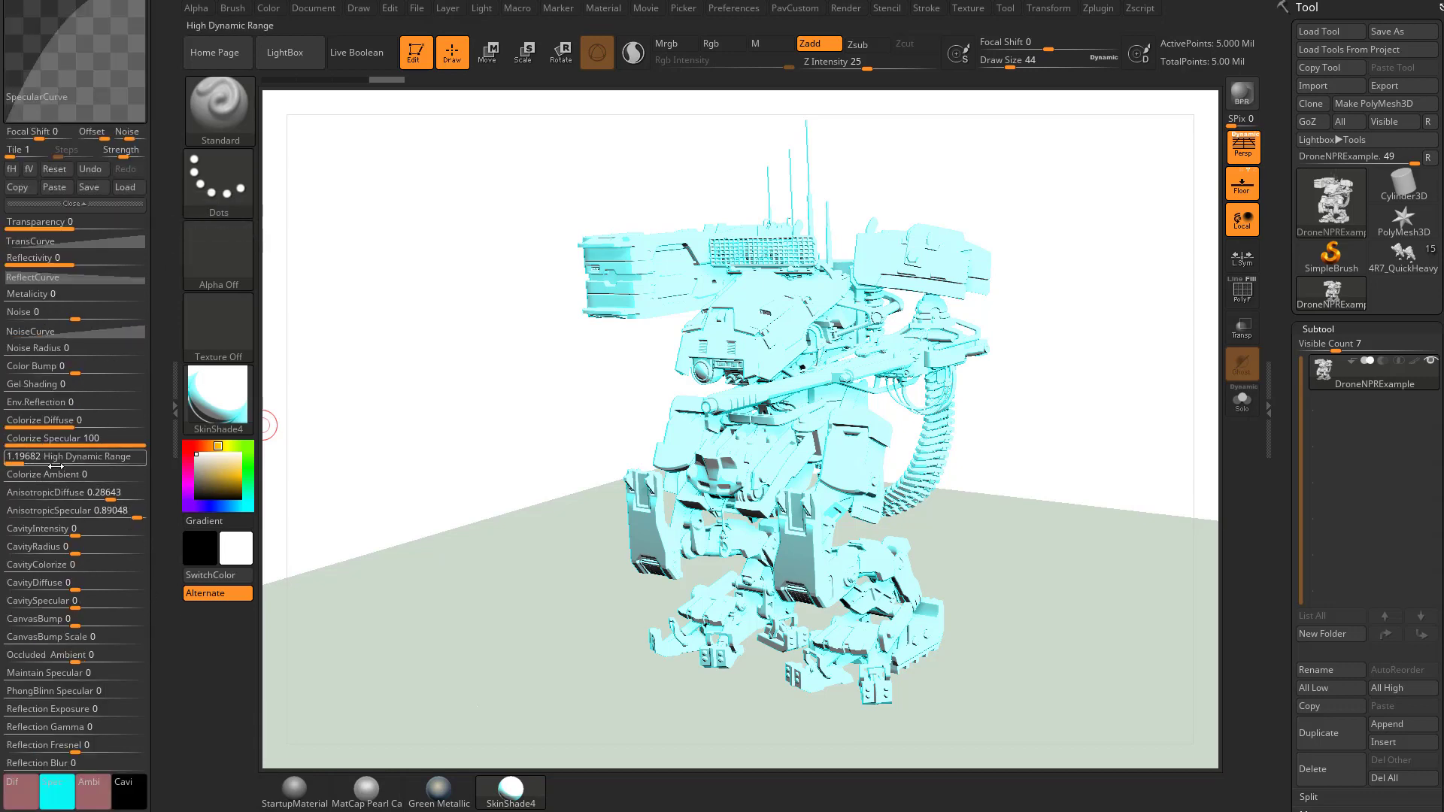
- Try Colorize Ambient at 74 together with Ambient at 77 on the material
left_click_drag(60, 477, 126, 474)
left_click_drag(162, 401, 162, 523)
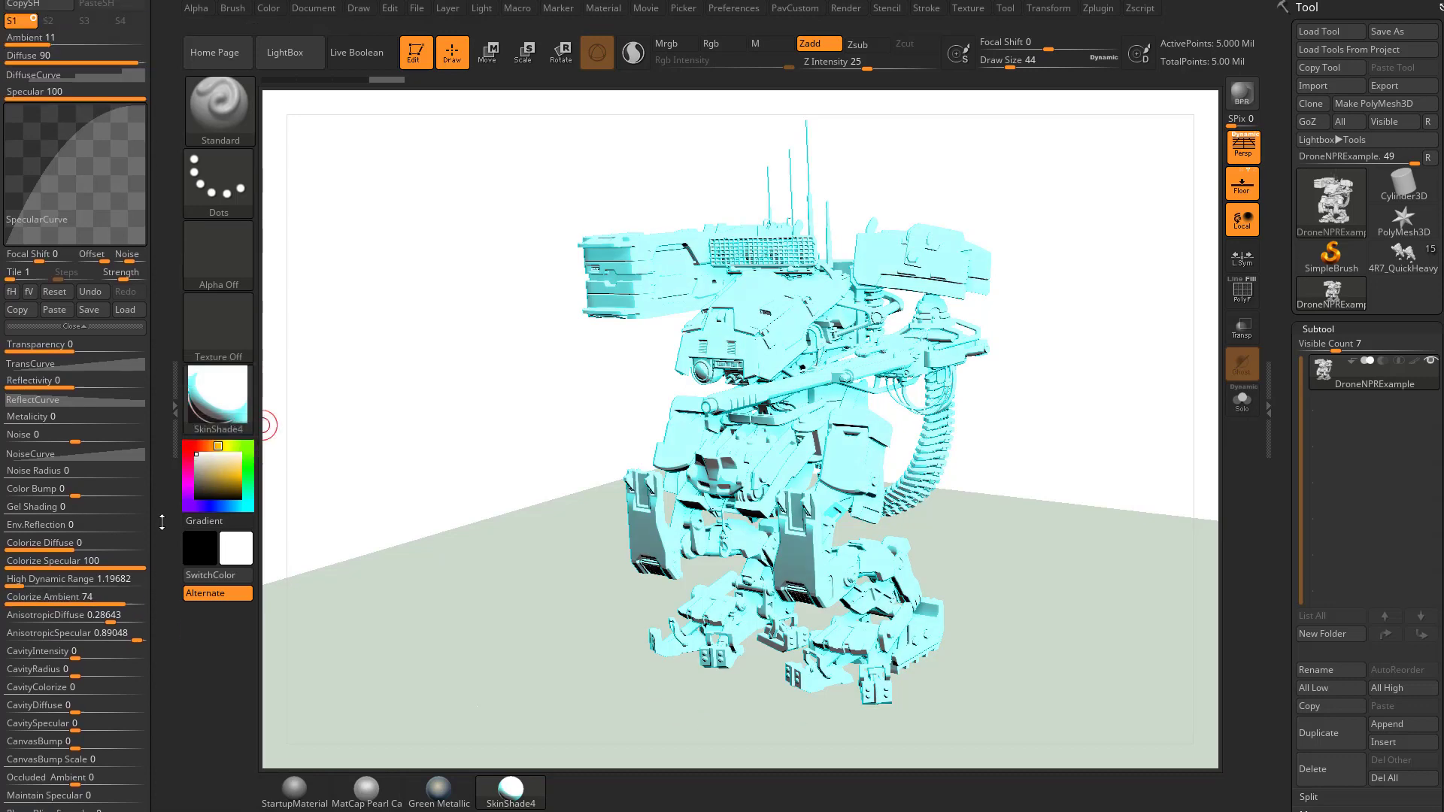
left_click_drag(45, 263, 125, 258)
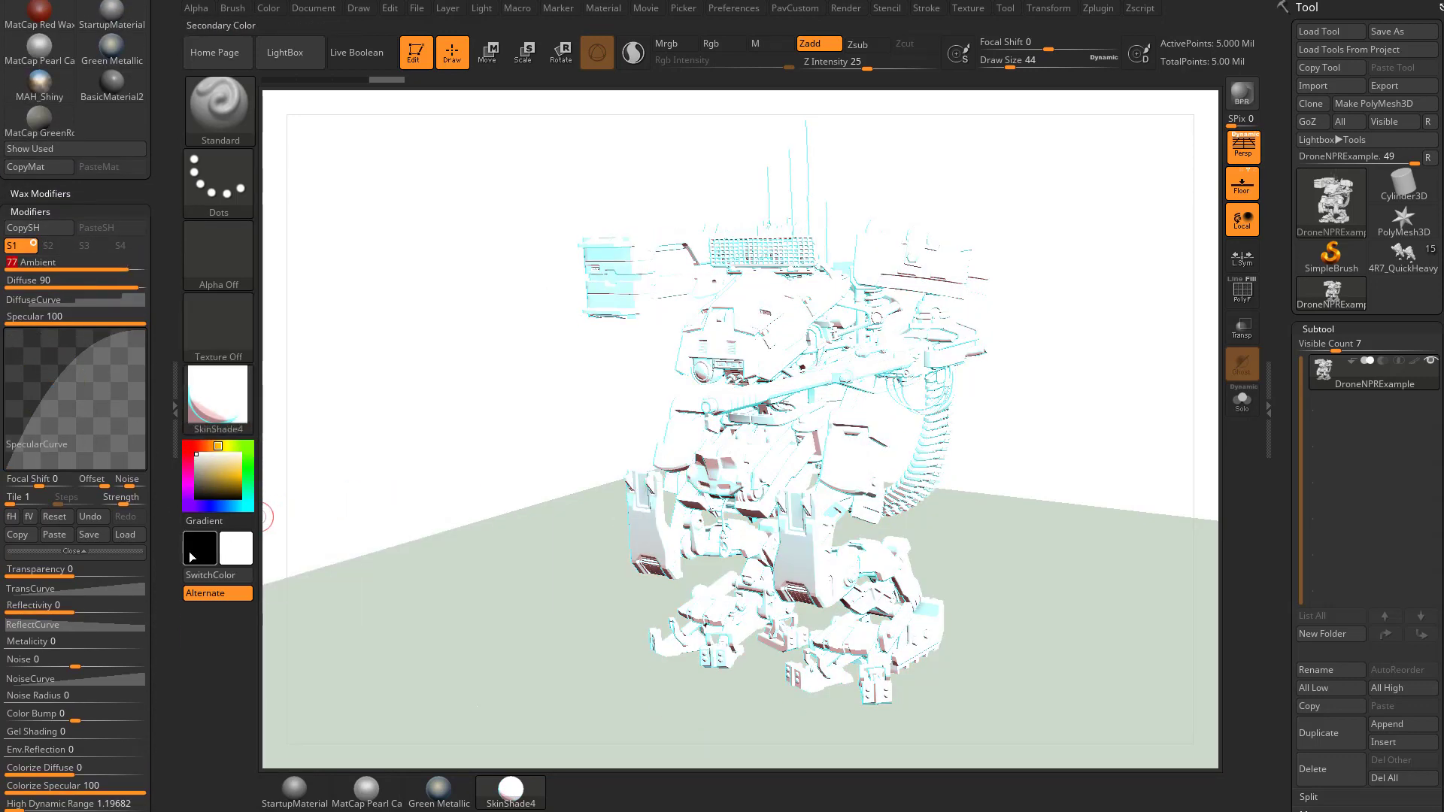
left_click_drag(162, 546, 138, 476)
left_click_drag(155, 653, 151, 722)
- Set Ambient to 17 and Colorize Ambient to 0
mouse_move(56, 374)
left_mouse_down()
mouse_move(44, 375)
mouse_move(61, 376)
left_mouse_up()
left_click_drag(164, 601, 164, 337)
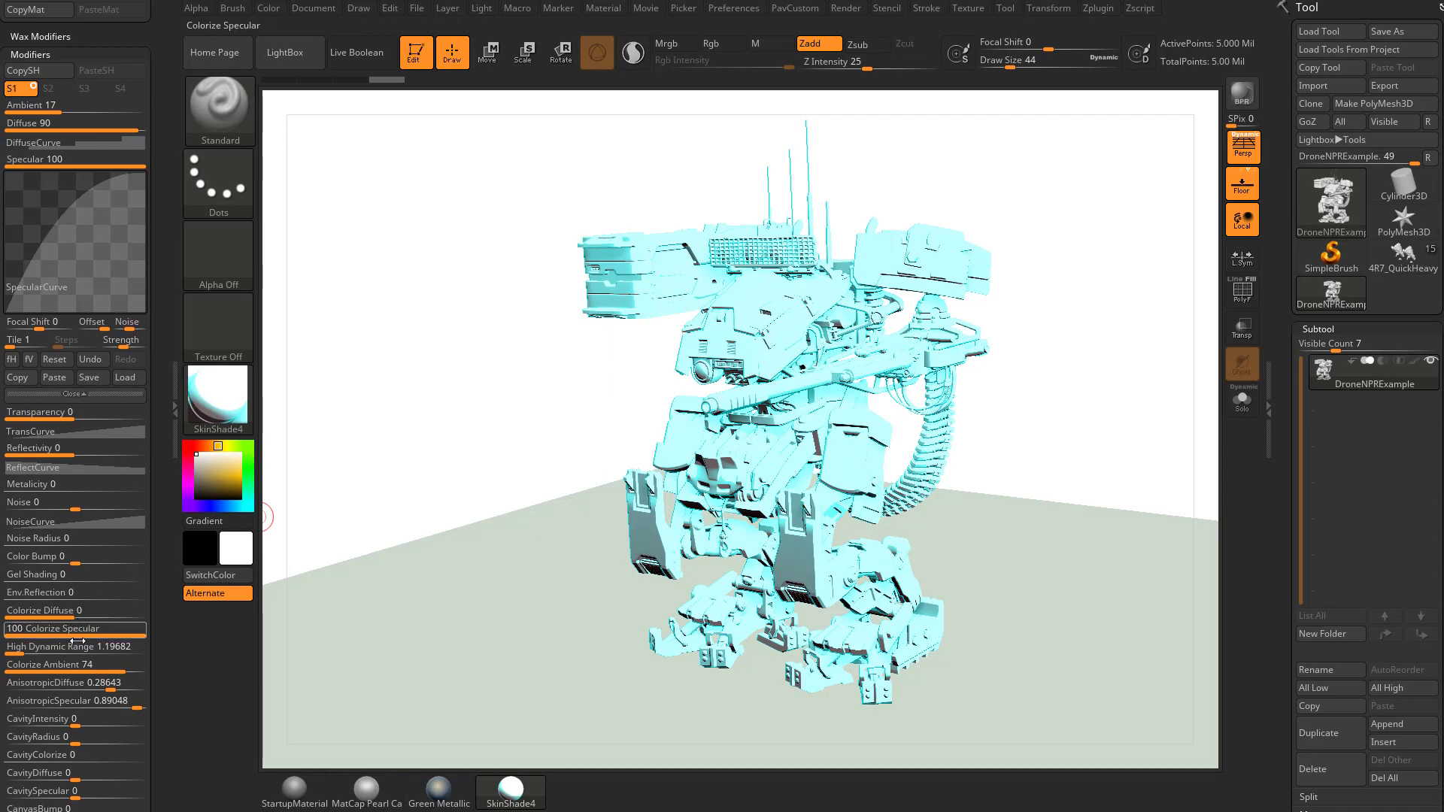
left_click_drag(70, 665, 6, 665)
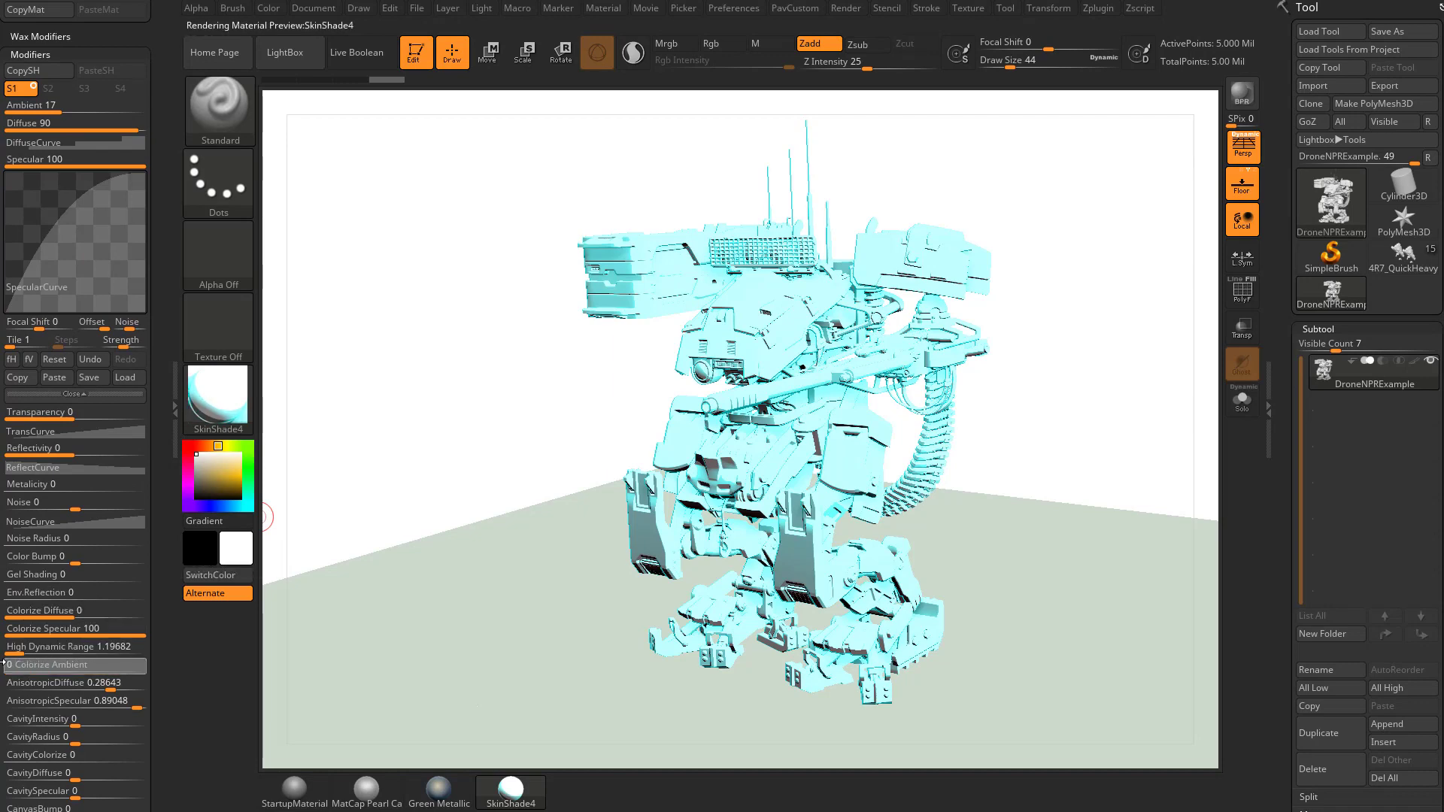
- Pull the specular curve's middle point down to nearly straight and try the curve with 1 and 2 steps
left_click(165, 577)
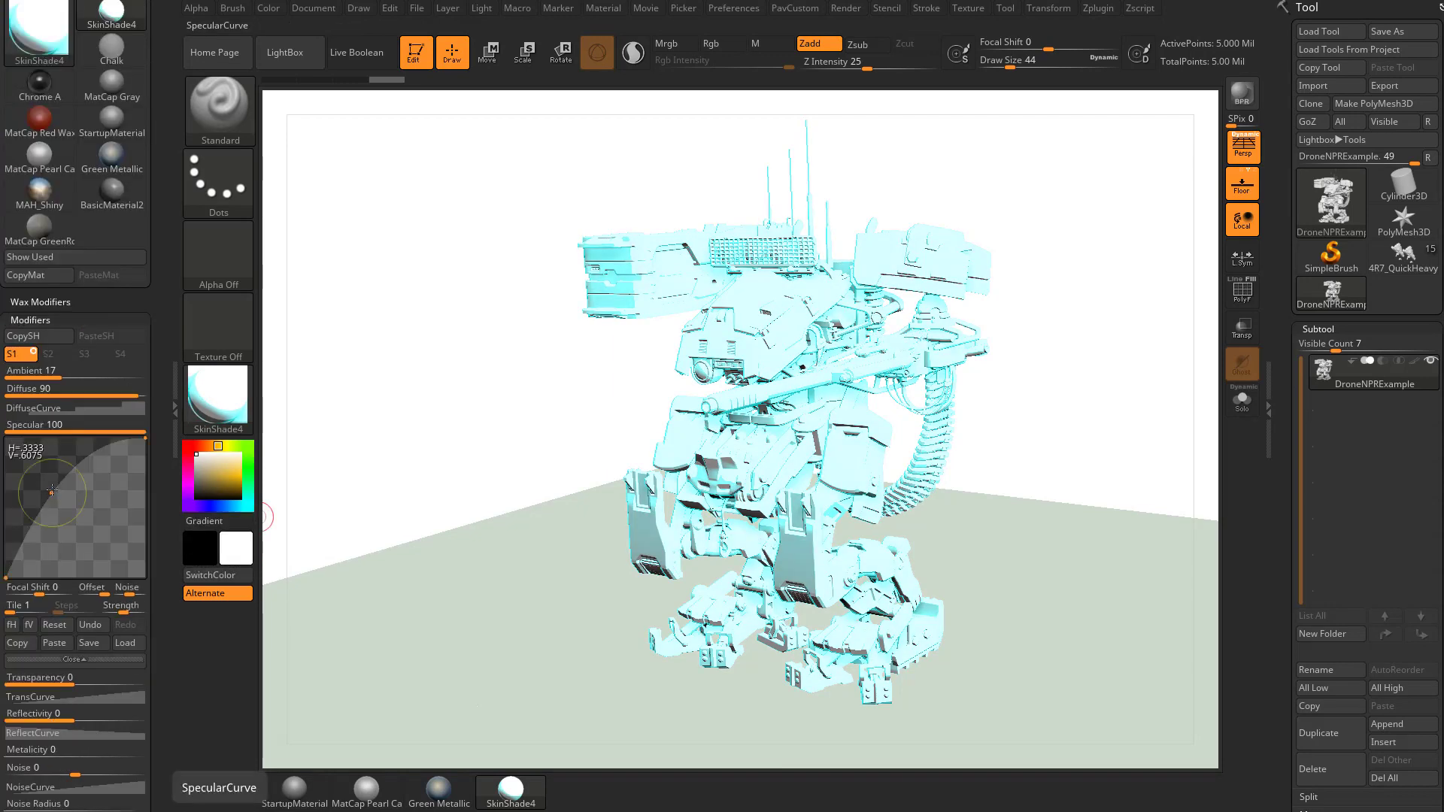
left_click_drag(51, 490, 63, 513)
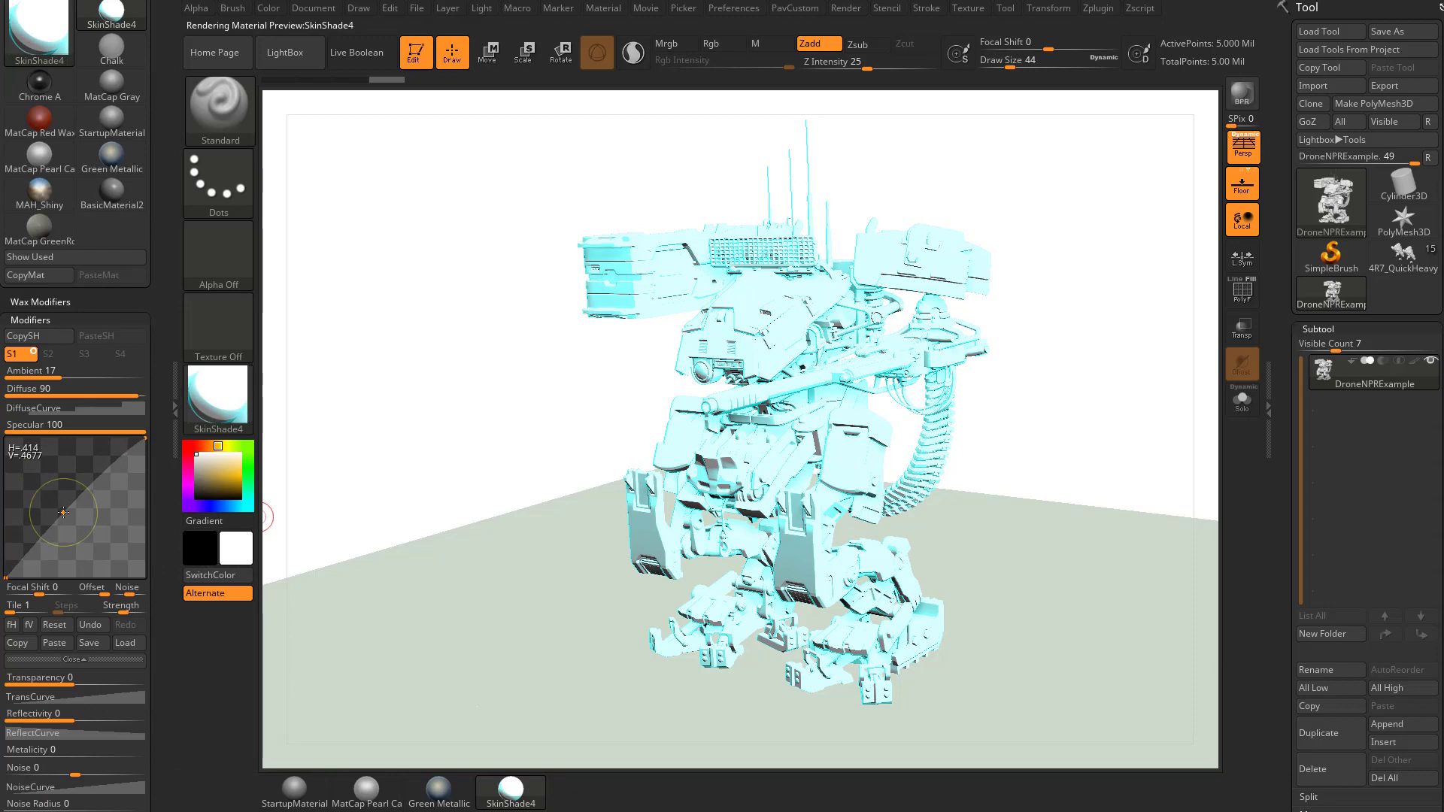
left_click(113, 606)
left_click_drag(59, 609, 59, 609)
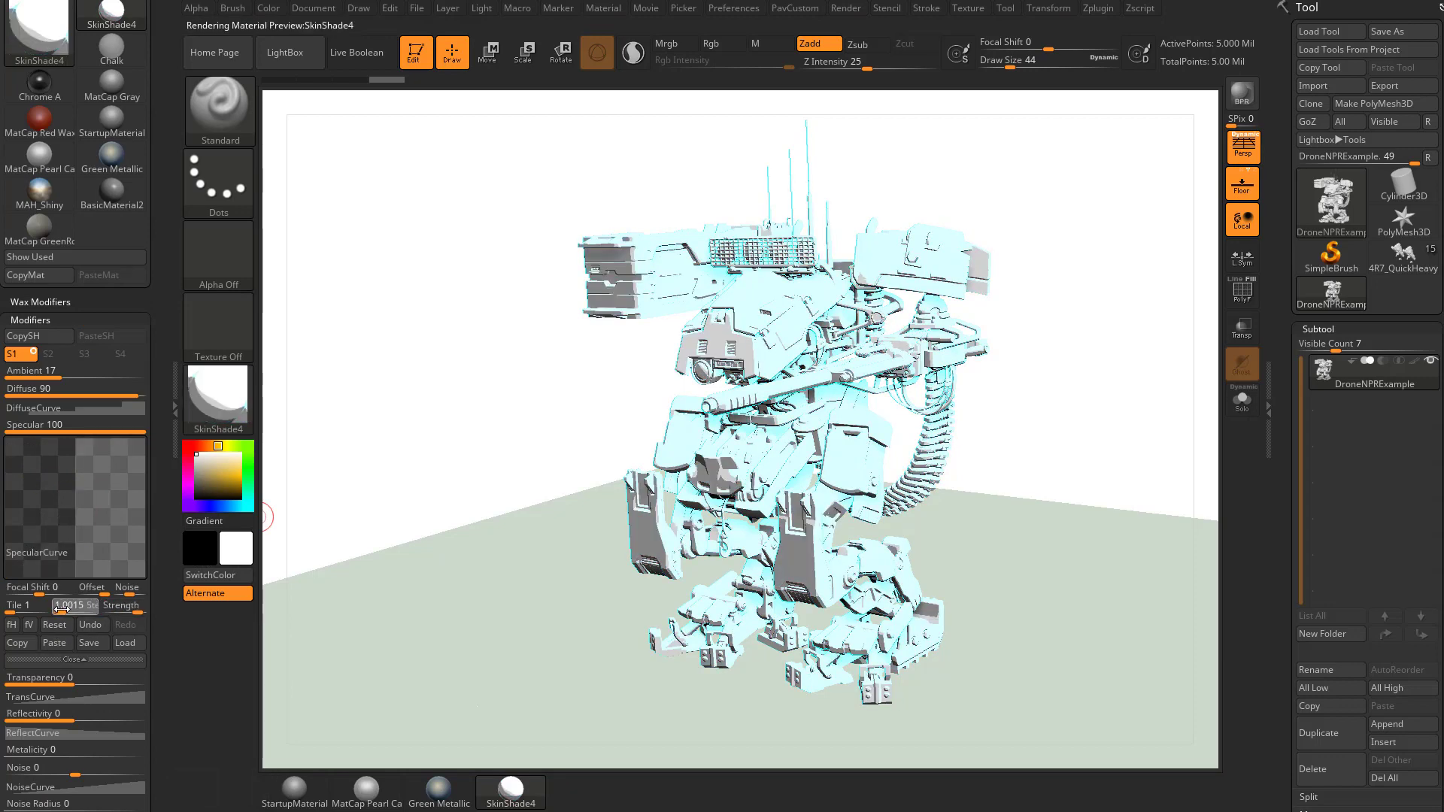
left_click(62, 609)
type("2 Steps")
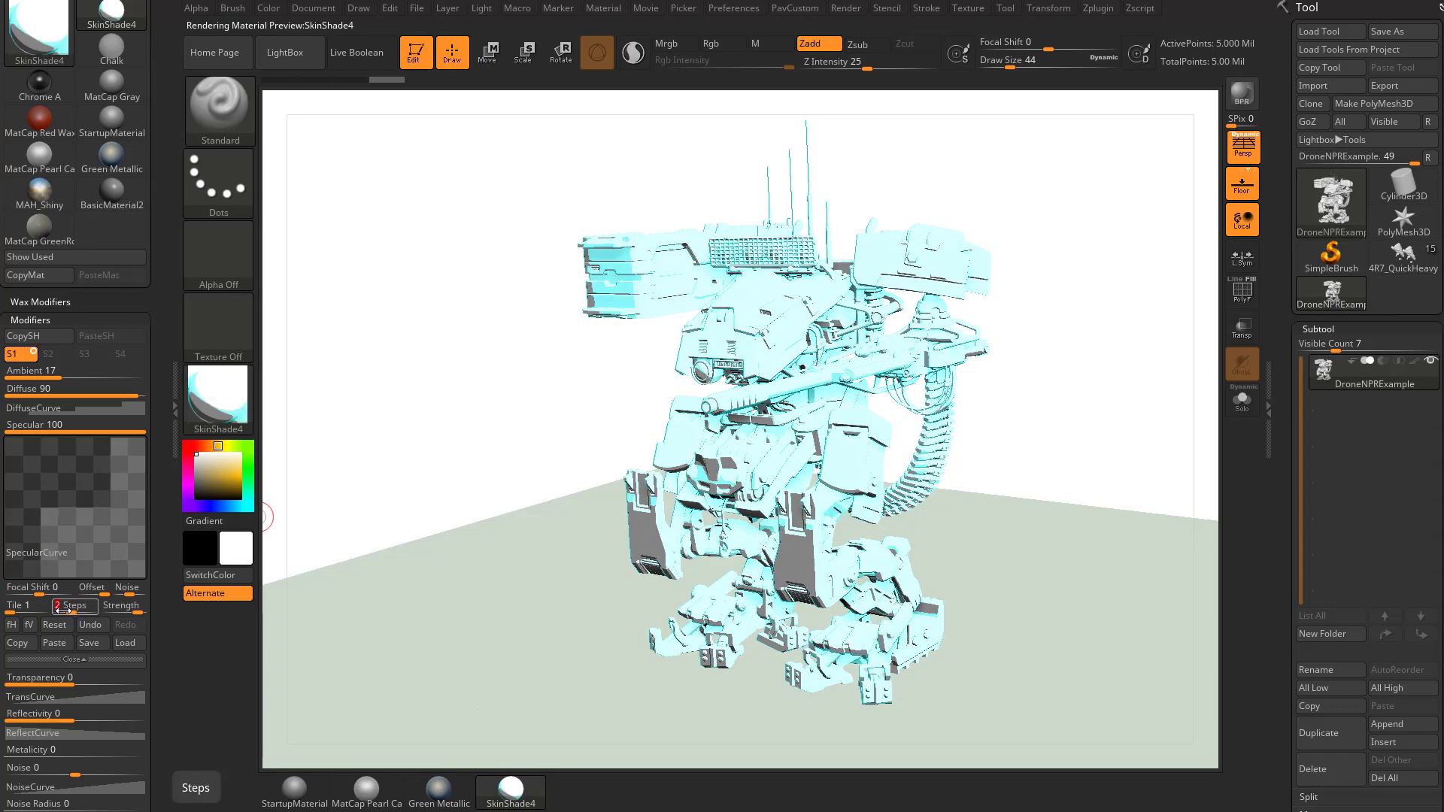
type("1")
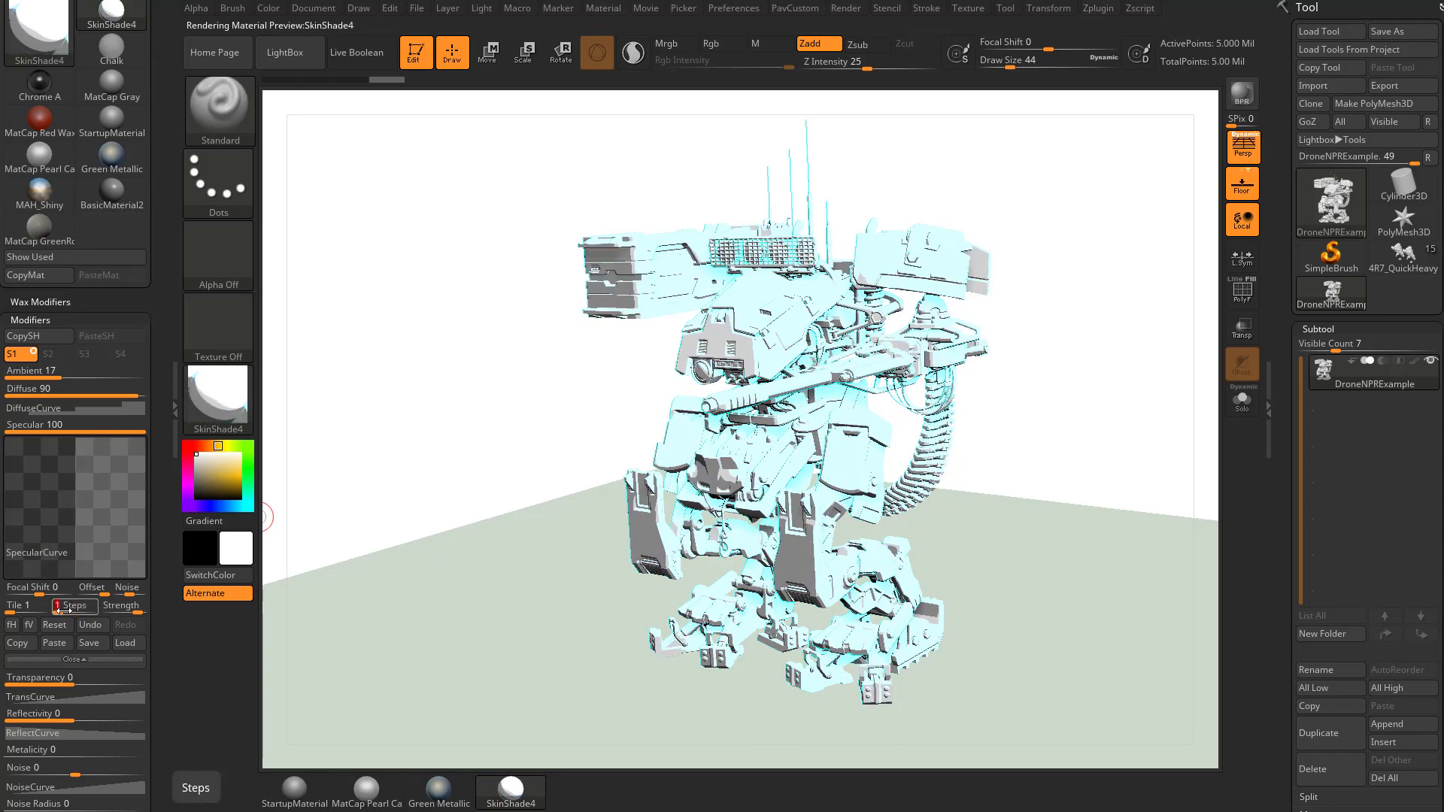
- Reset the specular curve and add points that form a sharp vertical step just past its middle
left_click(56, 625)
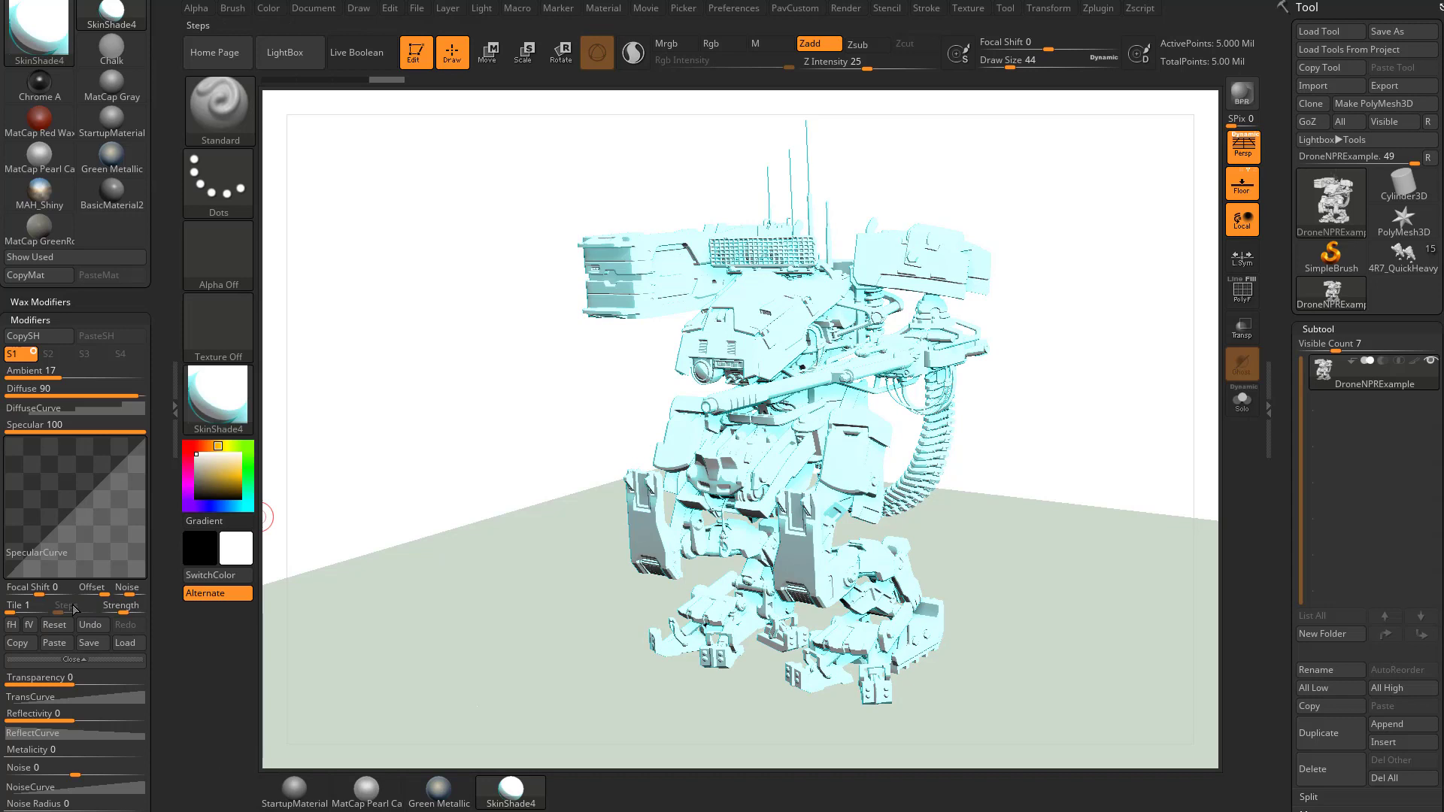
left_click(58, 534)
mouse_move(65, 536)
left_mouse_down()
mouse_move(36, 552)
mouse_move(84, 534)
left_mouse_up()
left_click(100, 445)
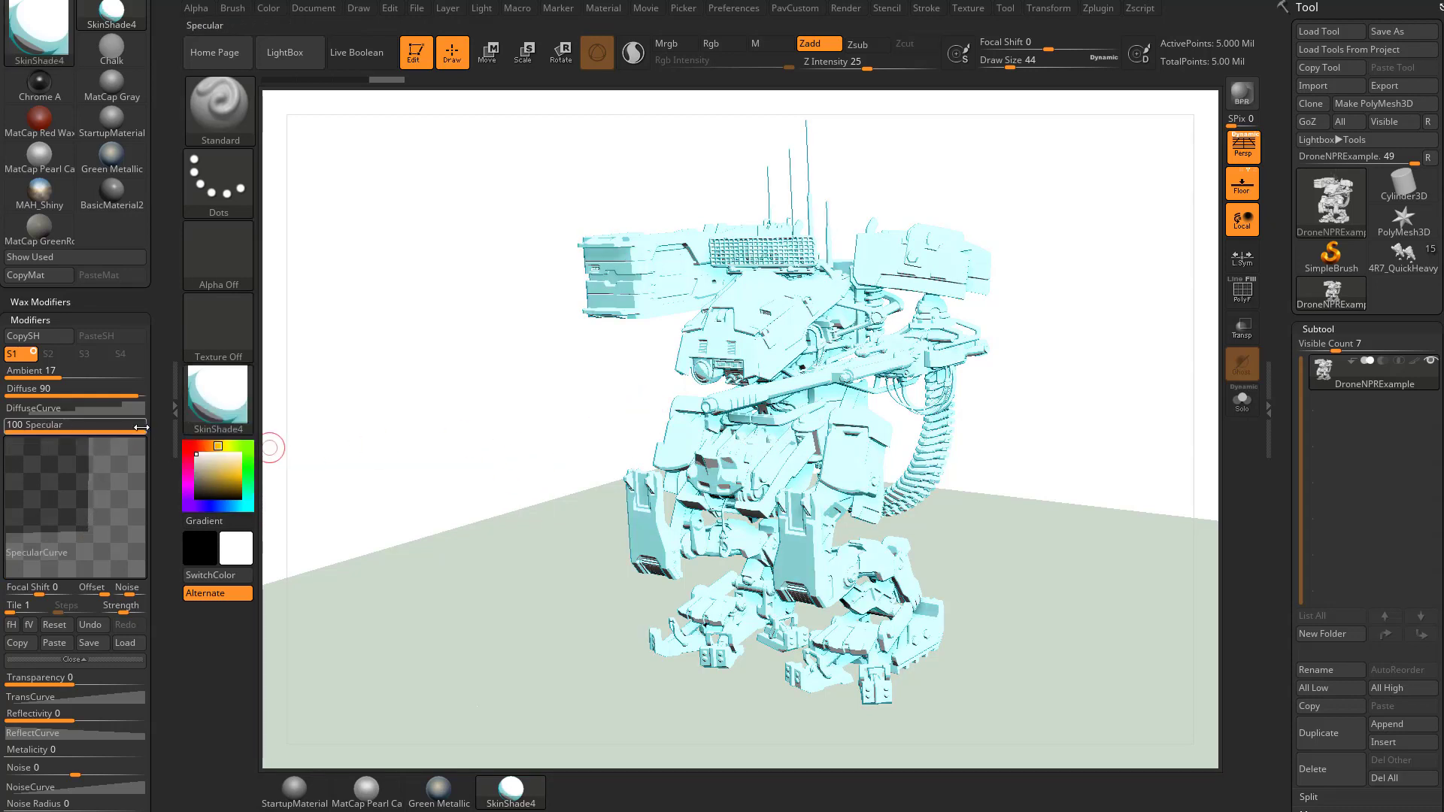
- Keep Specular at 100, set the specular curve's Focal Shift to 97, and make a BPR render of the robot
mouse_move(141, 426)
left_mouse_down()
mouse_move(47, 426)
mouse_move(144, 426)
left_mouse_up()
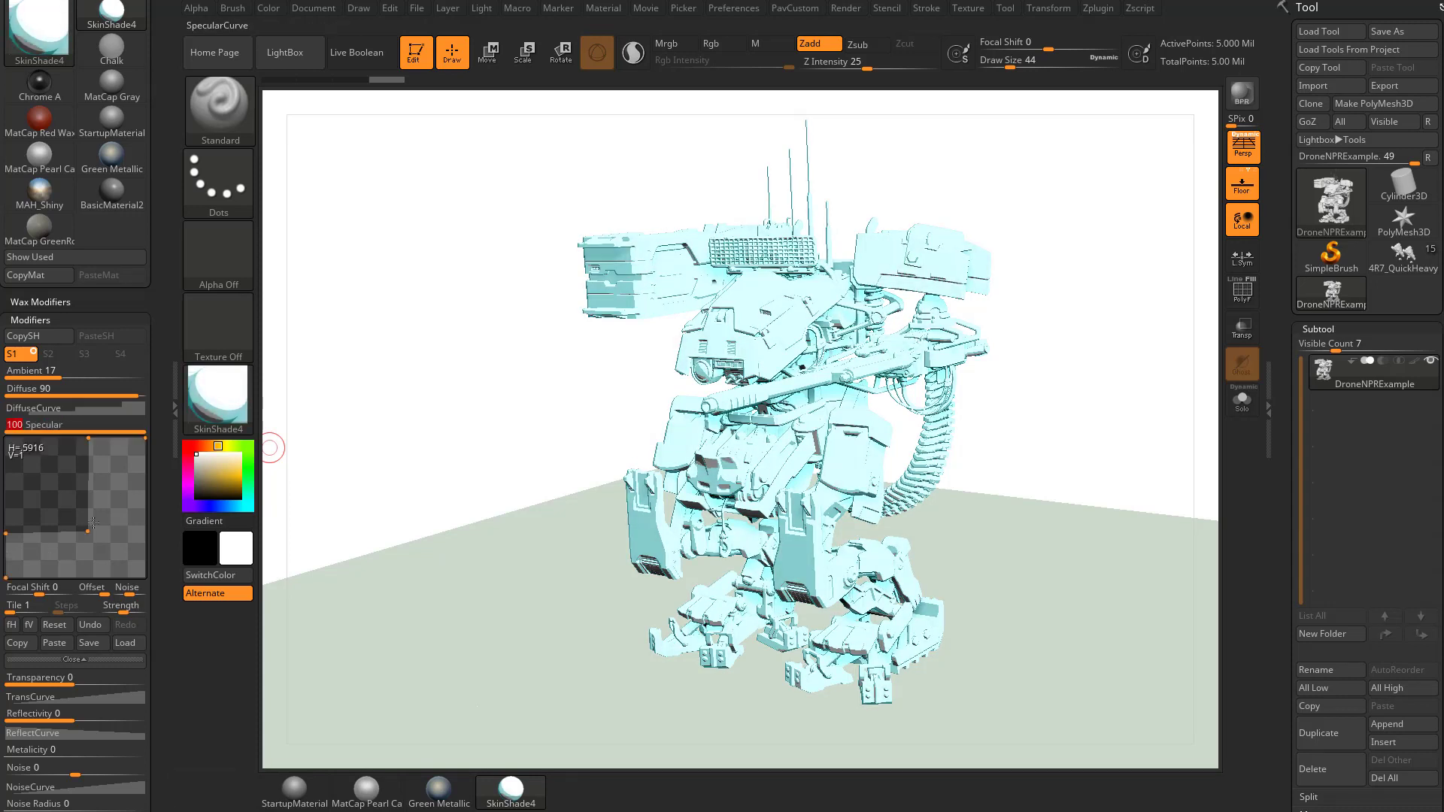
left_click(54, 594)
left_click_drag(54, 595, 67, 594)
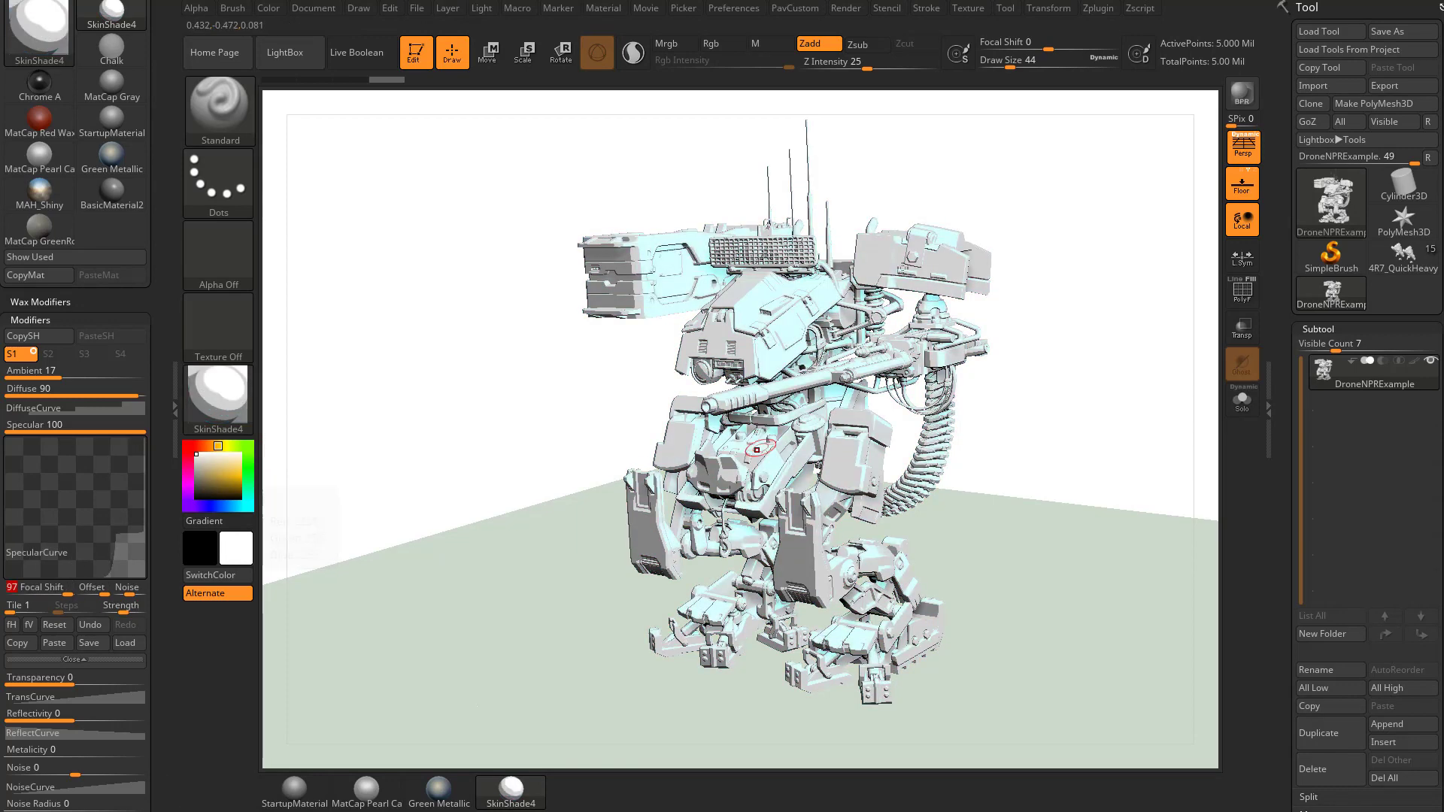
mouse_move(1061, 283)
left_mouse_down()
mouse_move(983, 300)
mouse_move(1069, 302)
mouse_move(1064, 368)
mouse_move(1054, 310)
left_mouse_up()
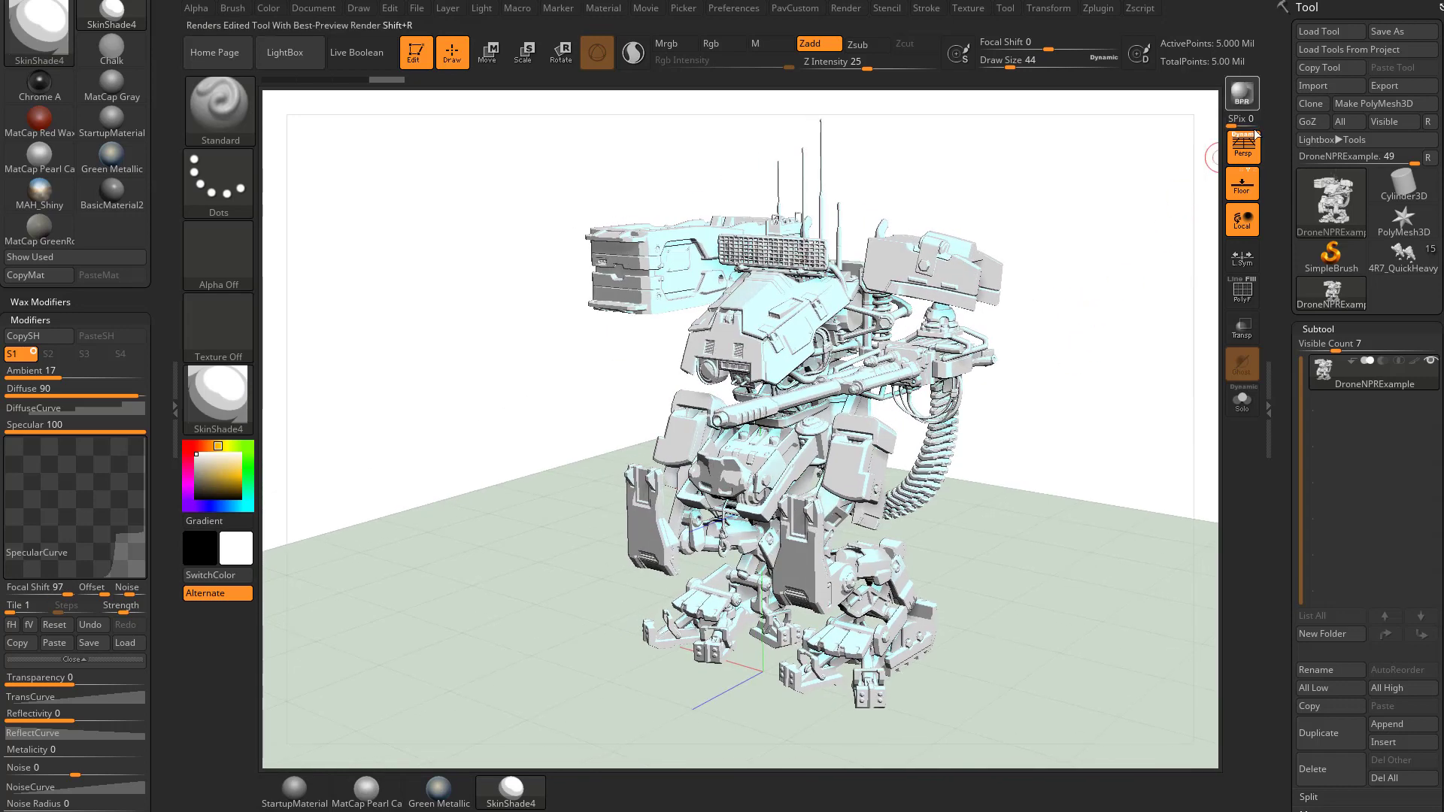
left_click(1242, 95)
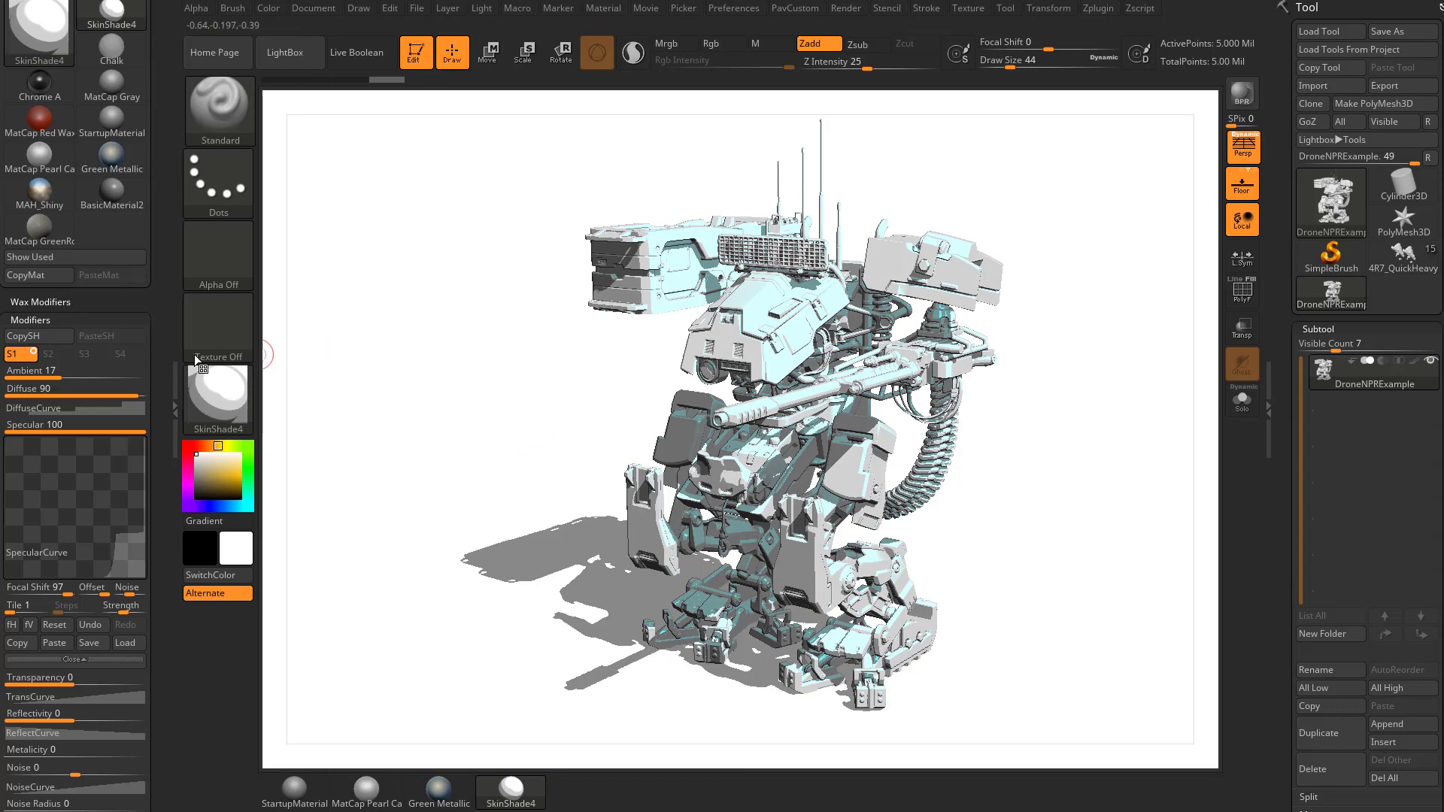
- Set Specular to 0, make a BPR render to check it, and raise Diffuse to 100
scroll(96, 364, "down", 2)
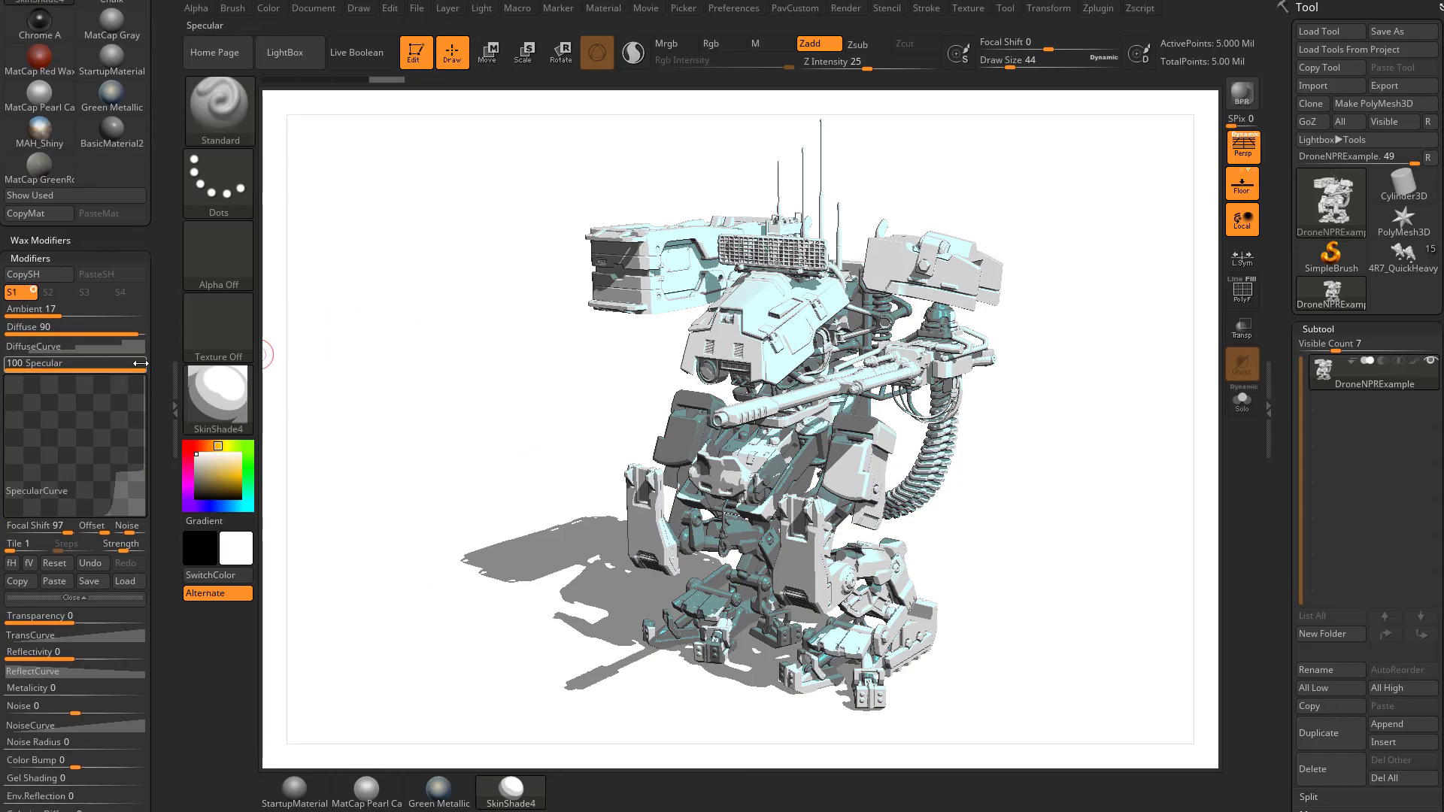
left_click_drag(141, 363, 8, 363)
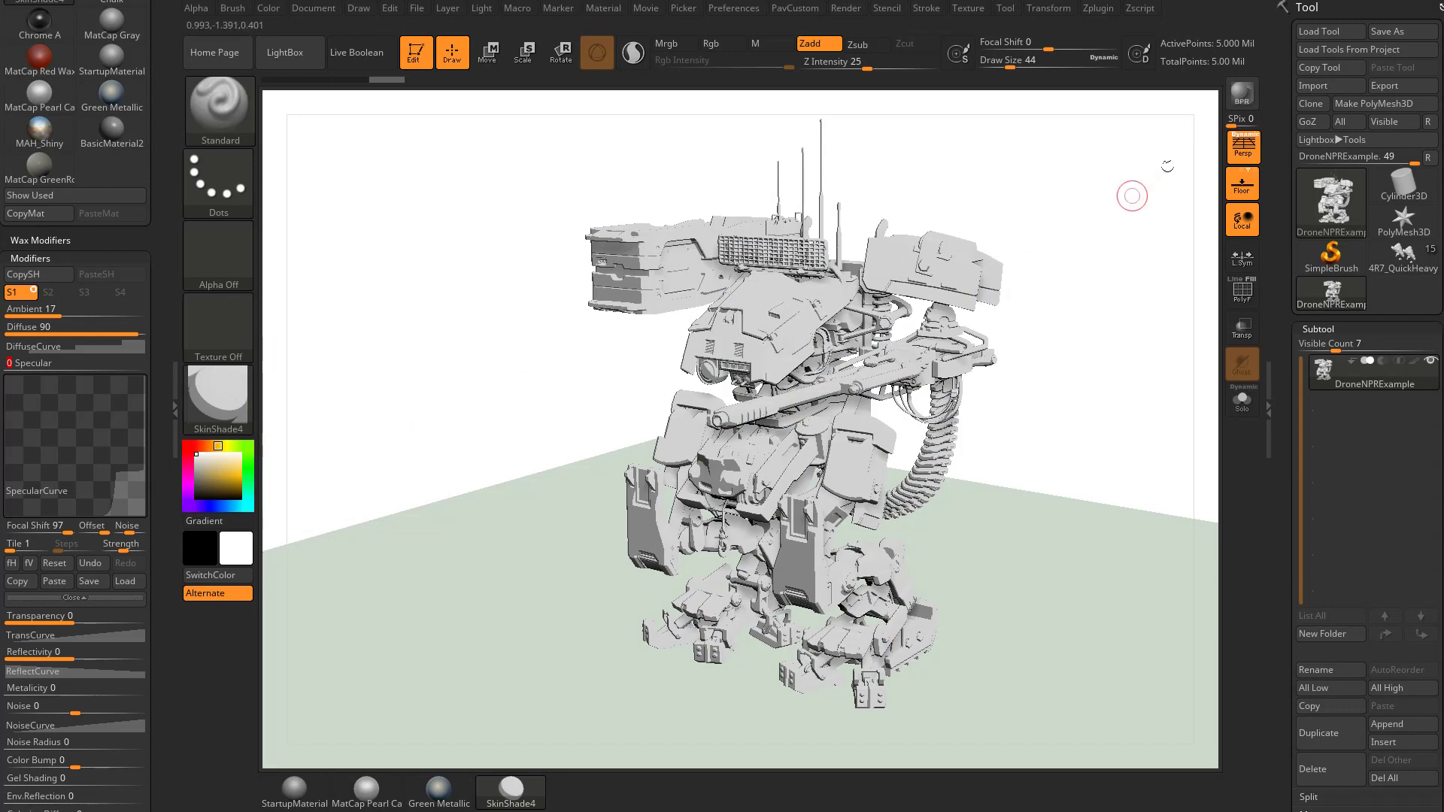
left_click(1242, 94)
left_click_drag(135, 327, 146, 327)
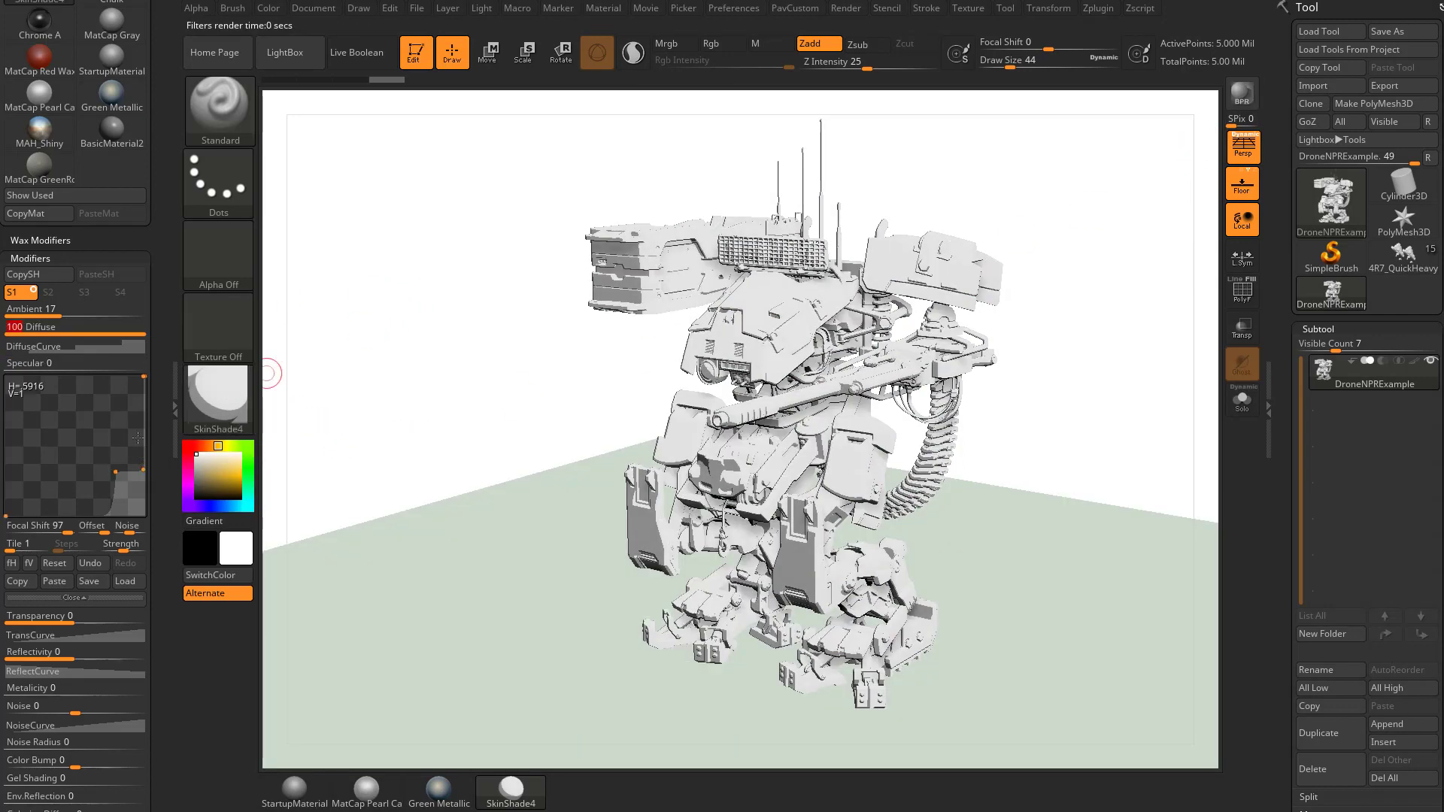
- Set the diffuse curve's Steps to 4
left_click(98, 347)
left_click(75, 511)
type("4")
key("Return")
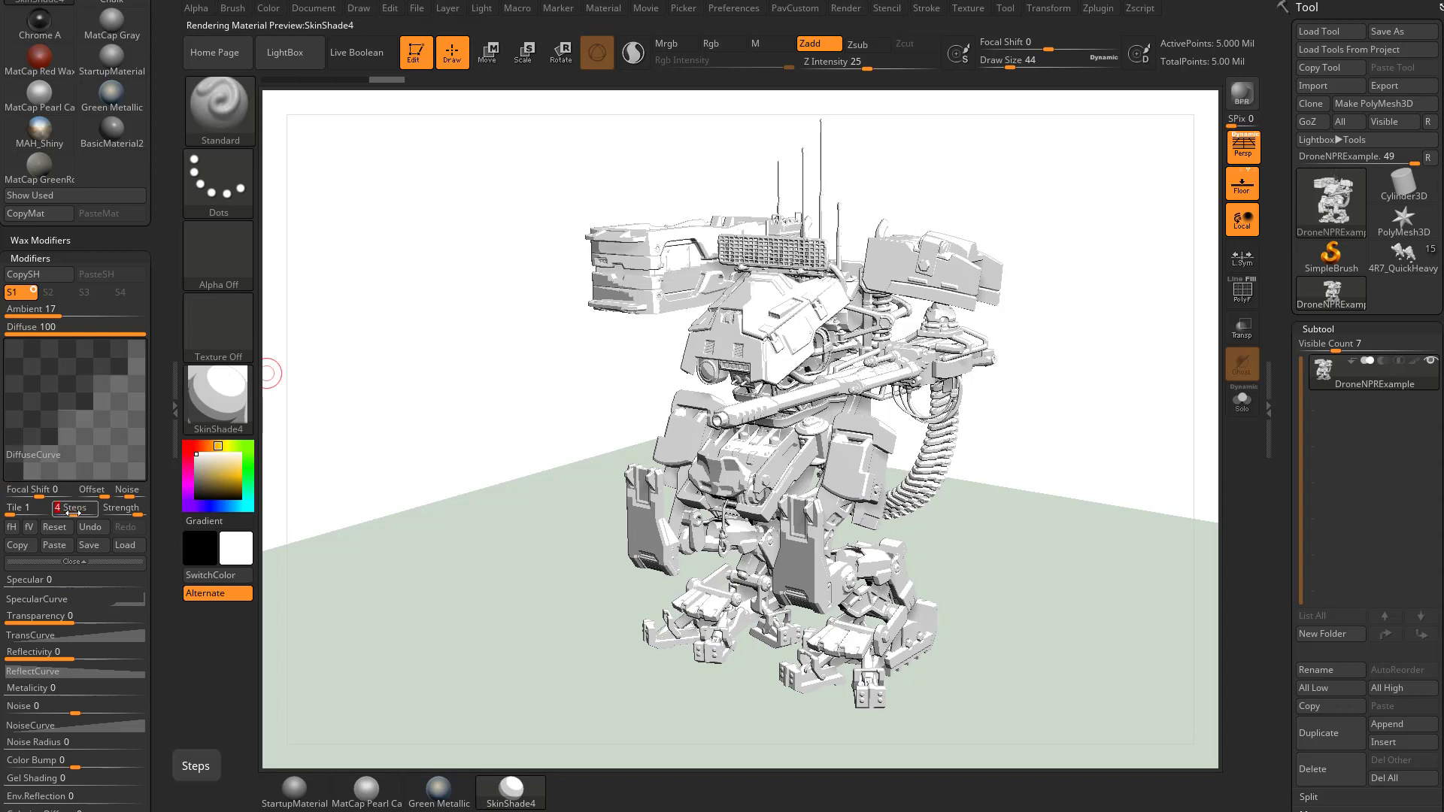
- Try Outline strengths of about 0.73 and 0.67 in the material's Mixer, and make a BPR render with Outline back at 0
scroll(120, 487, "down", 15)
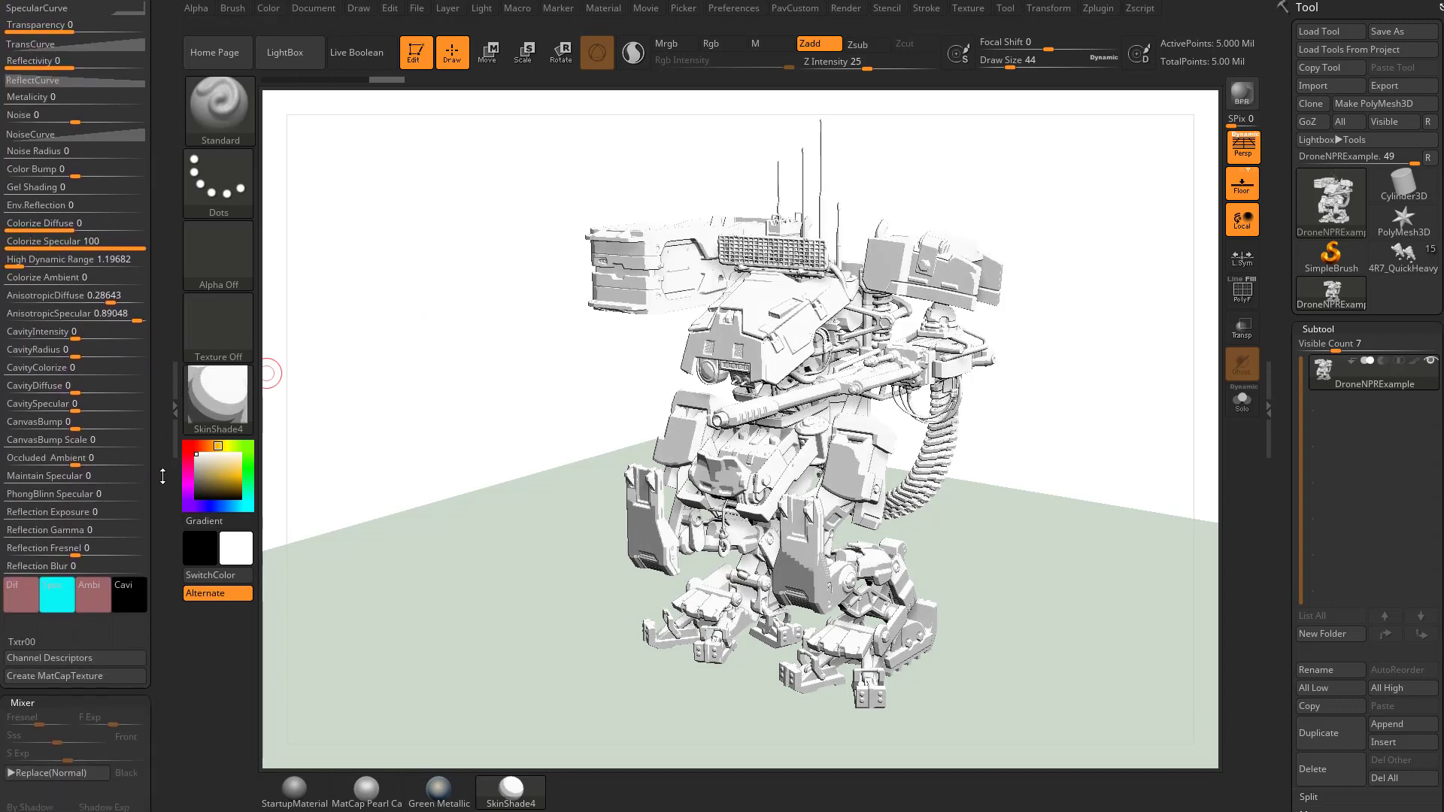
scroll(90, 557, "down", 5)
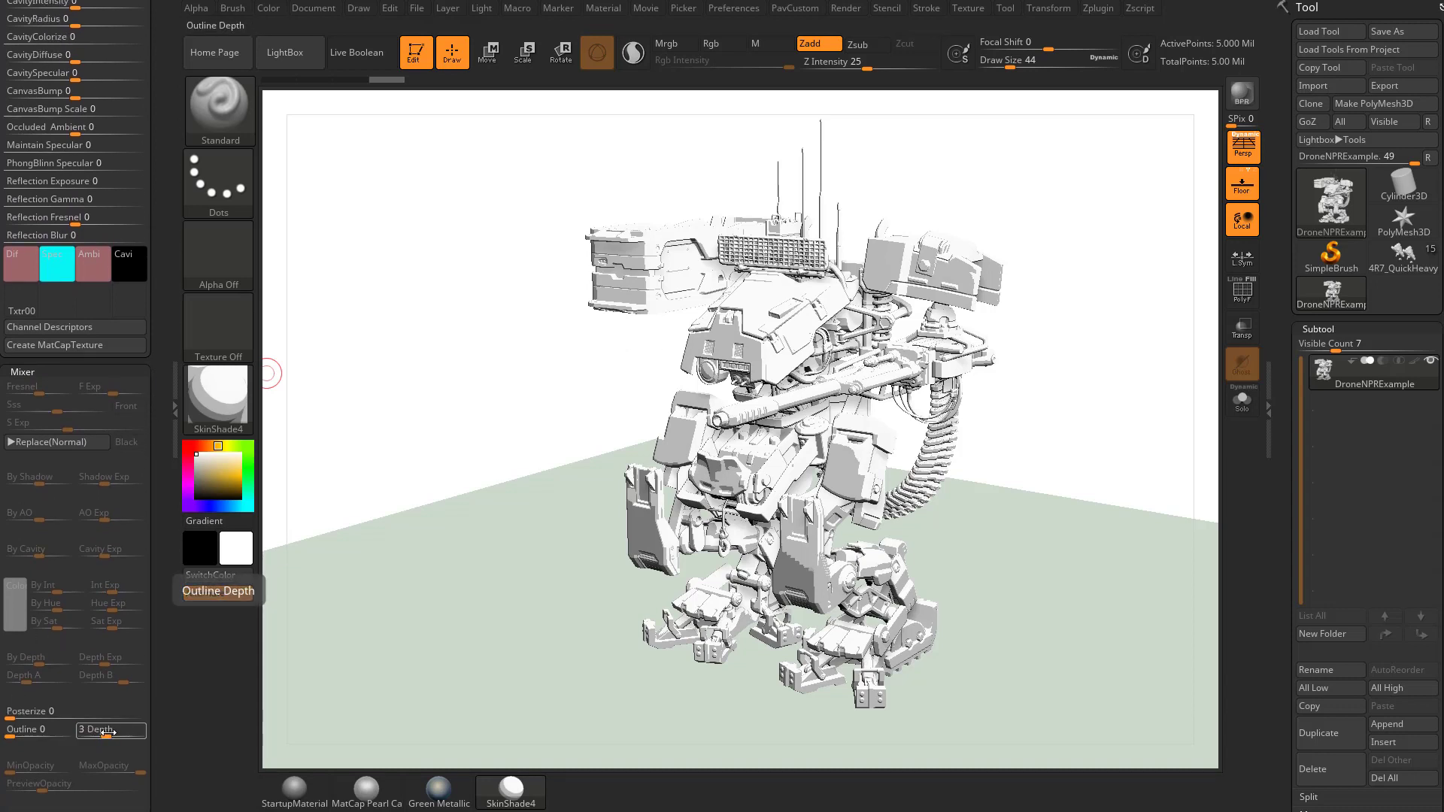
left_click_drag(12, 730, 36, 730)
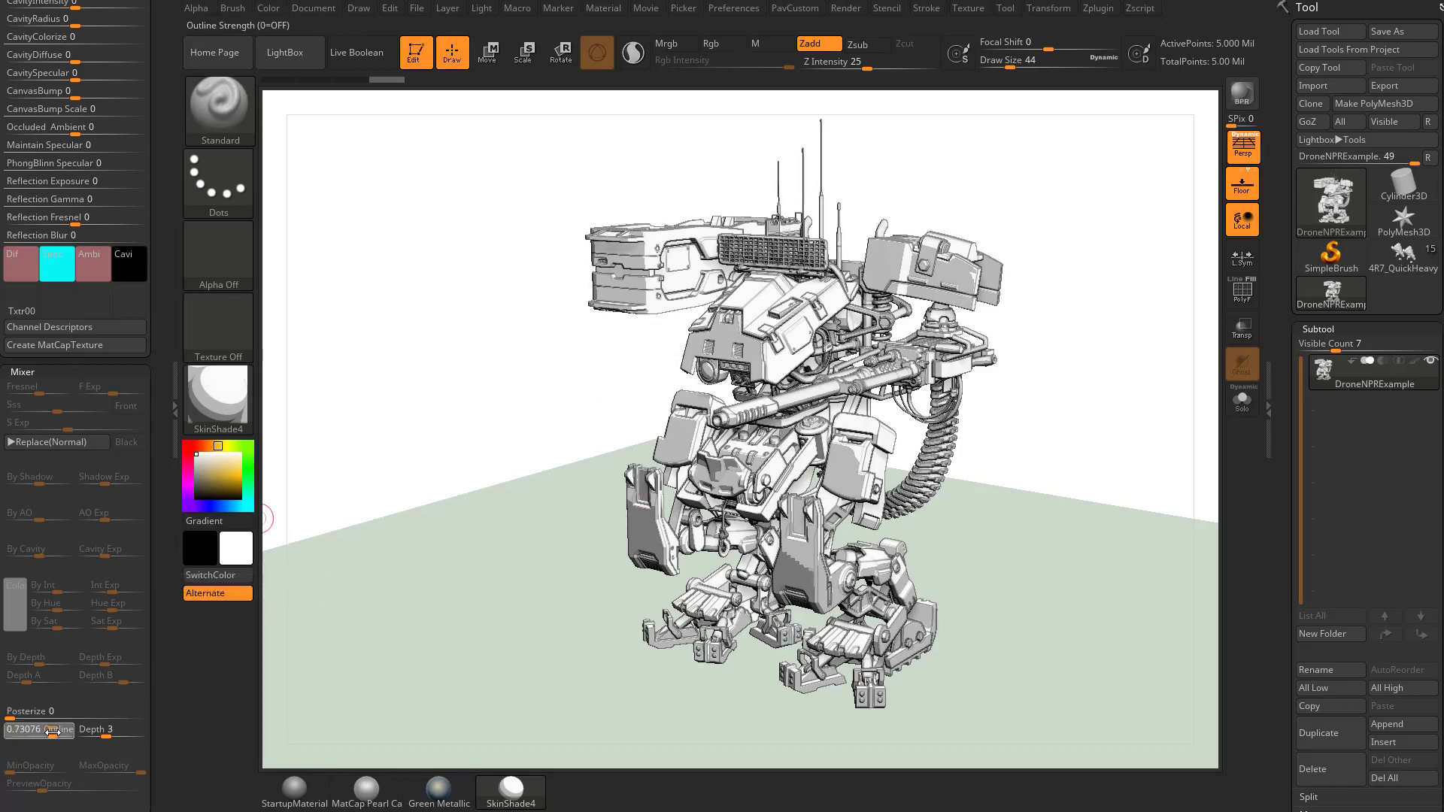
mouse_move(53, 730)
left_mouse_down()
mouse_move(30, 734)
mouse_move(49, 734)
left_mouse_up()
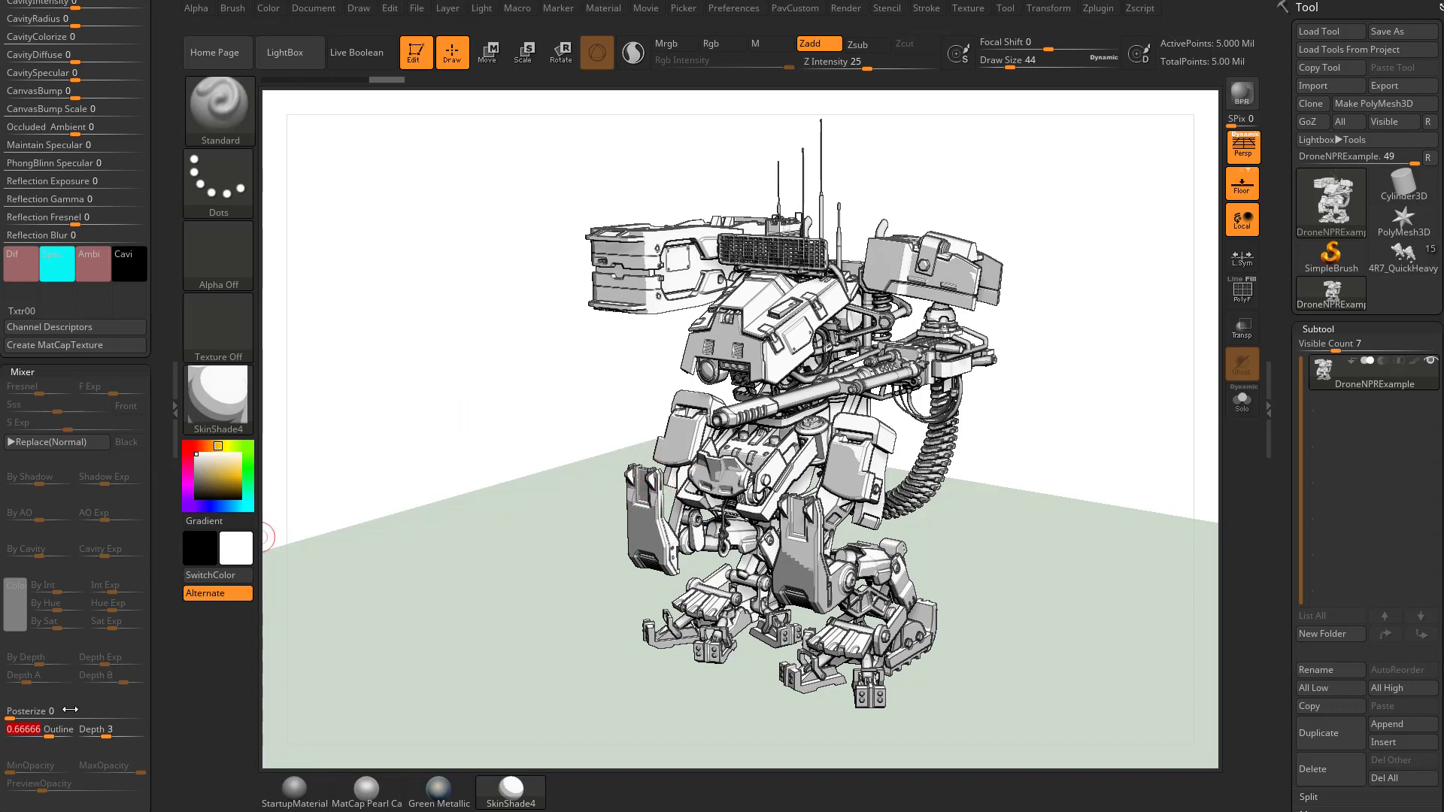
mouse_move(48, 734)
left_mouse_down("shift")
mouse_move(75, 736)
mouse_move(12, 740)
left_mouse_up("shift")
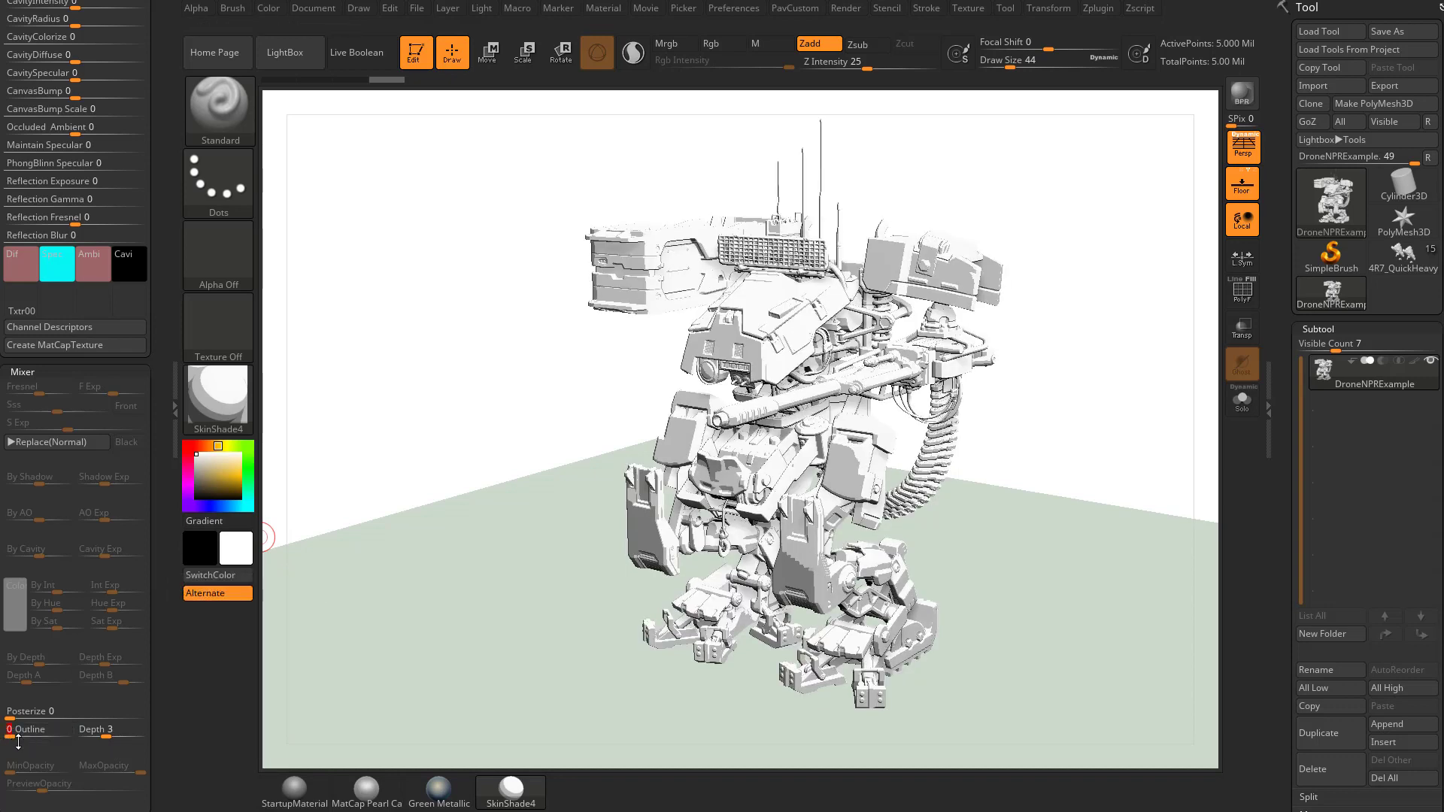
left_click(1243, 98)
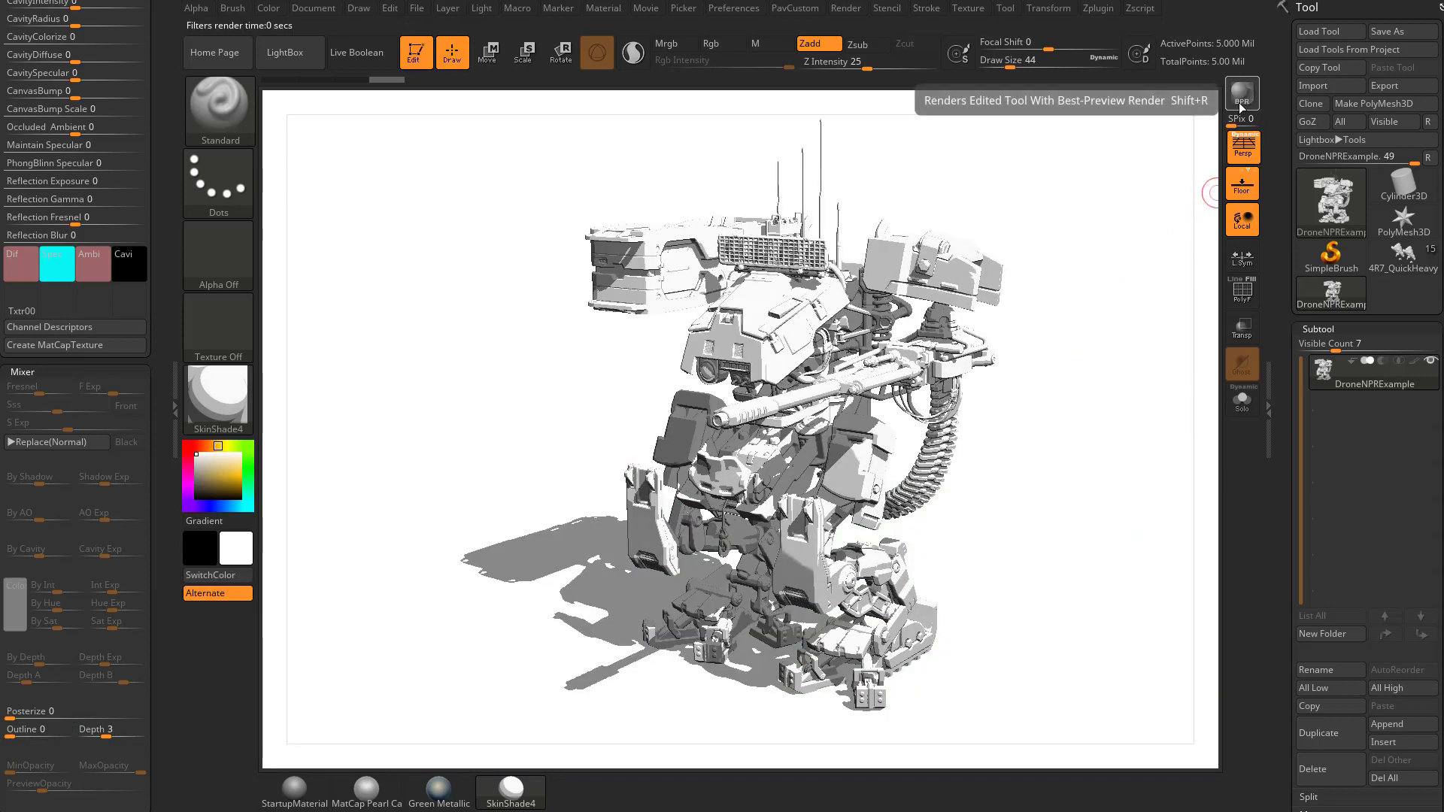
- Try outline Depths of 100 and about 0.36, settle on Outline 0.89743 with Depth 39.9258, and make a BPR render
left_click(48, 733)
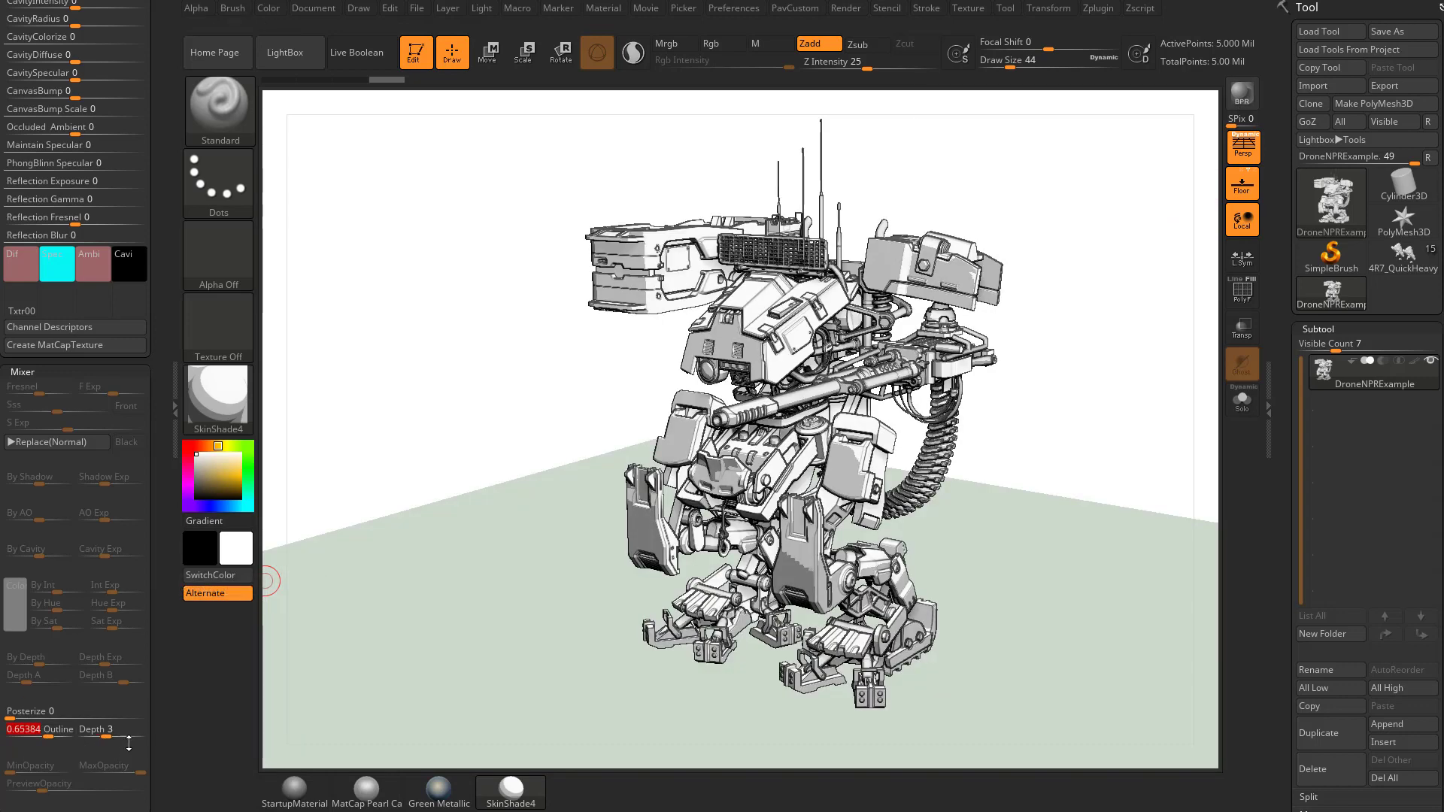
left_click_drag(109, 734, 142, 737)
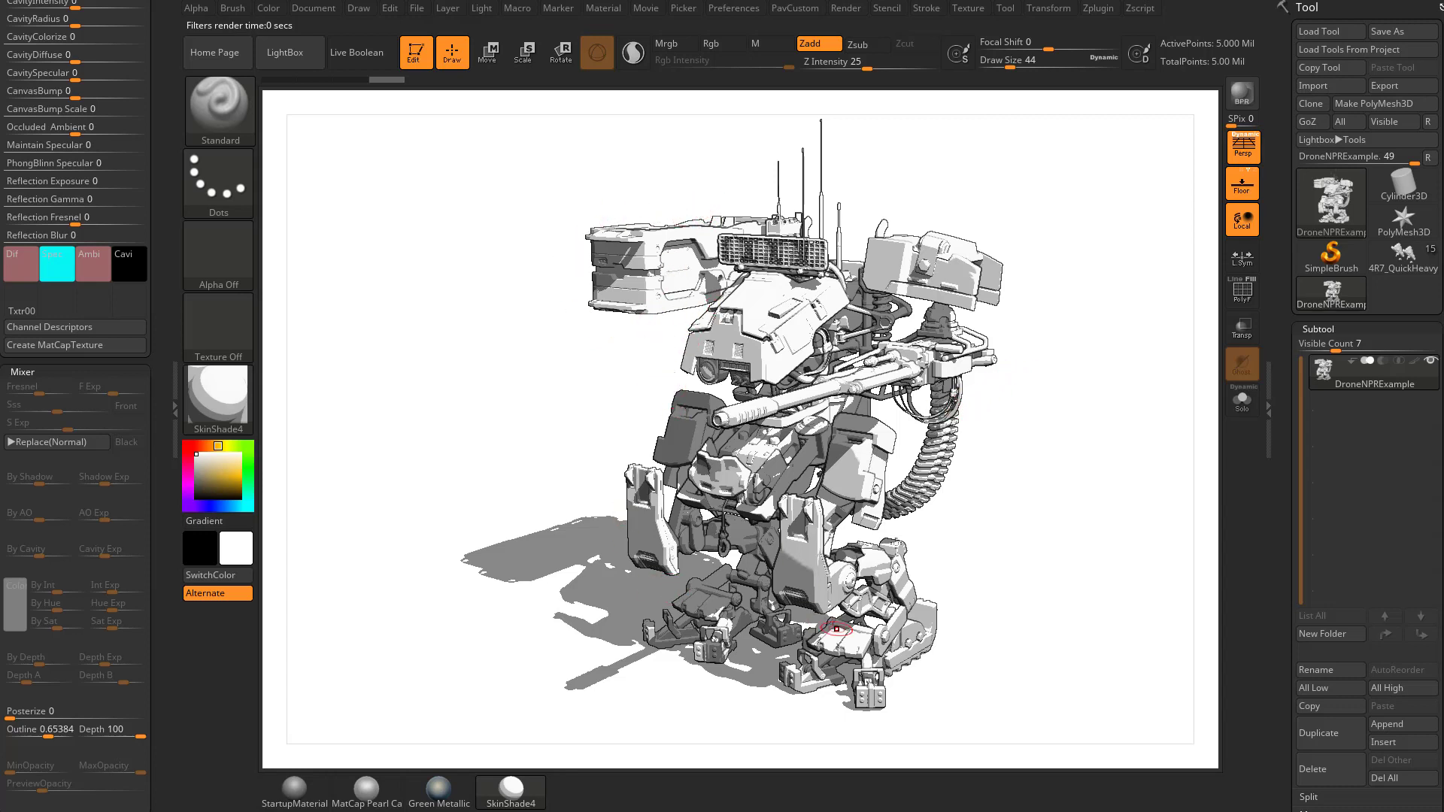
left_click(99, 735)
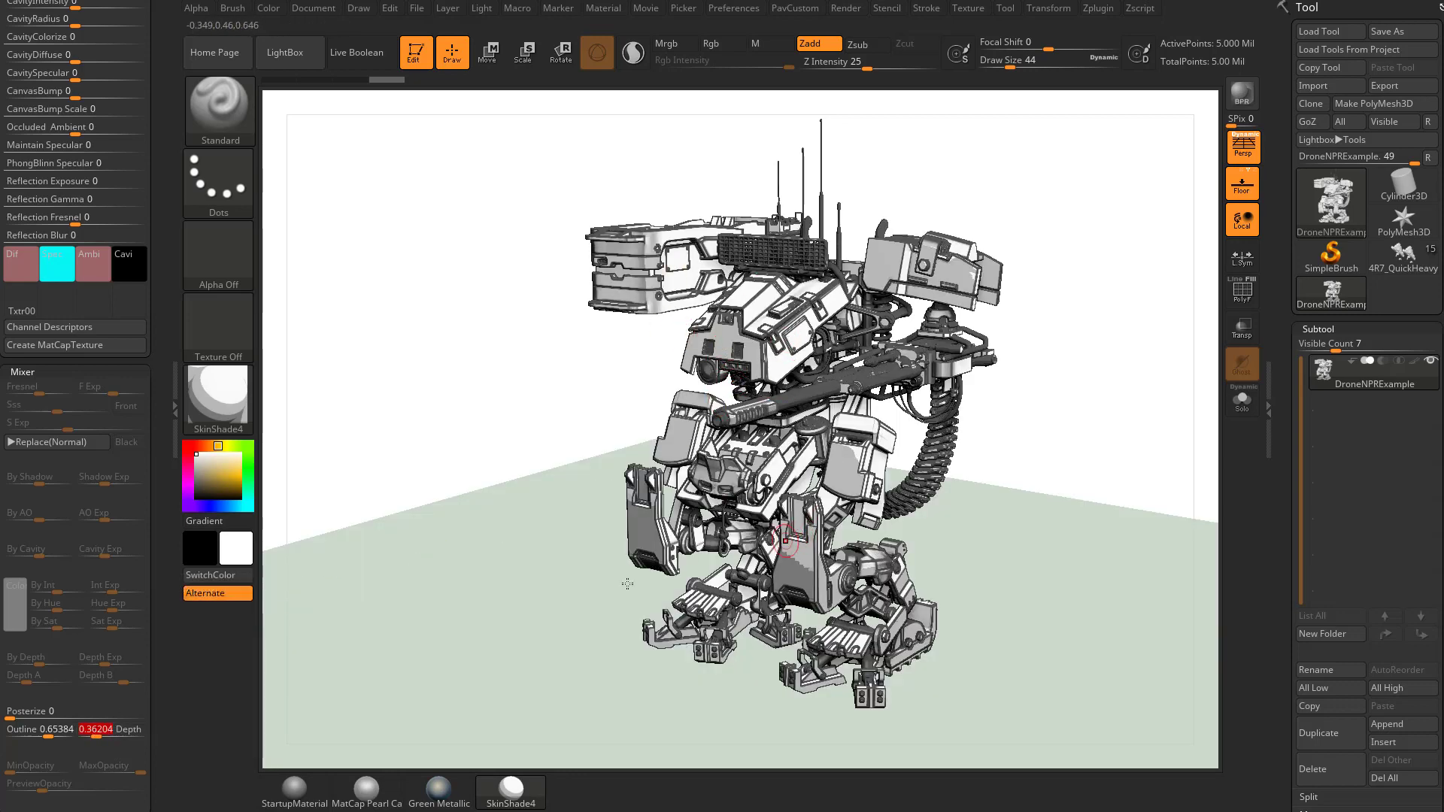
mouse_move(105, 733)
left_mouse_down()
mouse_move(132, 729)
mouse_move(89, 723)
left_mouse_up()
key("shift+r")
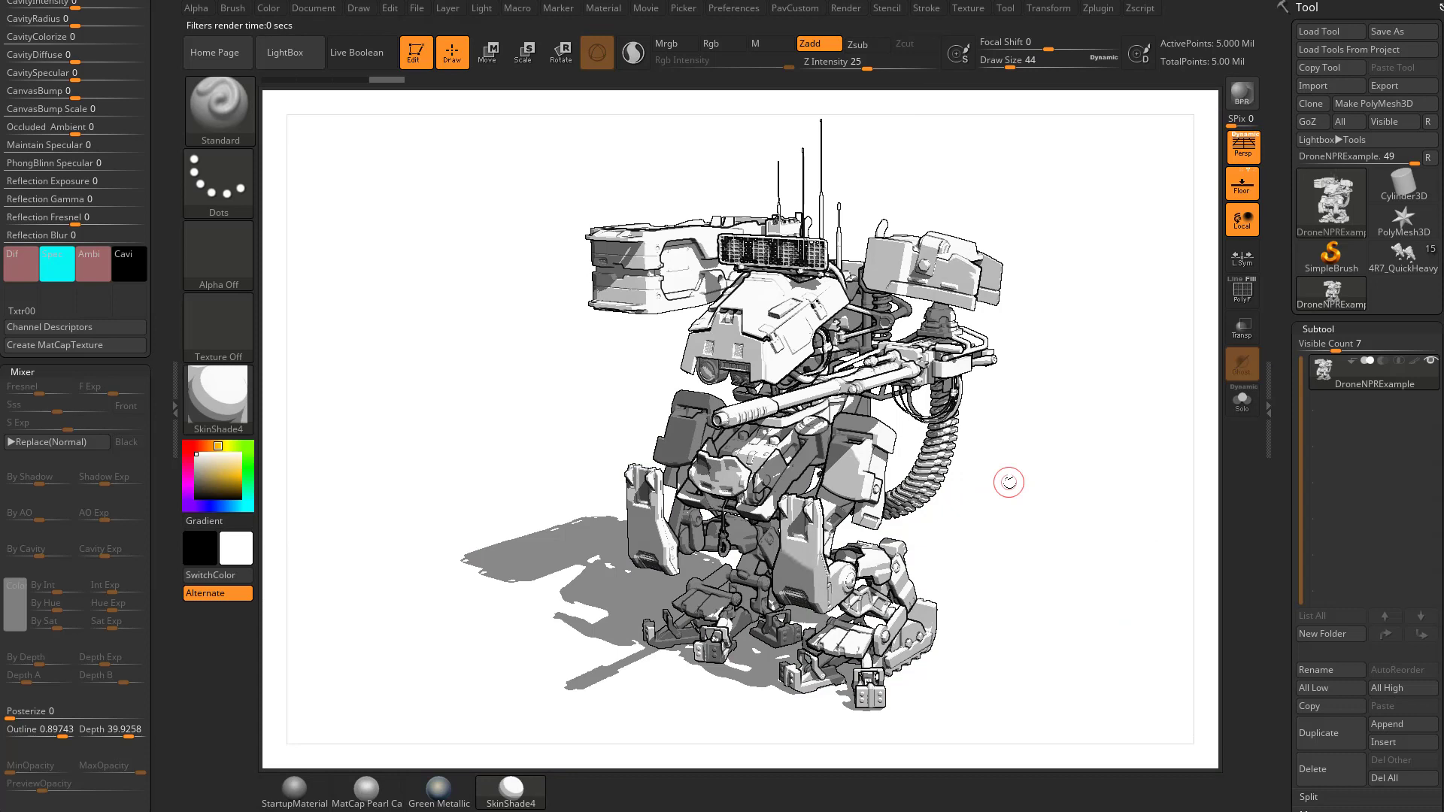
- Open LightBox and show its RenderSet presets
left_click_drag(166, 129, 157, 381)
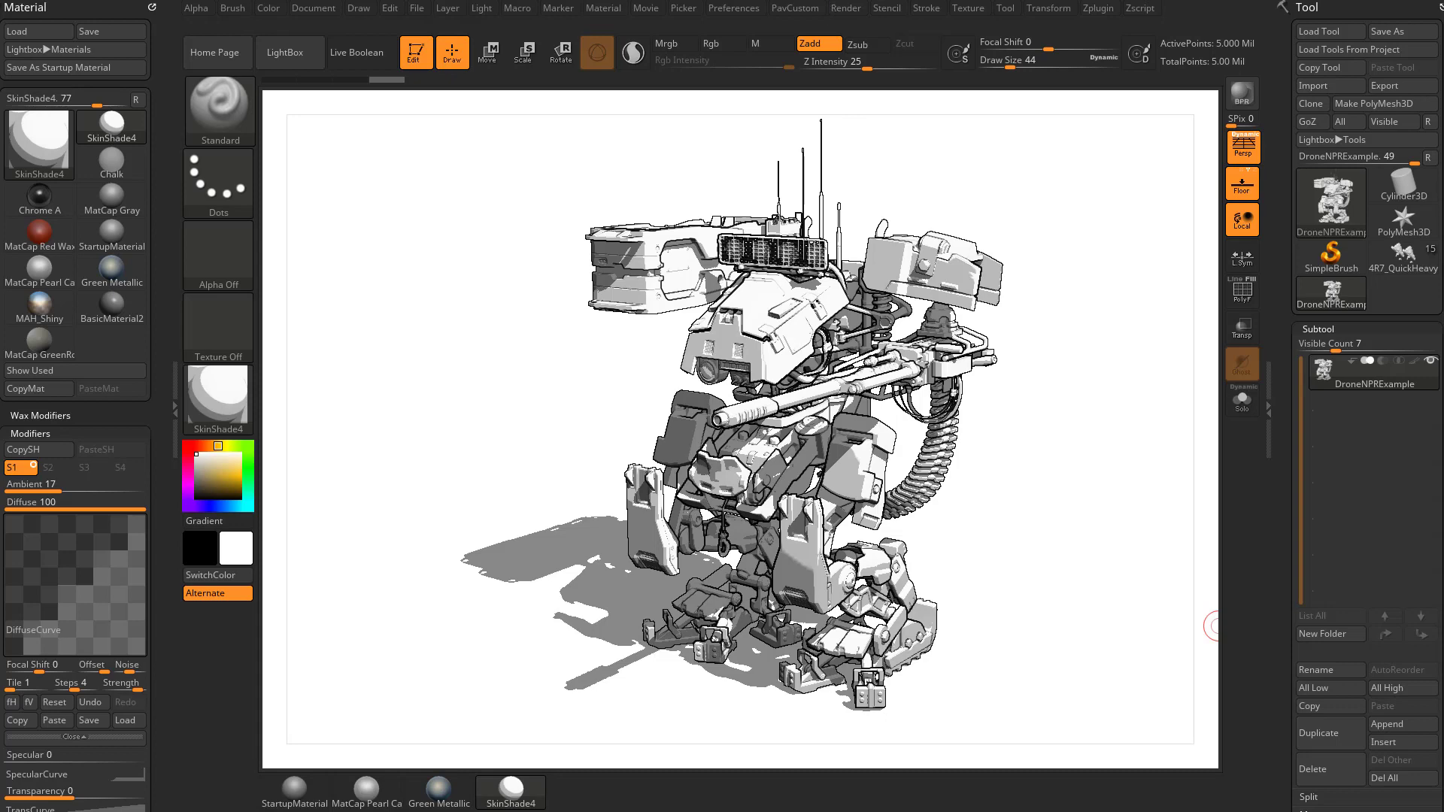
key("comma")
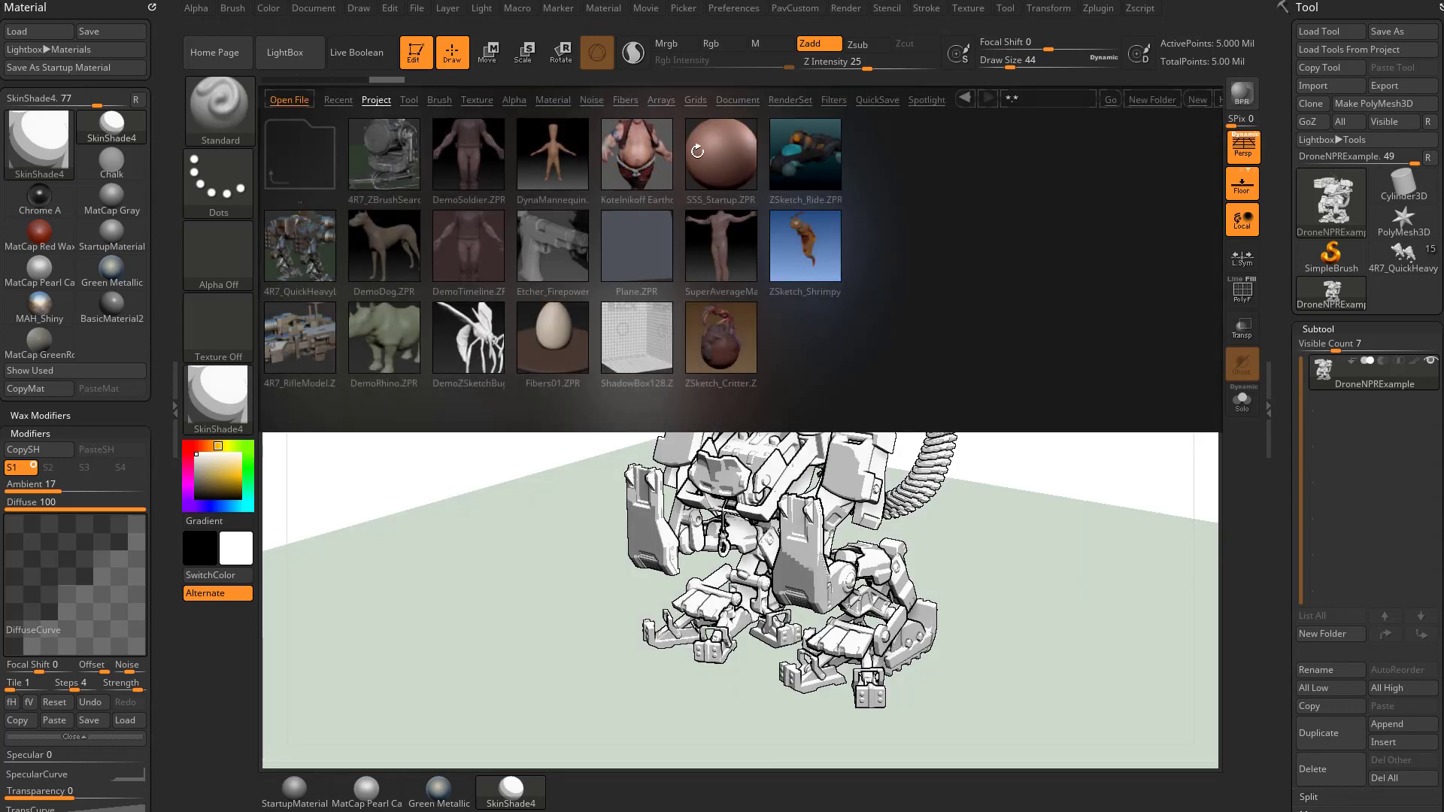
left_click(779, 100)
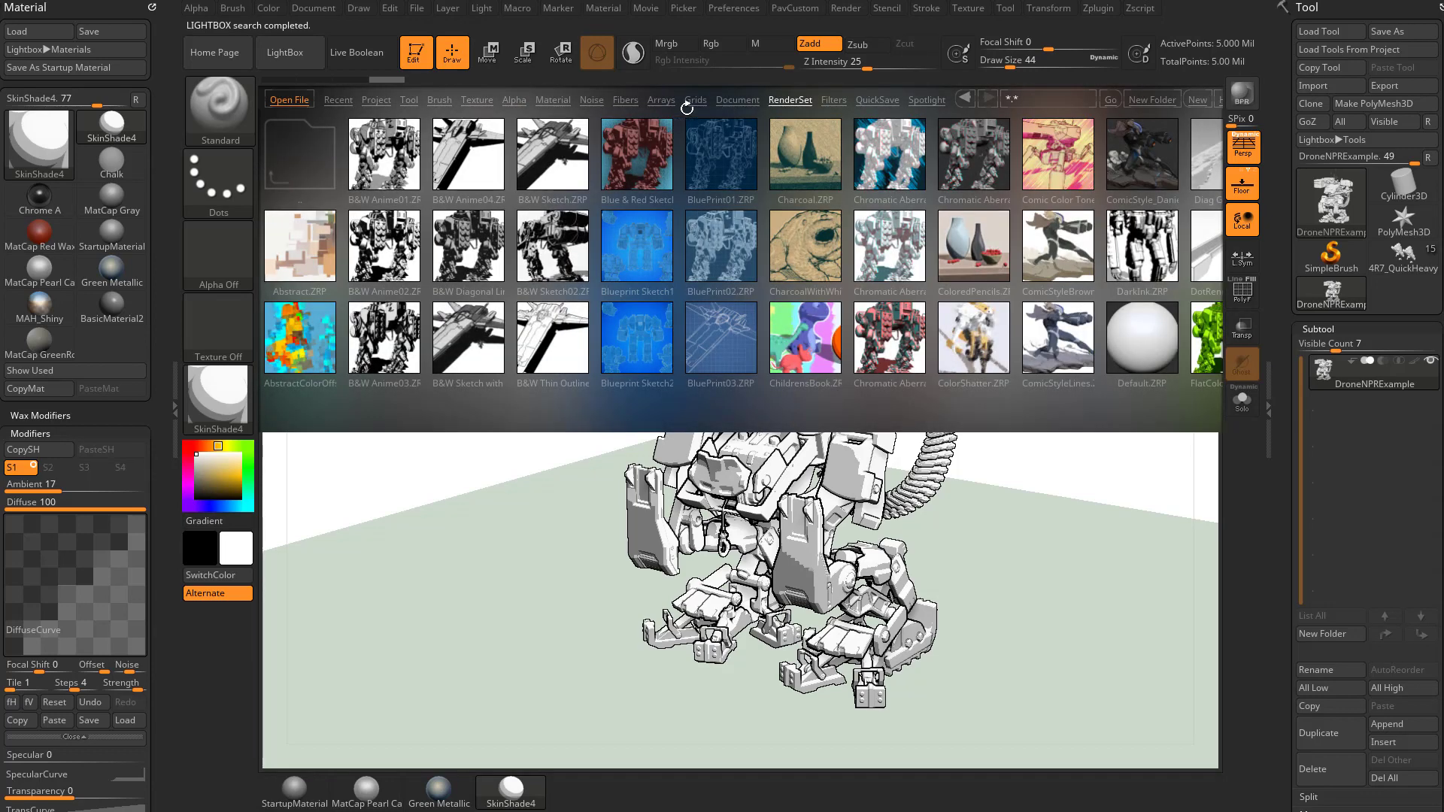
- Copy the drone robot tool and open the CartoonRender02 project from LightBox's NPR project folder without saving the current project
left_click(377, 100)
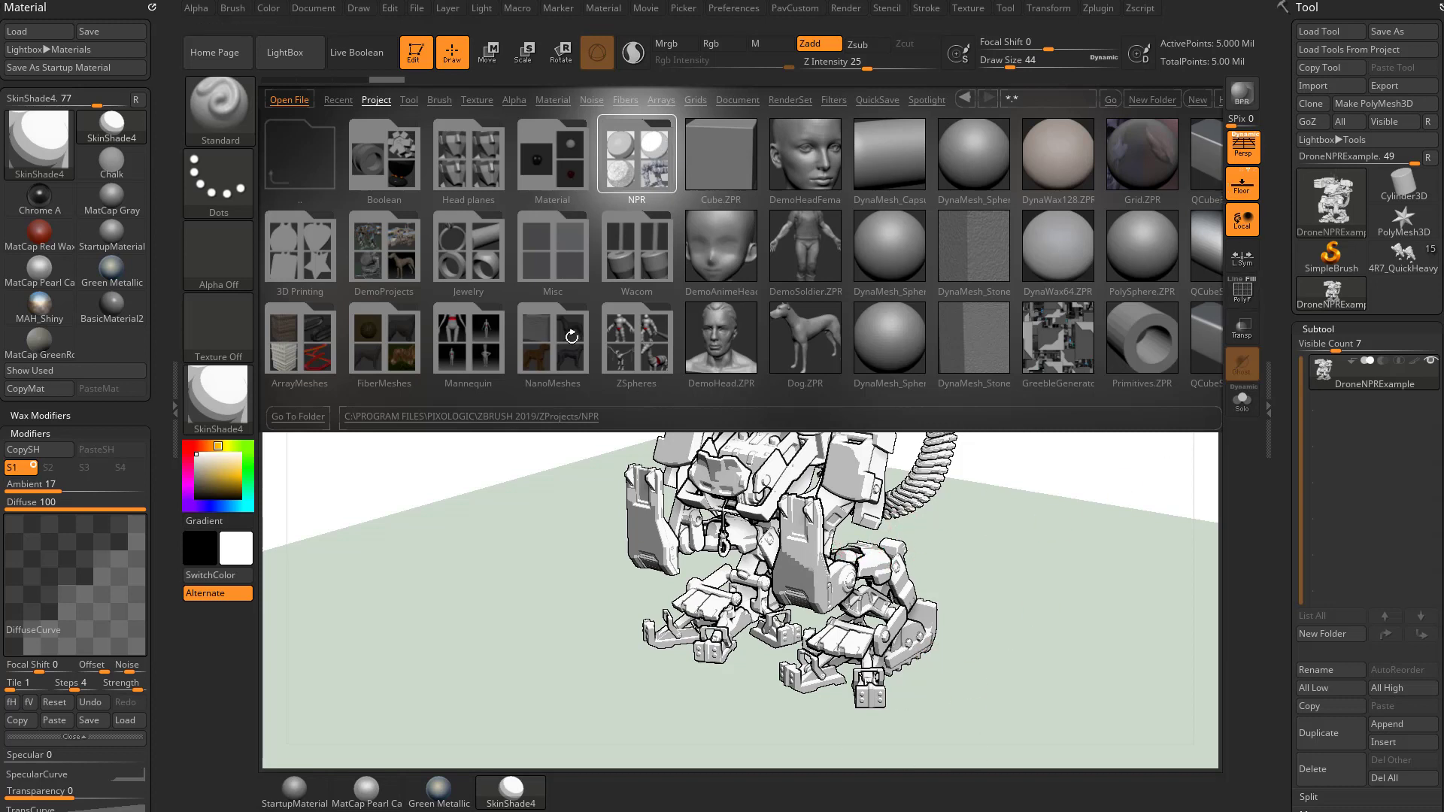
left_click(1340, 67)
left_click(630, 159)
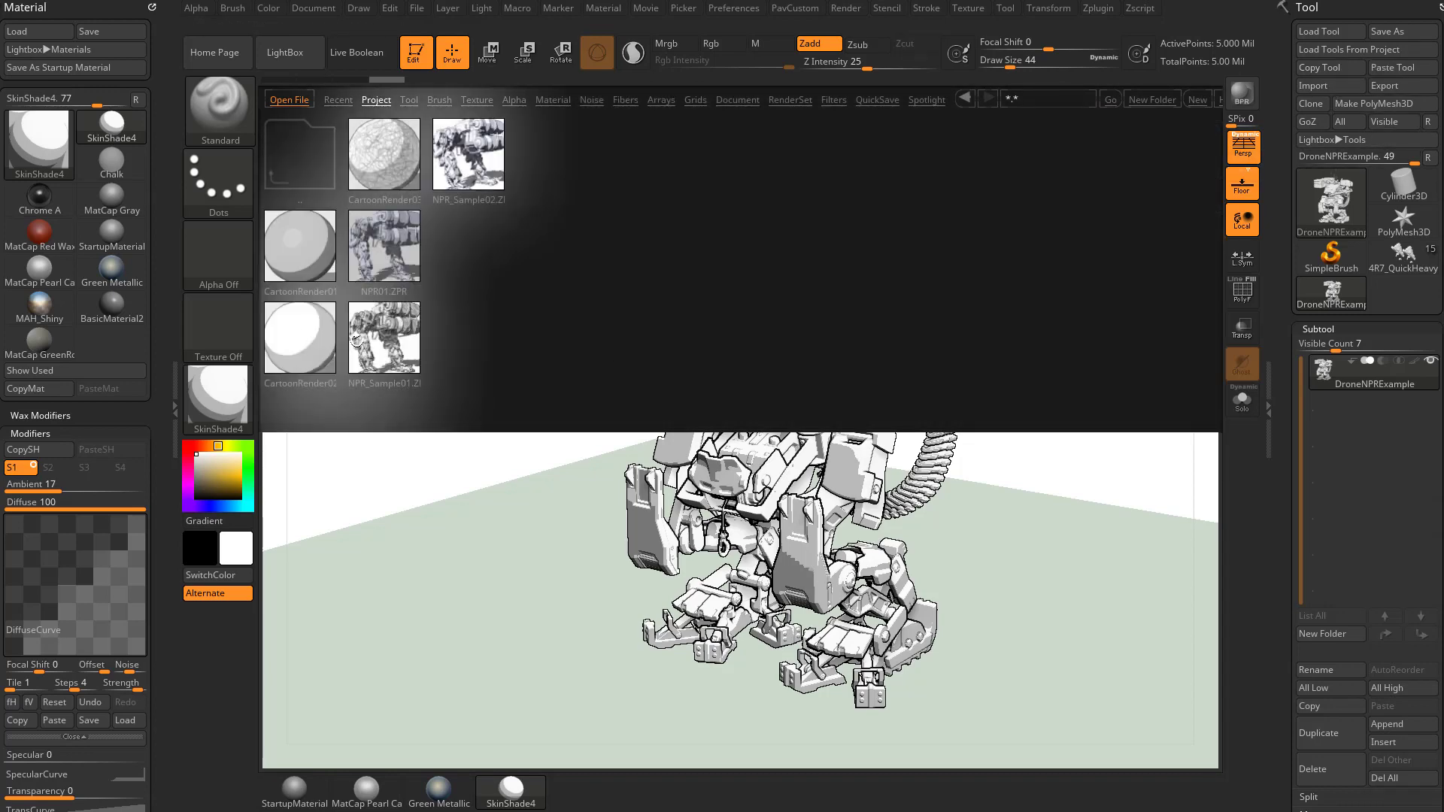
double_click(300, 337)
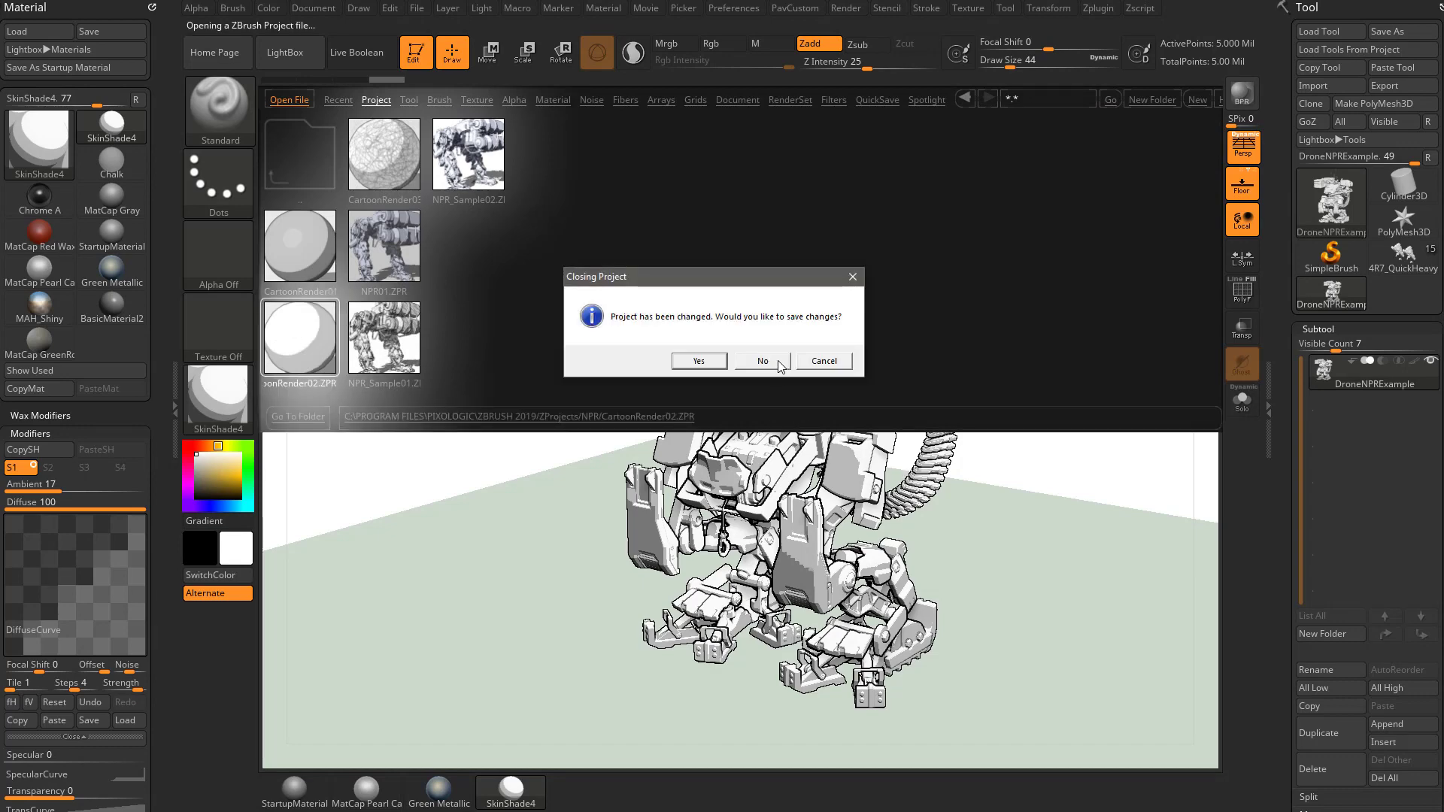
left_click(781, 365)
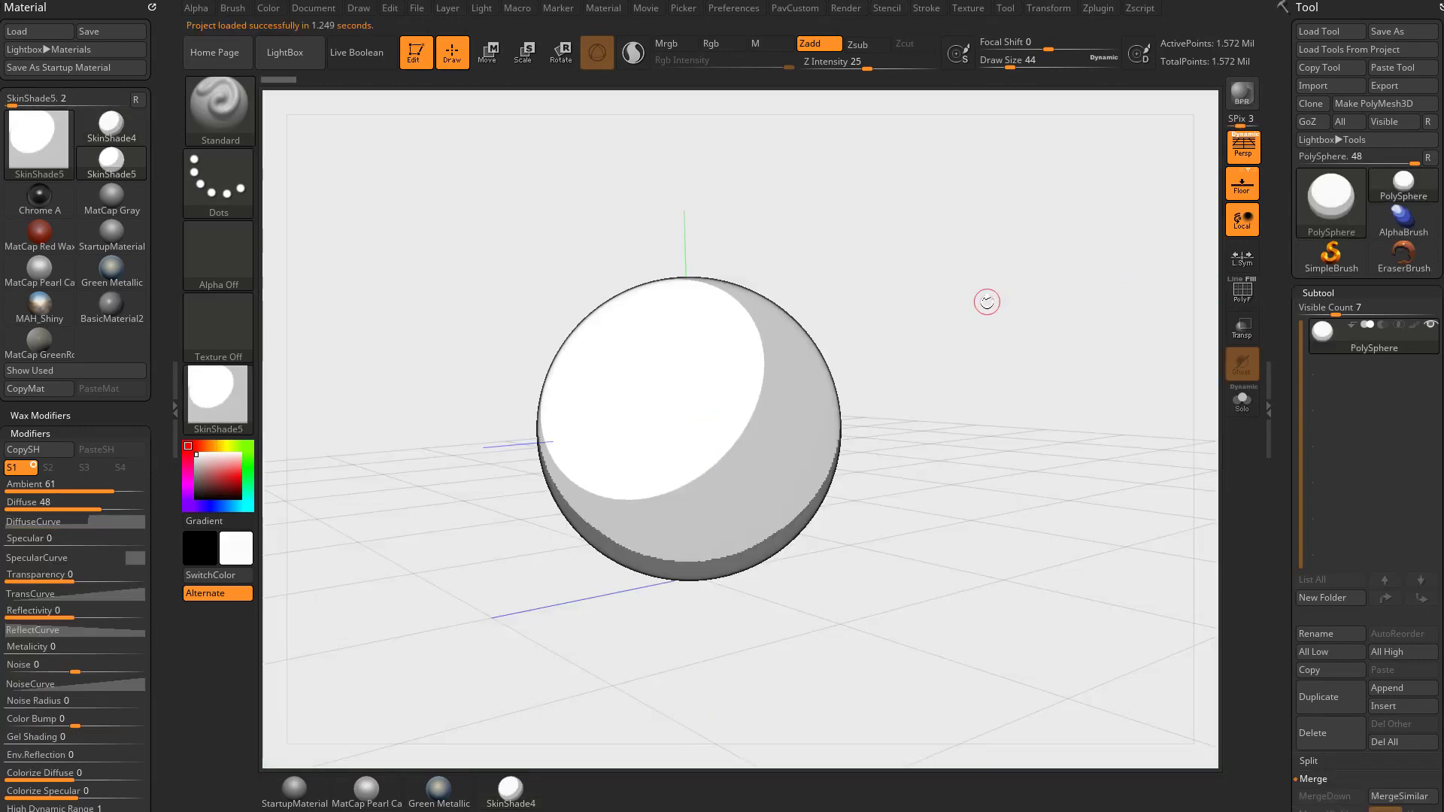
- Examine the cartoon sphere and the diffuse and specular curves of its SkinShade5 material
left_click_drag(937, 298, 998, 312)
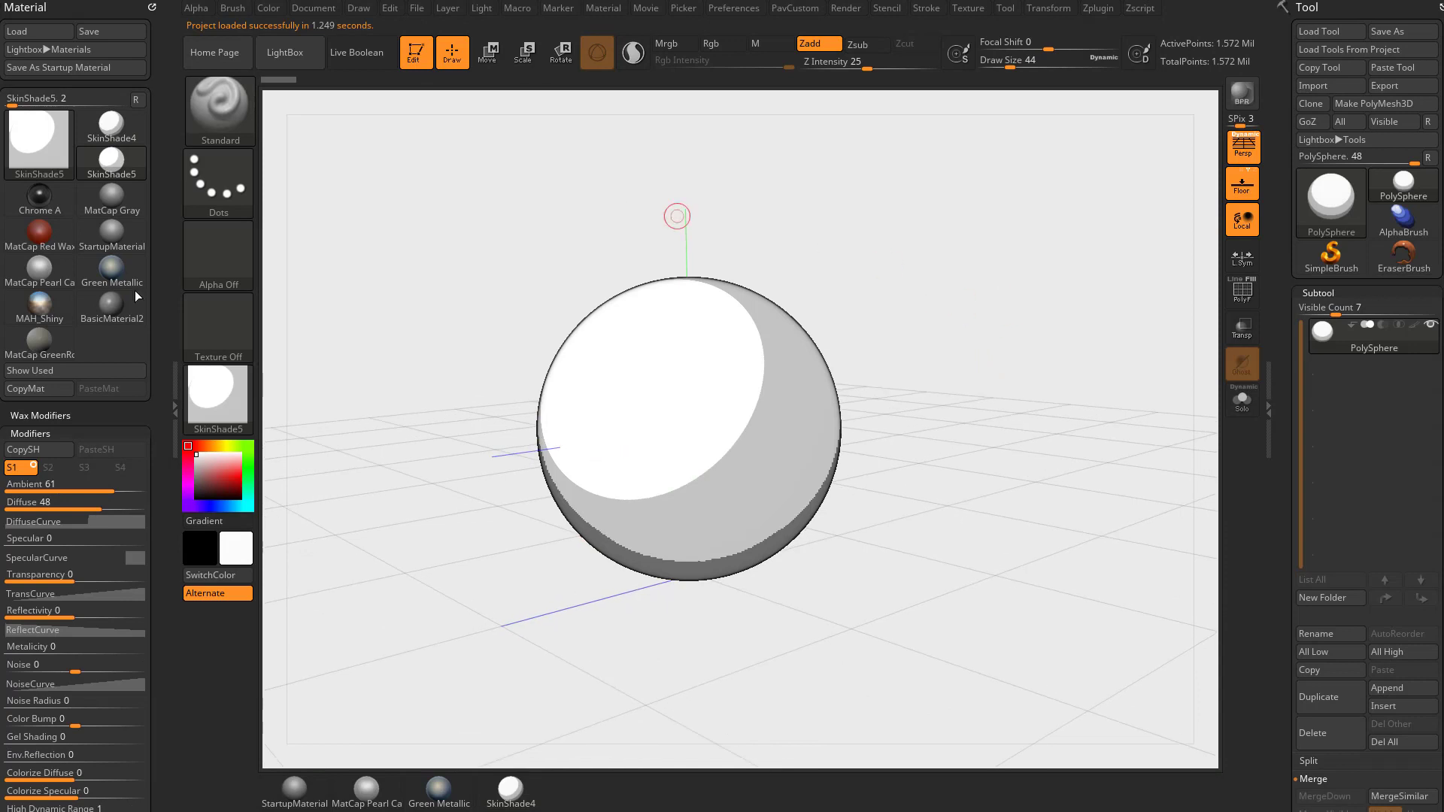
left_click_drag(82, 412, 88, 315)
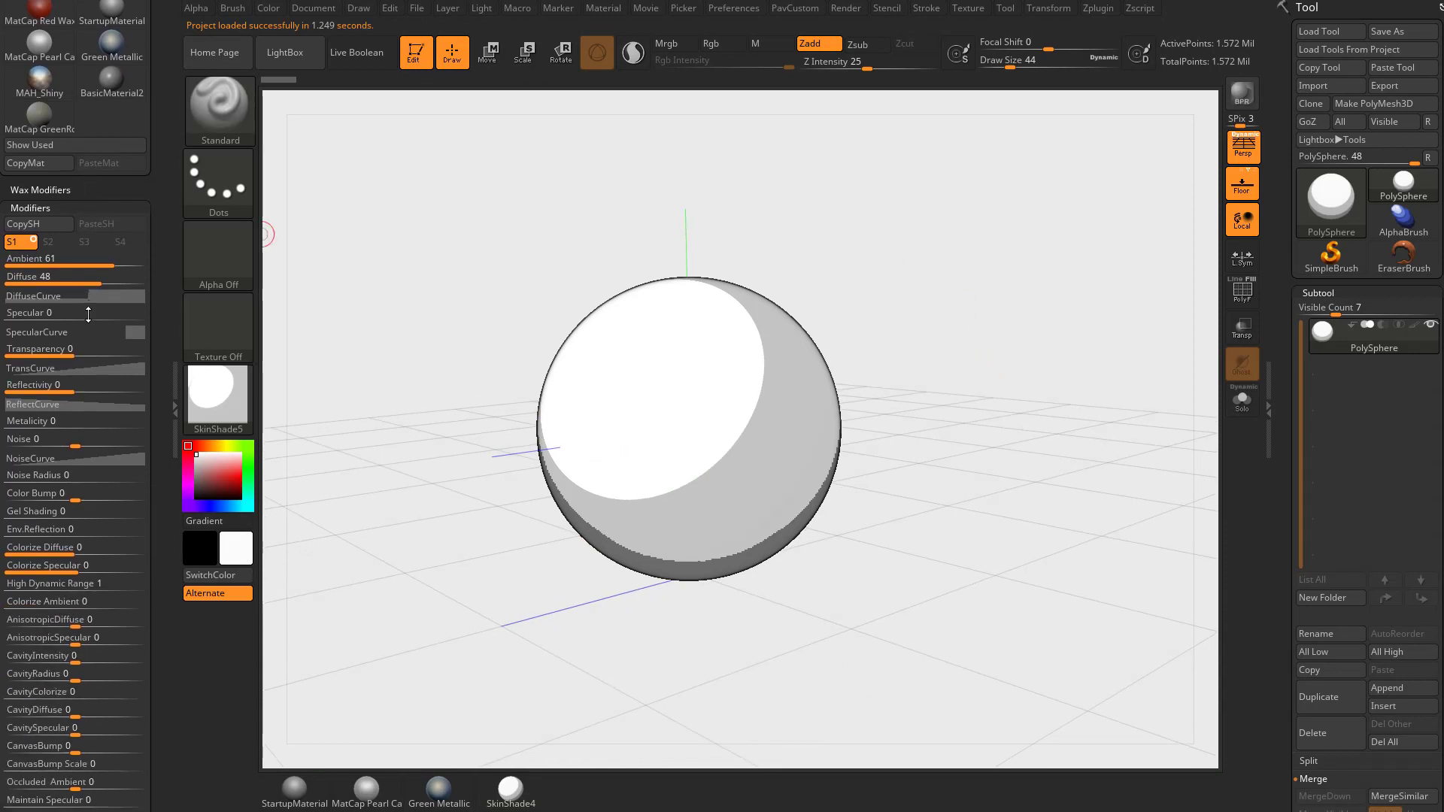
left_click(45, 296)
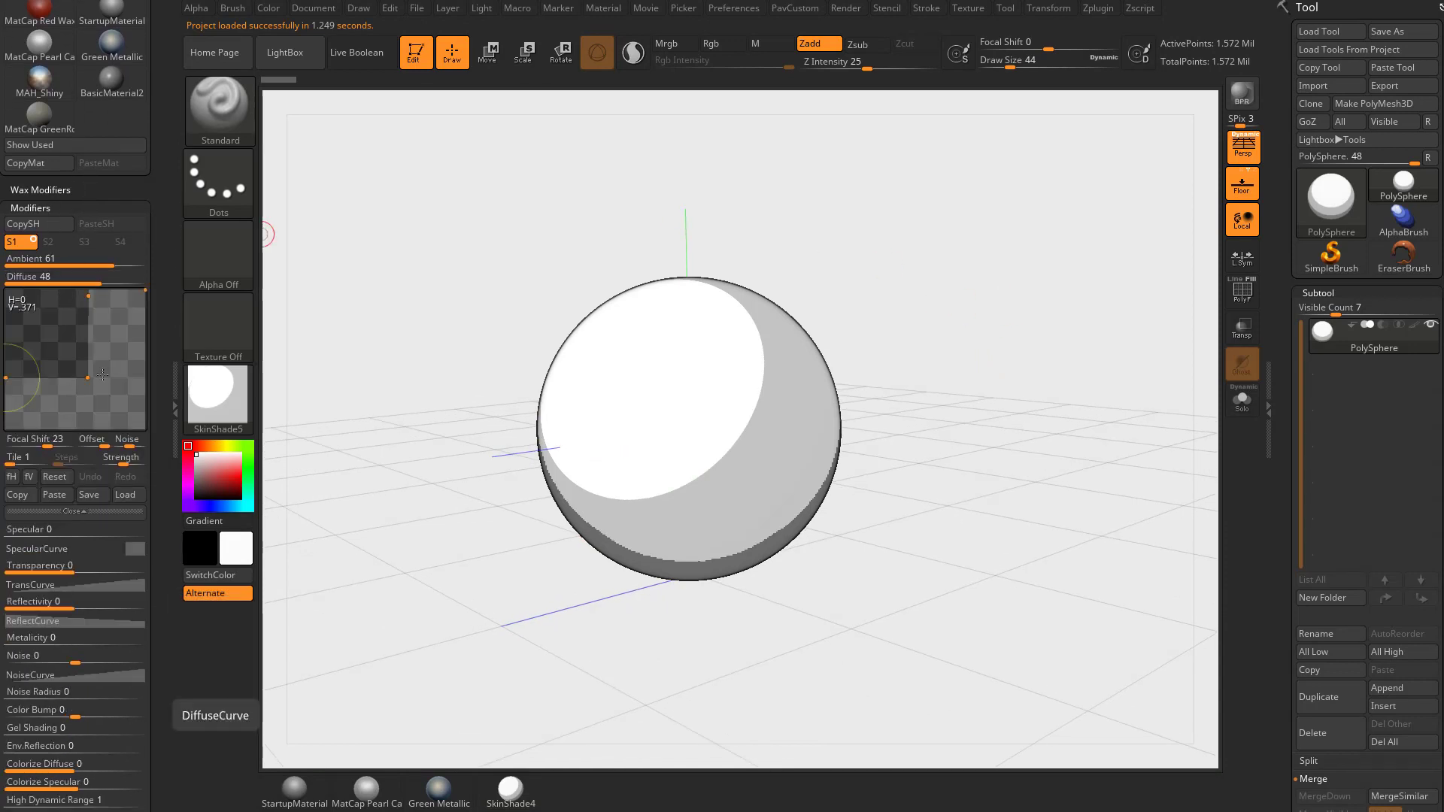
left_click(37, 548)
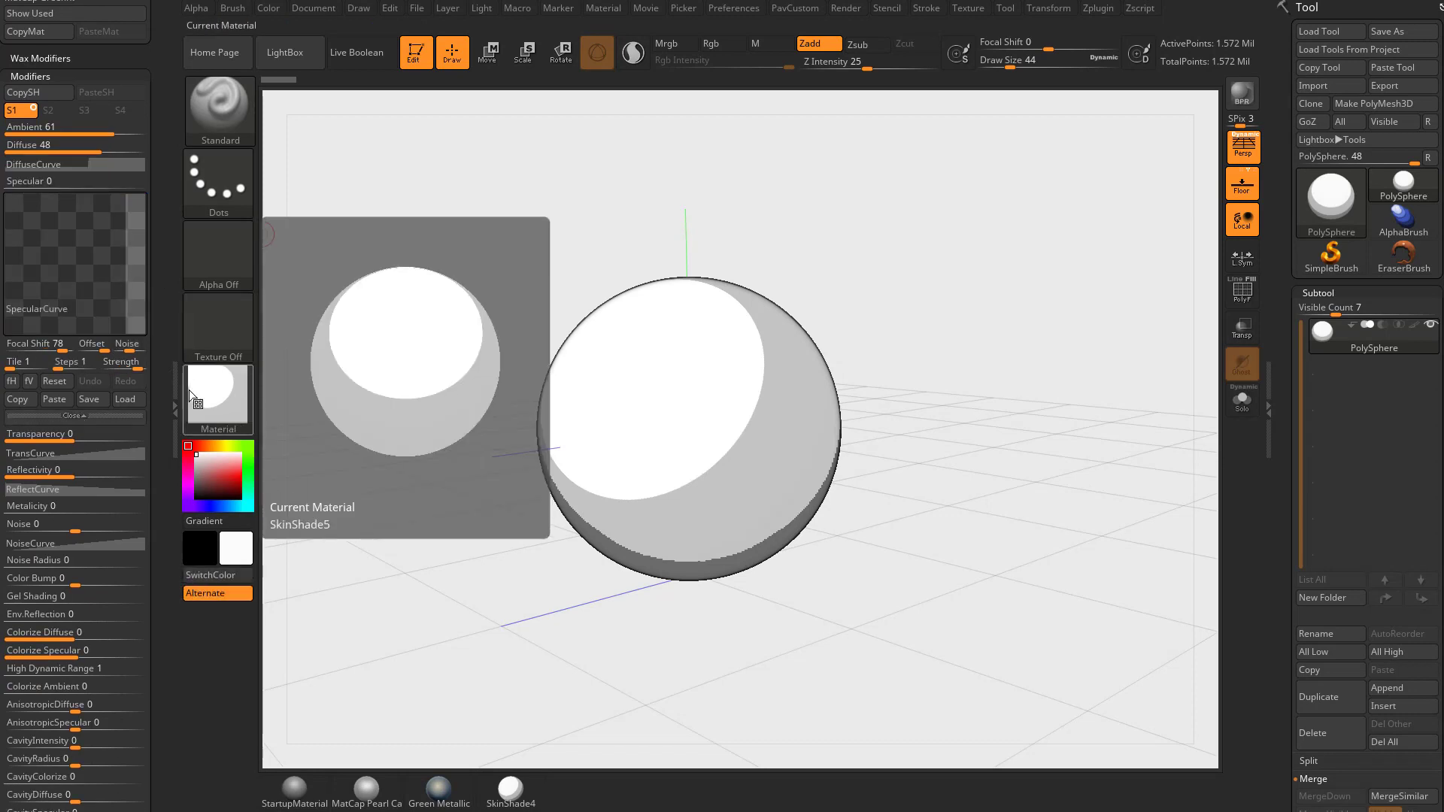
left_click_drag(169, 459, 170, 663)
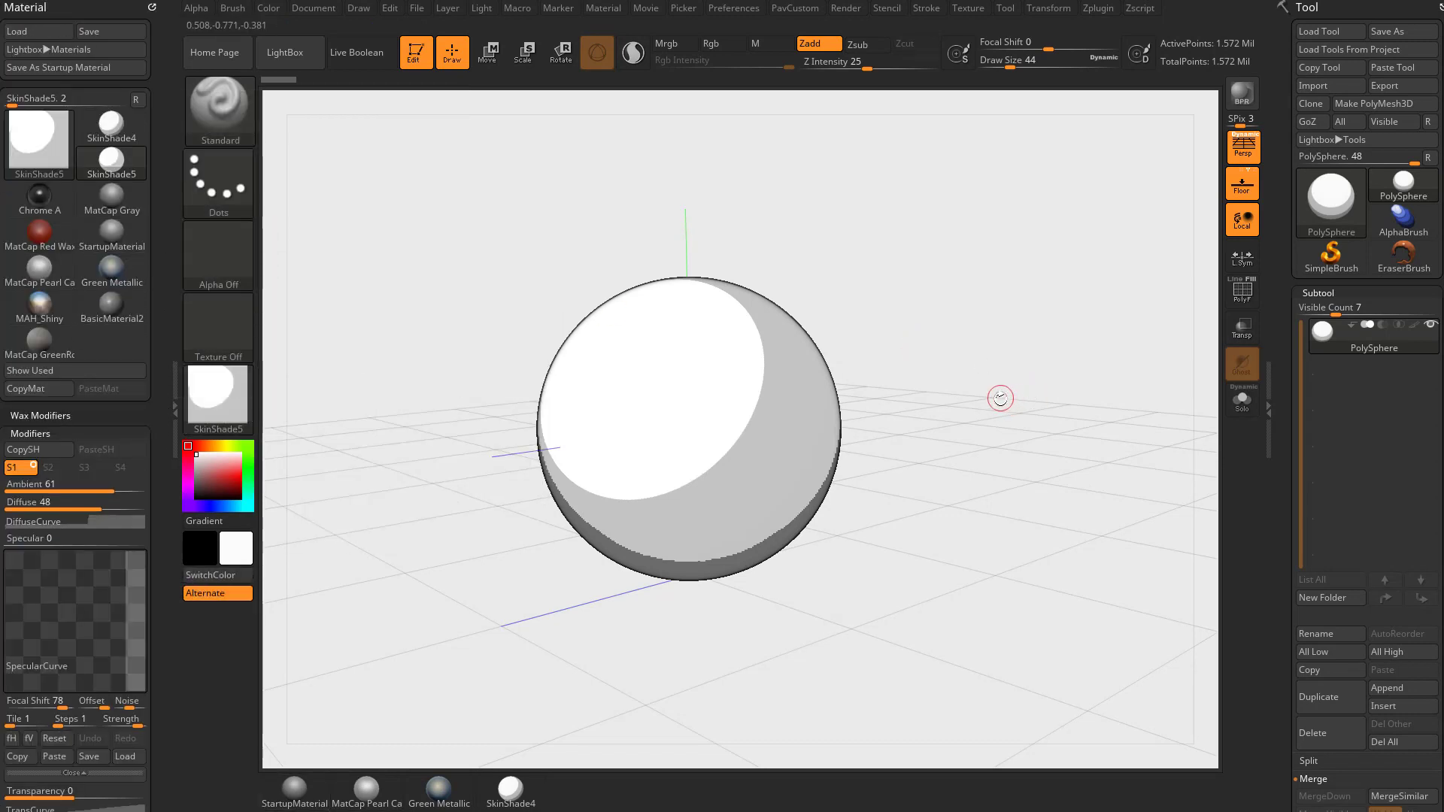
- Paste the copied drone robot into the cartoon project and make a BPR render of it with SkinShade5
mouse_move(1330, 252)
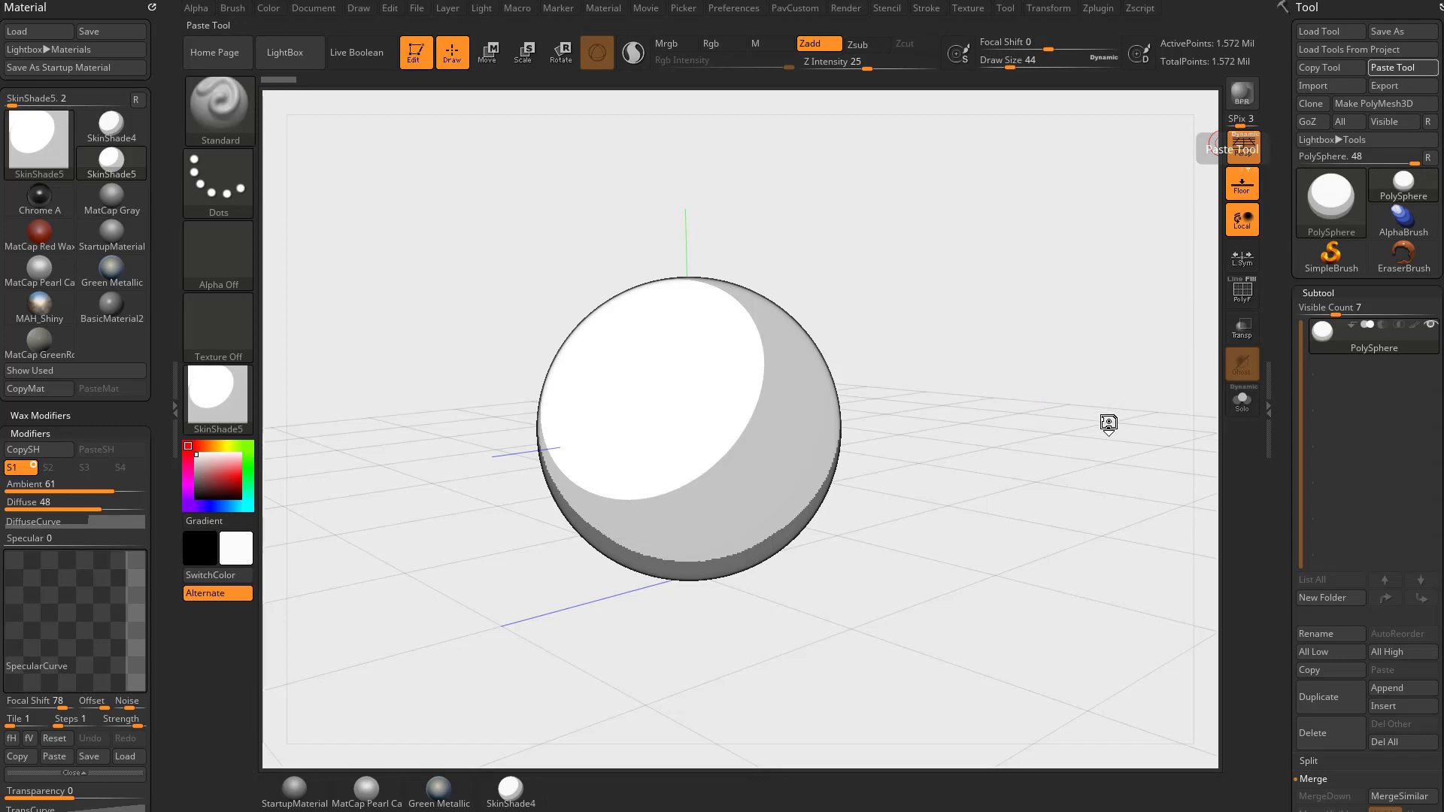
left_click_drag(1016, 413, 916, 458)
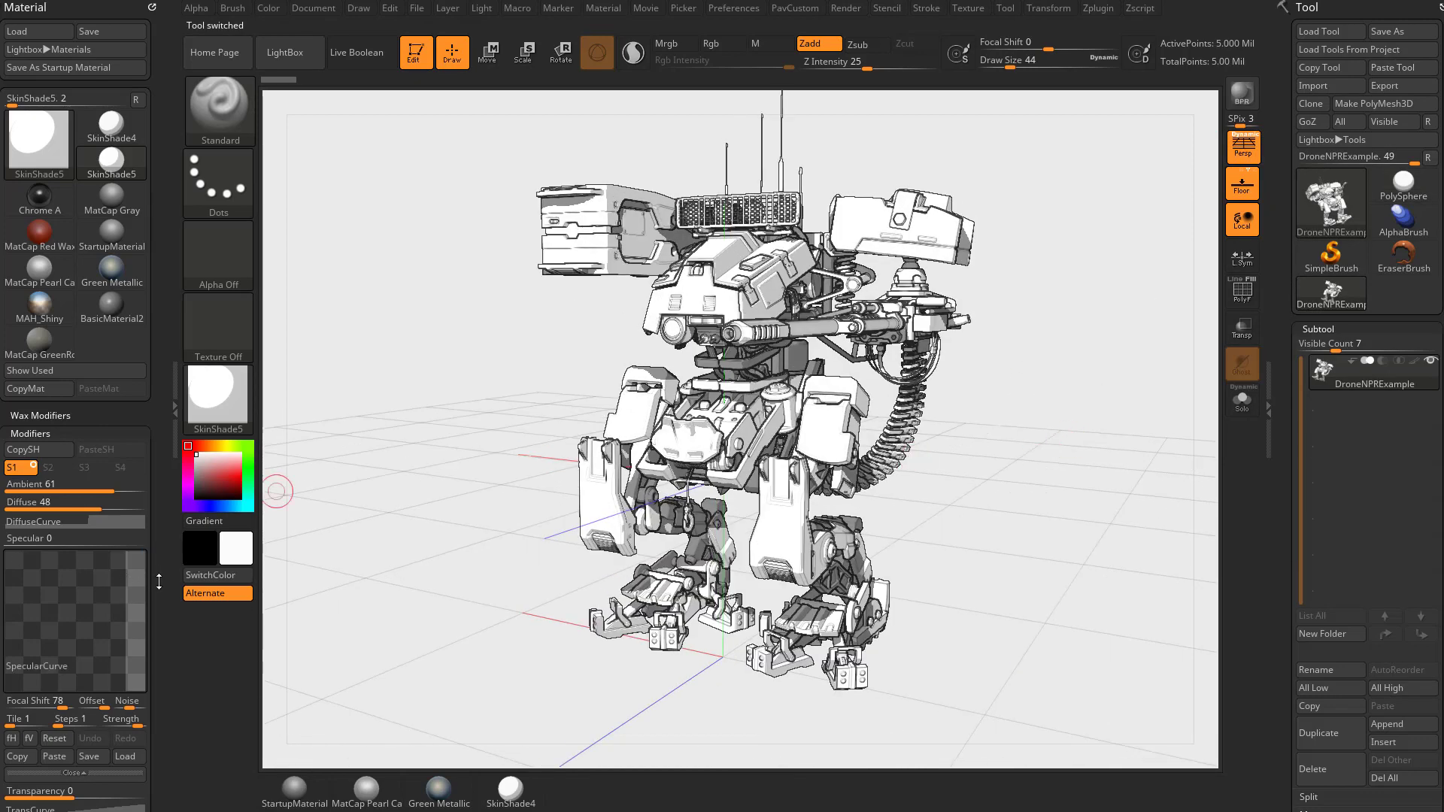
left_click_drag(159, 581, 178, 349)
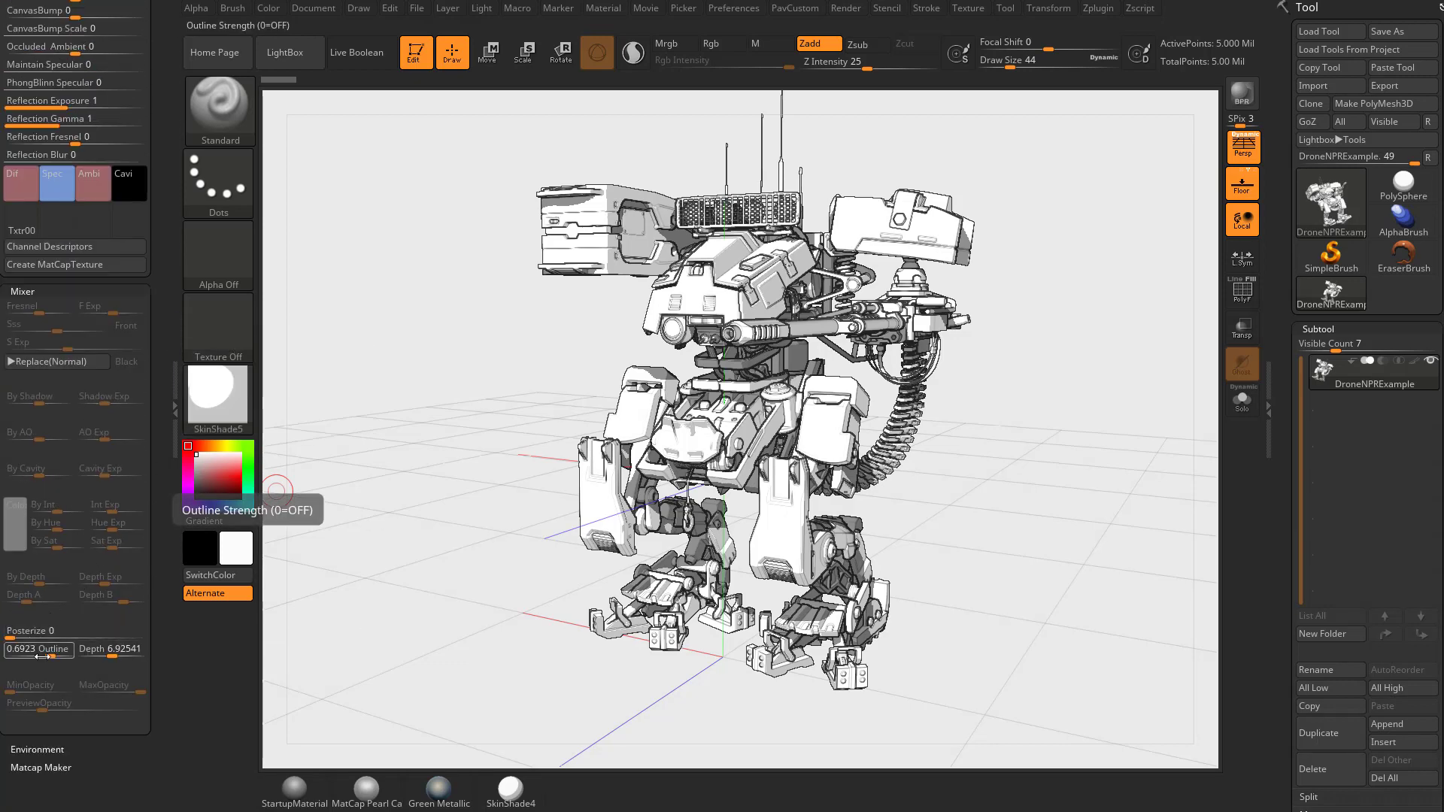
mouse_move(1013, 519)
left_mouse_down()
mouse_move(1014, 488)
mouse_move(1027, 519)
left_mouse_up()
left_click(1242, 93)
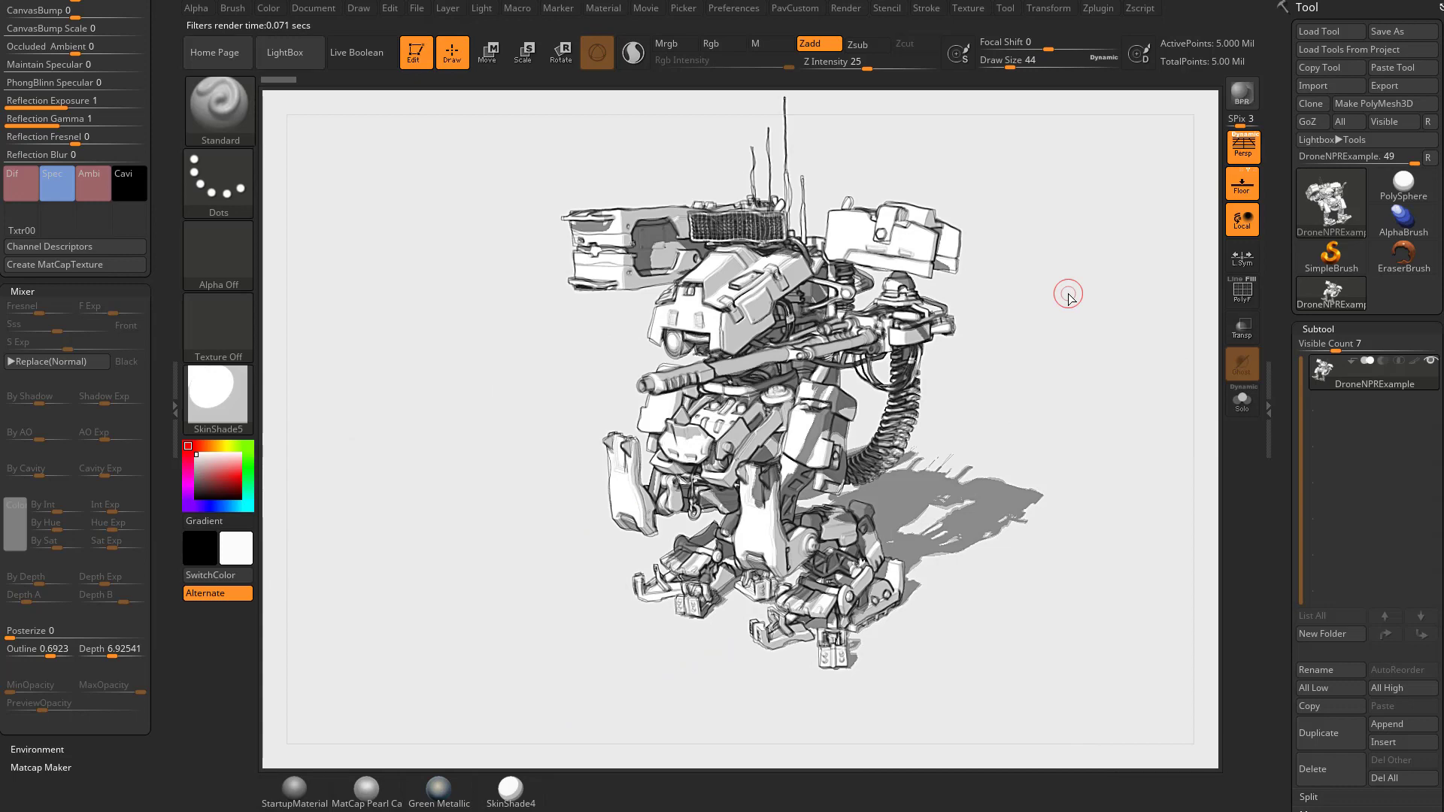
left_click_drag(1069, 296, 1069, 300)
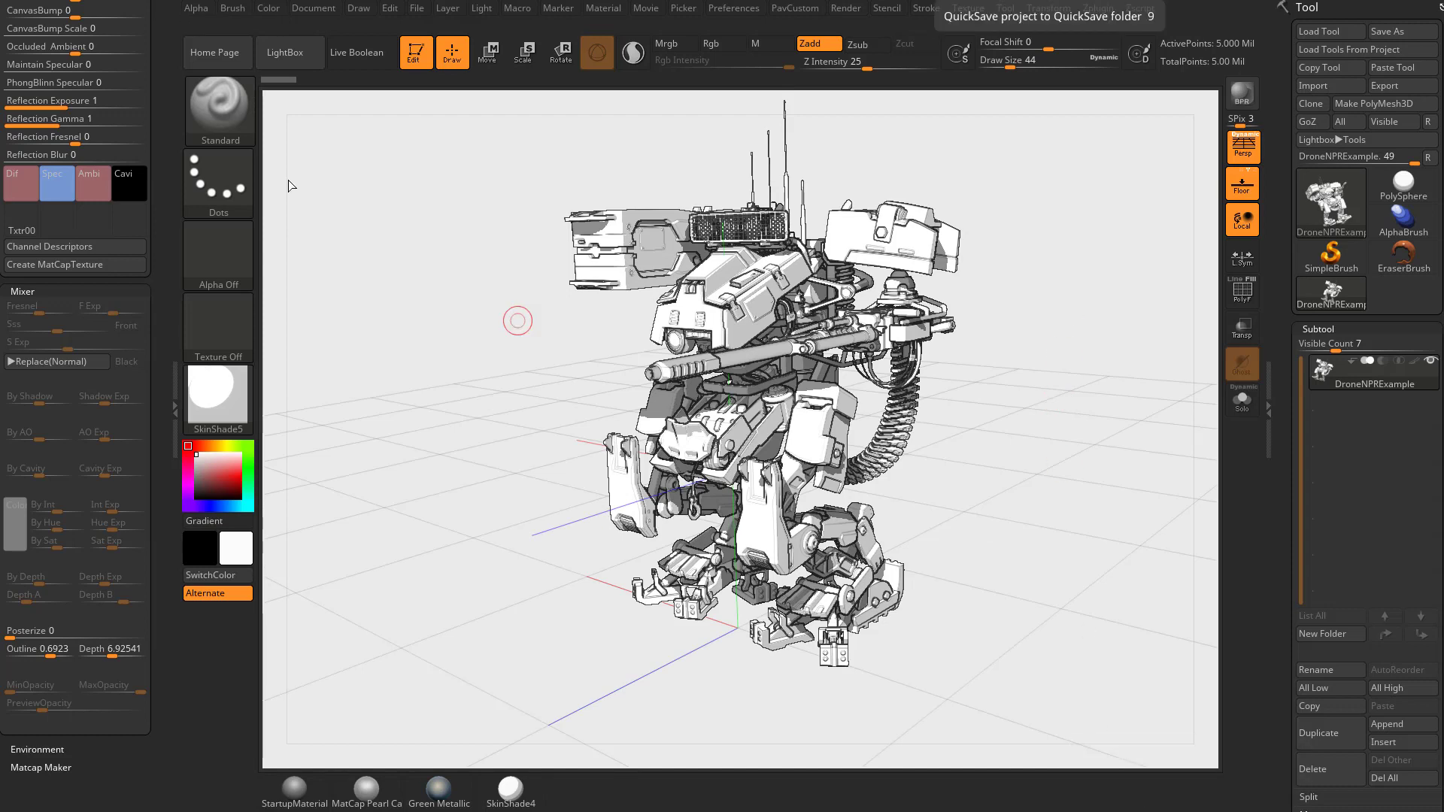
- Set the Outline strength in the SkinShade5 material's Mixer to 1
left_click_drag(166, 289, 150, 414)
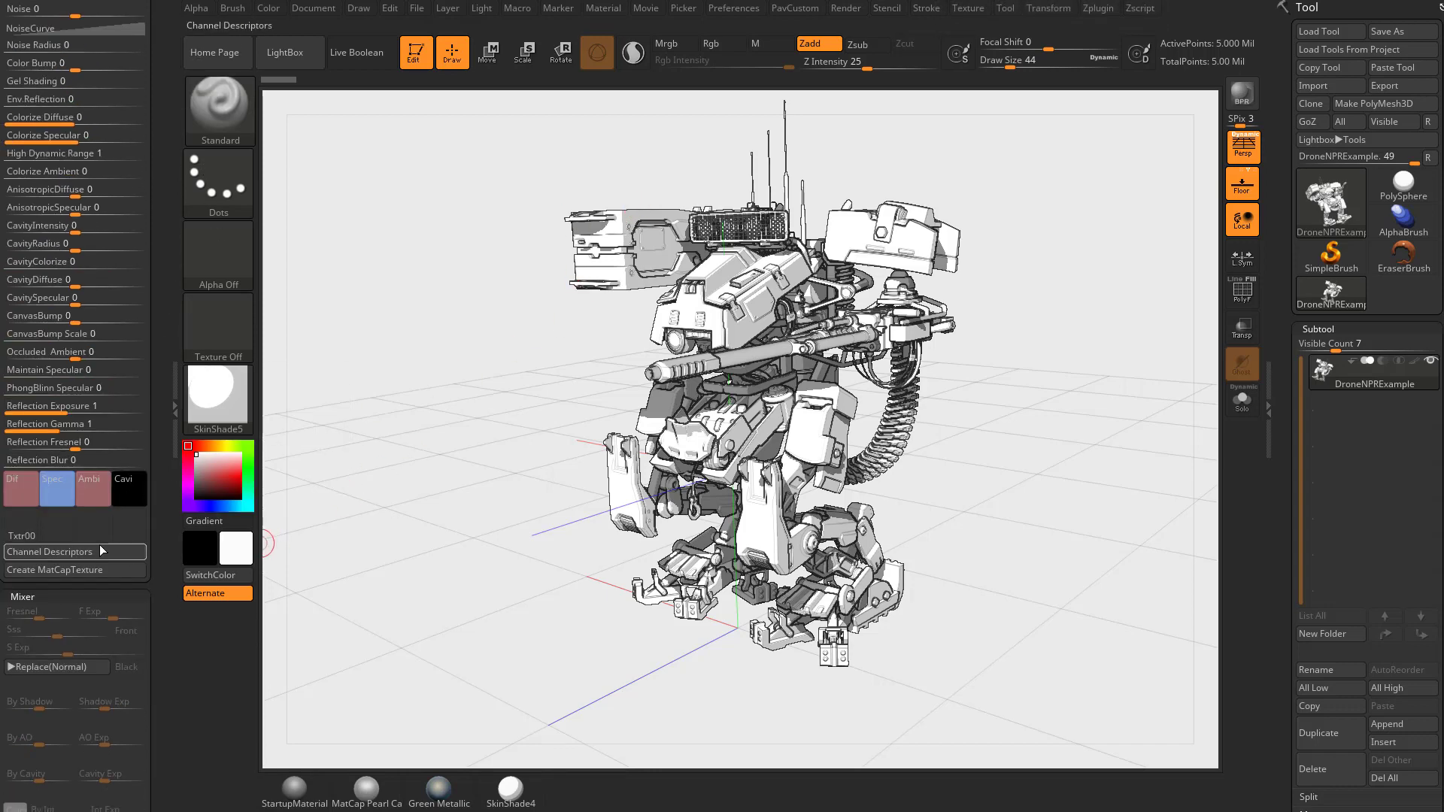
left_click_drag(162, 591, 161, 480)
left_click(70, 665)
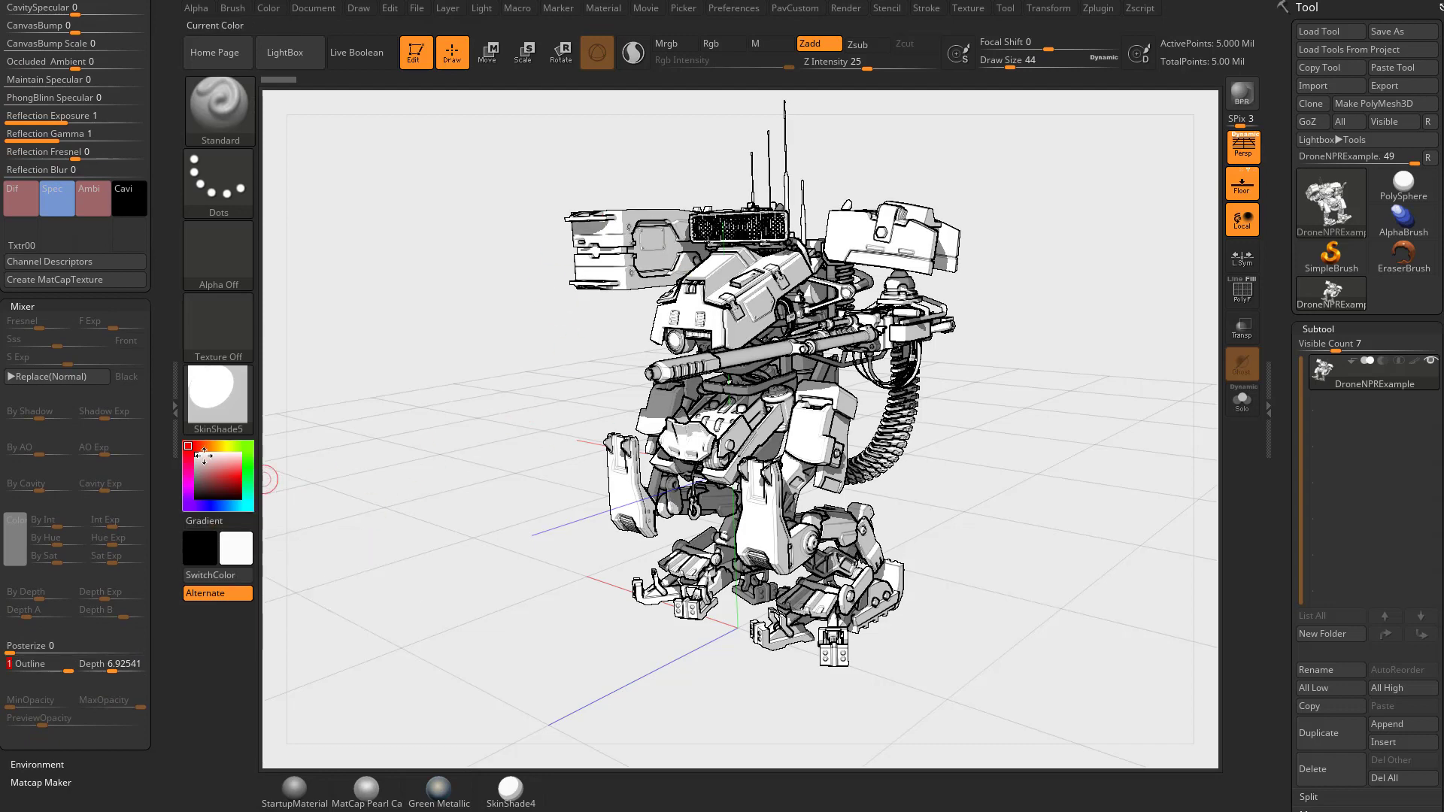
- Try white as the SkinShade5 material's Cavi color for the outlines, and return it to black
scroll(132, 438, "up", 5)
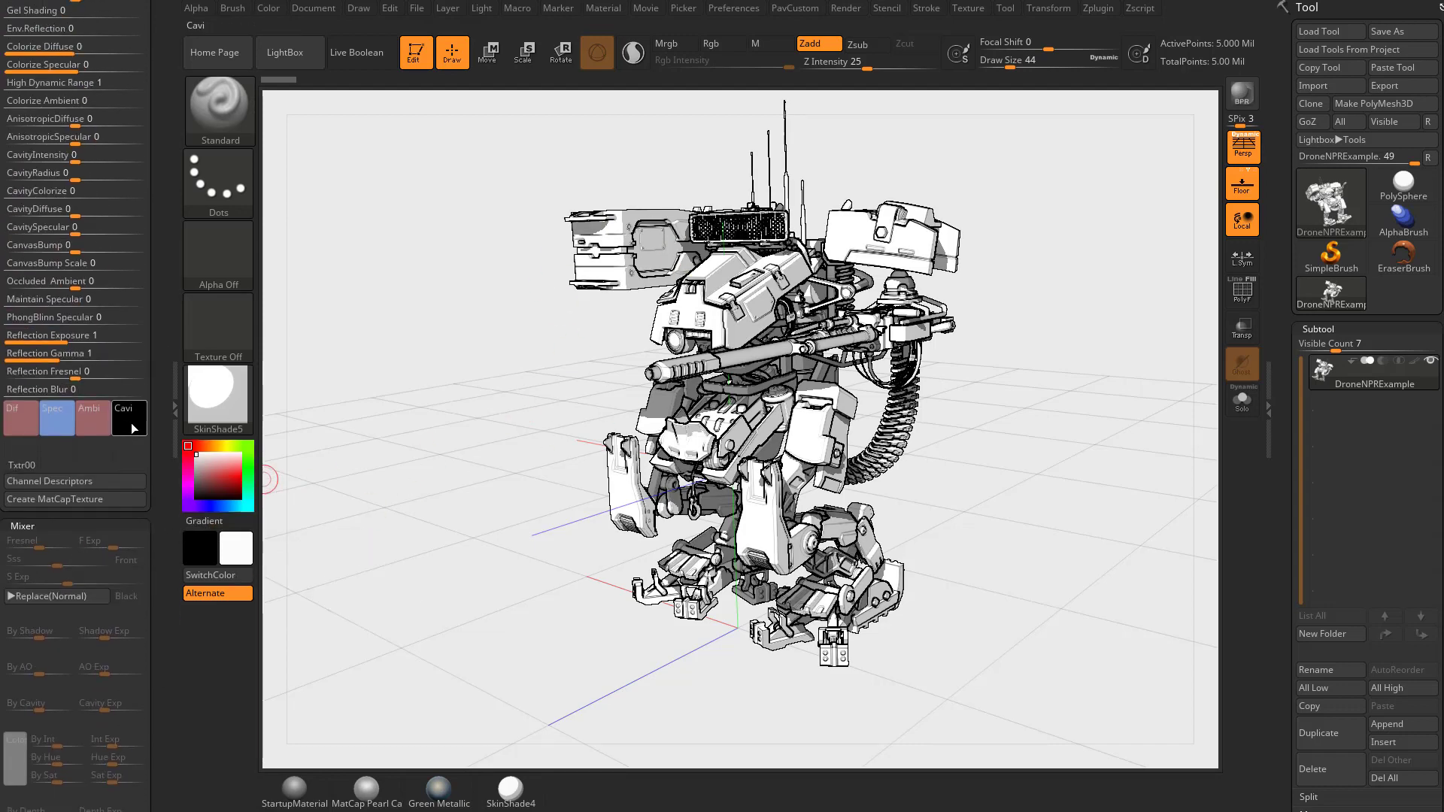
left_click(129, 428)
left_click_drag(77, 367, 27, 304)
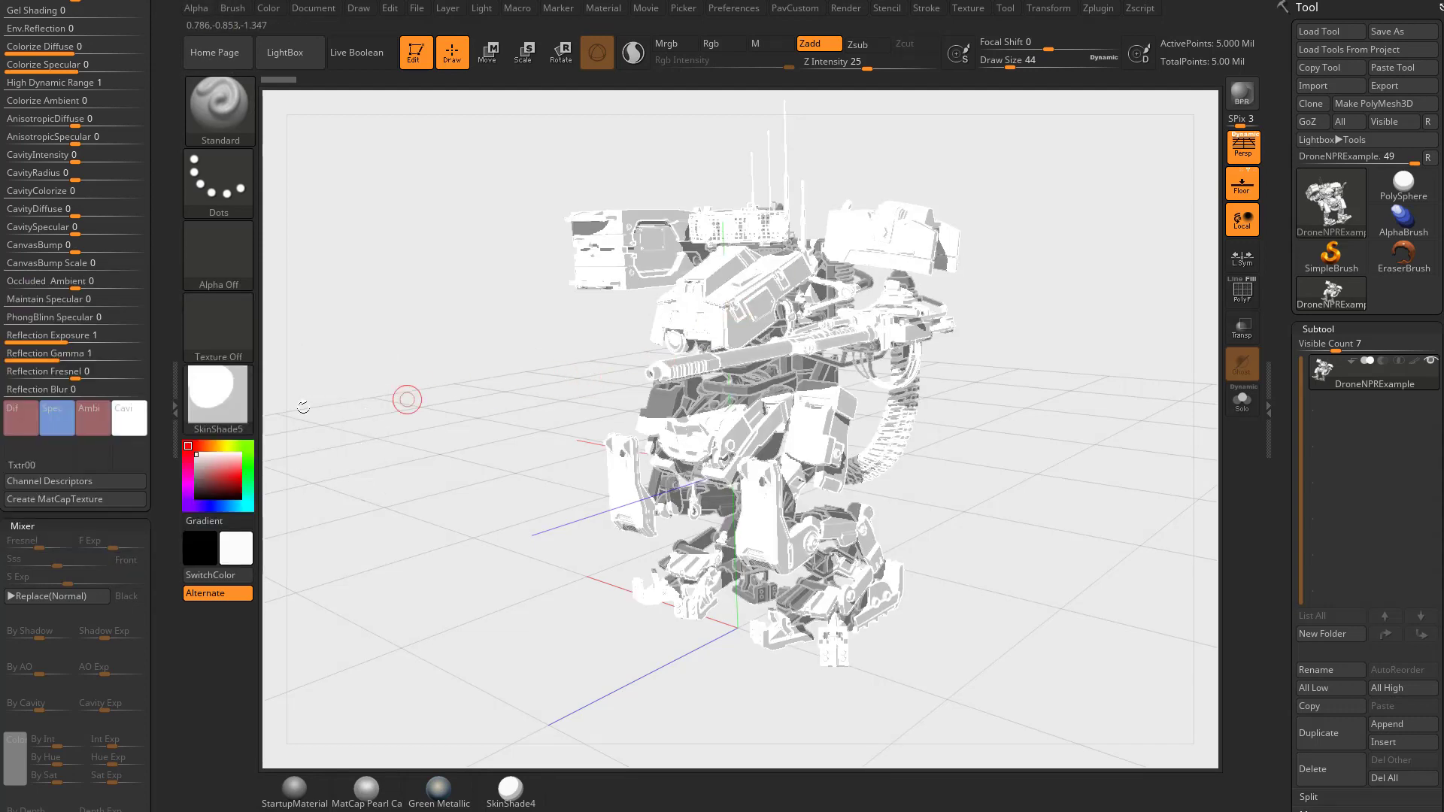
left_click(125, 427)
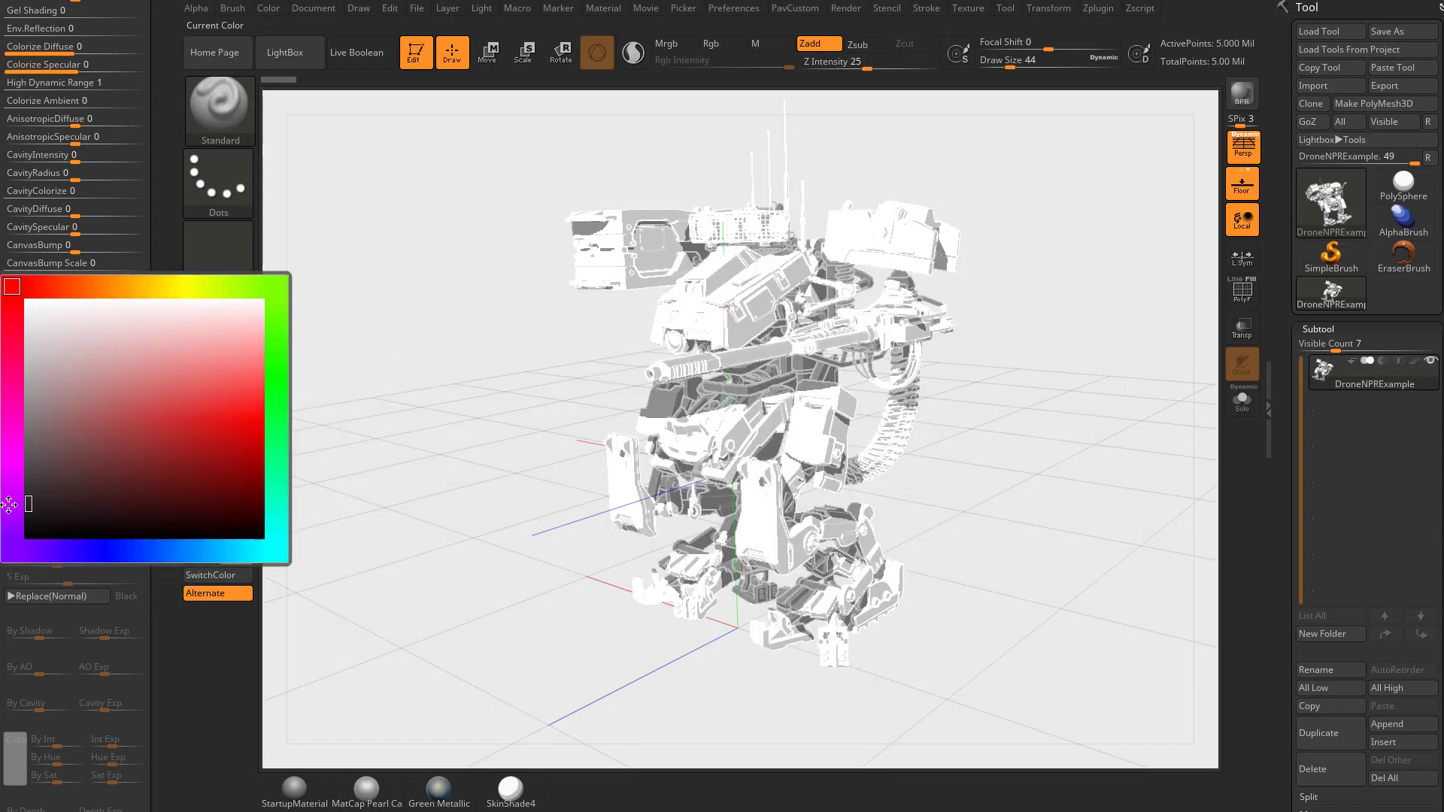
left_click_drag(4, 541, 32, 474)
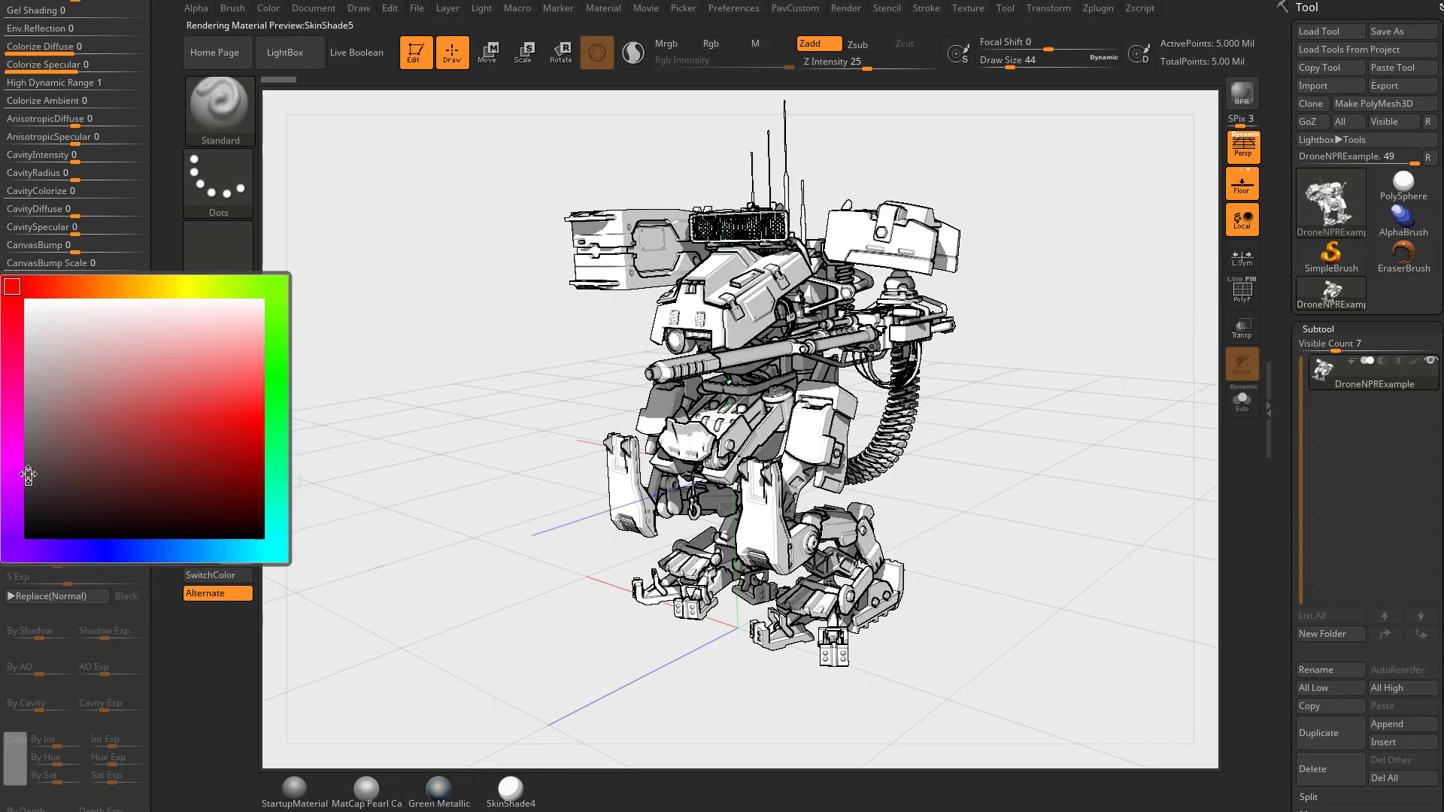
- Try a bright red for the material's Cavi color and settle on a dark red of RGB 97, 19, 19
left_click(255, 431)
left_click(177, 427)
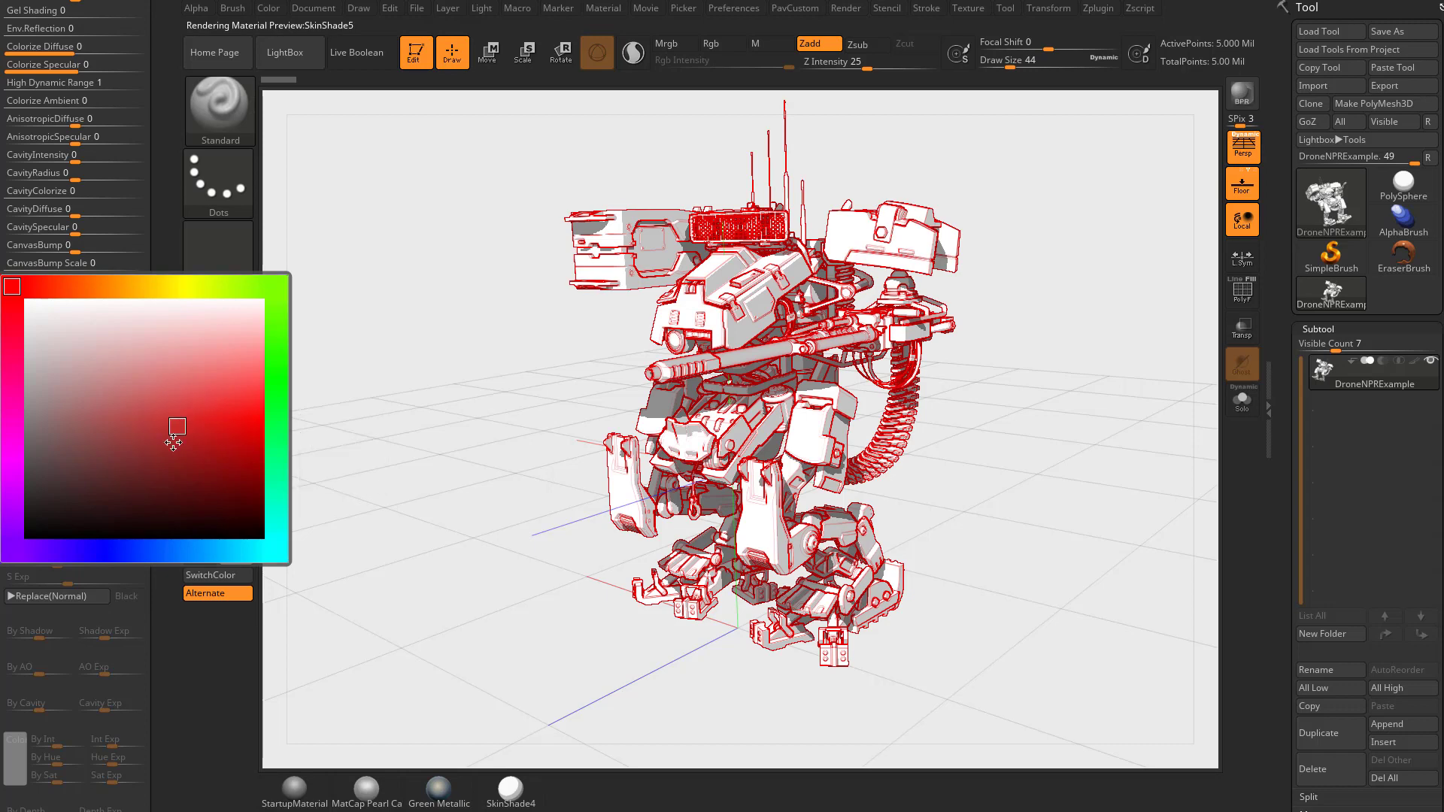
left_click(205, 484)
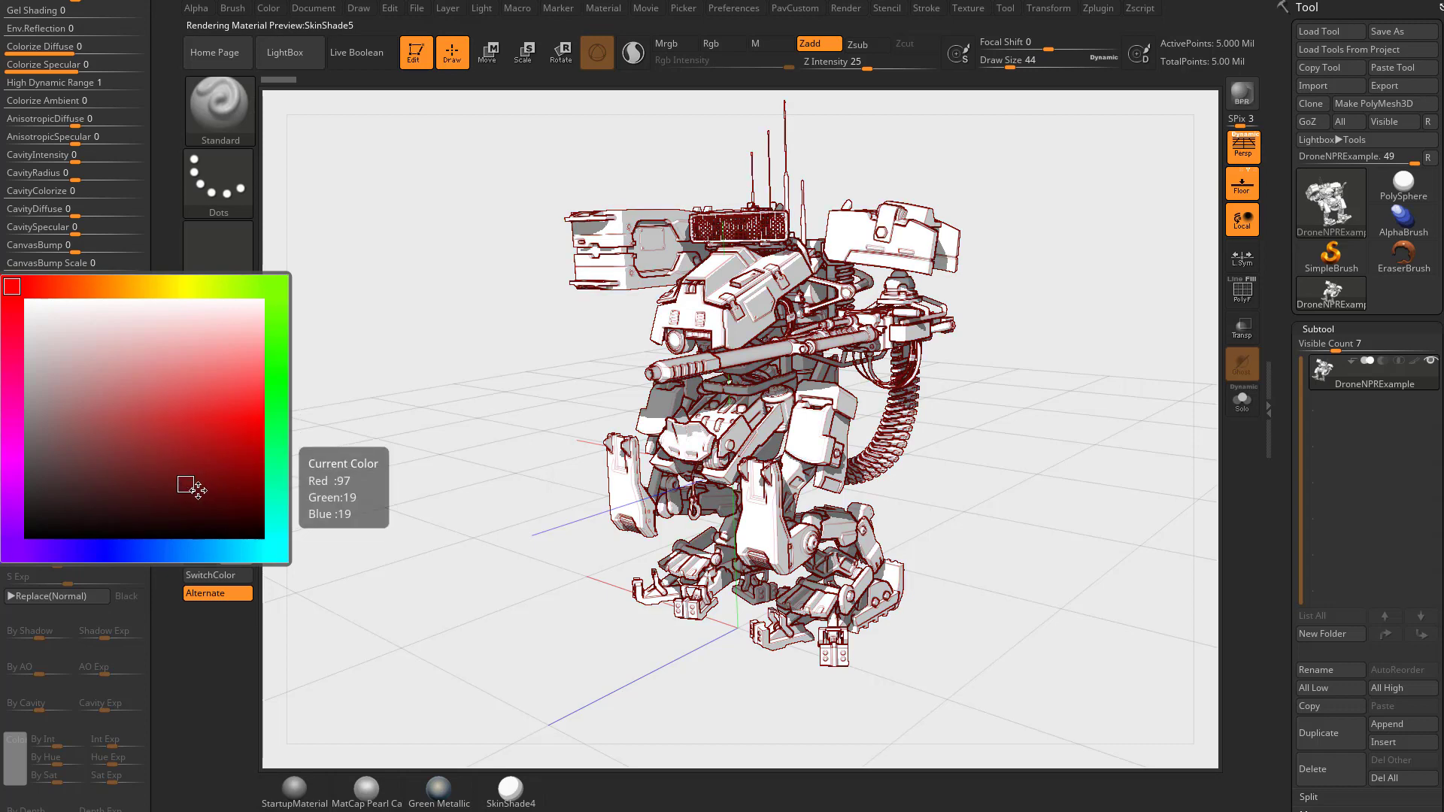